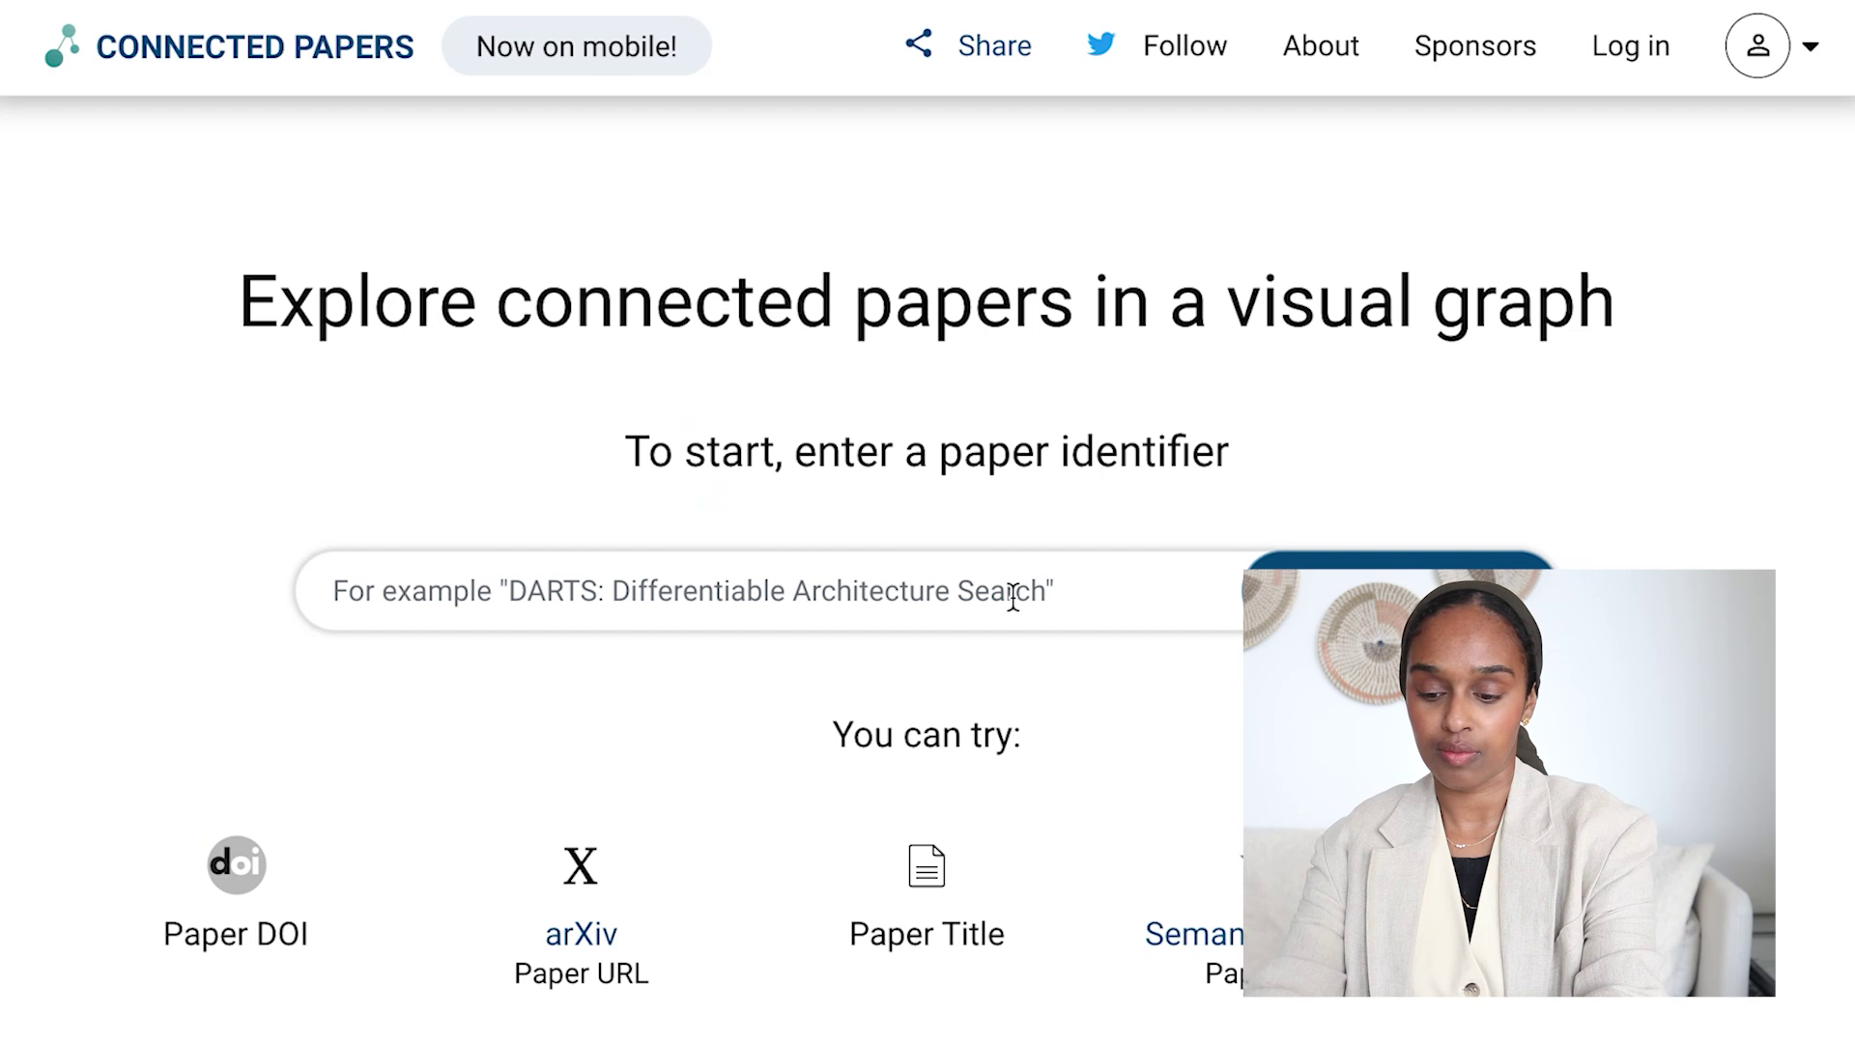
# Search for "iqgap1 cell cortex" and build a graph from the paper on IQGAP1 interacting with microtubule plus-end tracking protein SKAP.
pyautogui.write('idga')
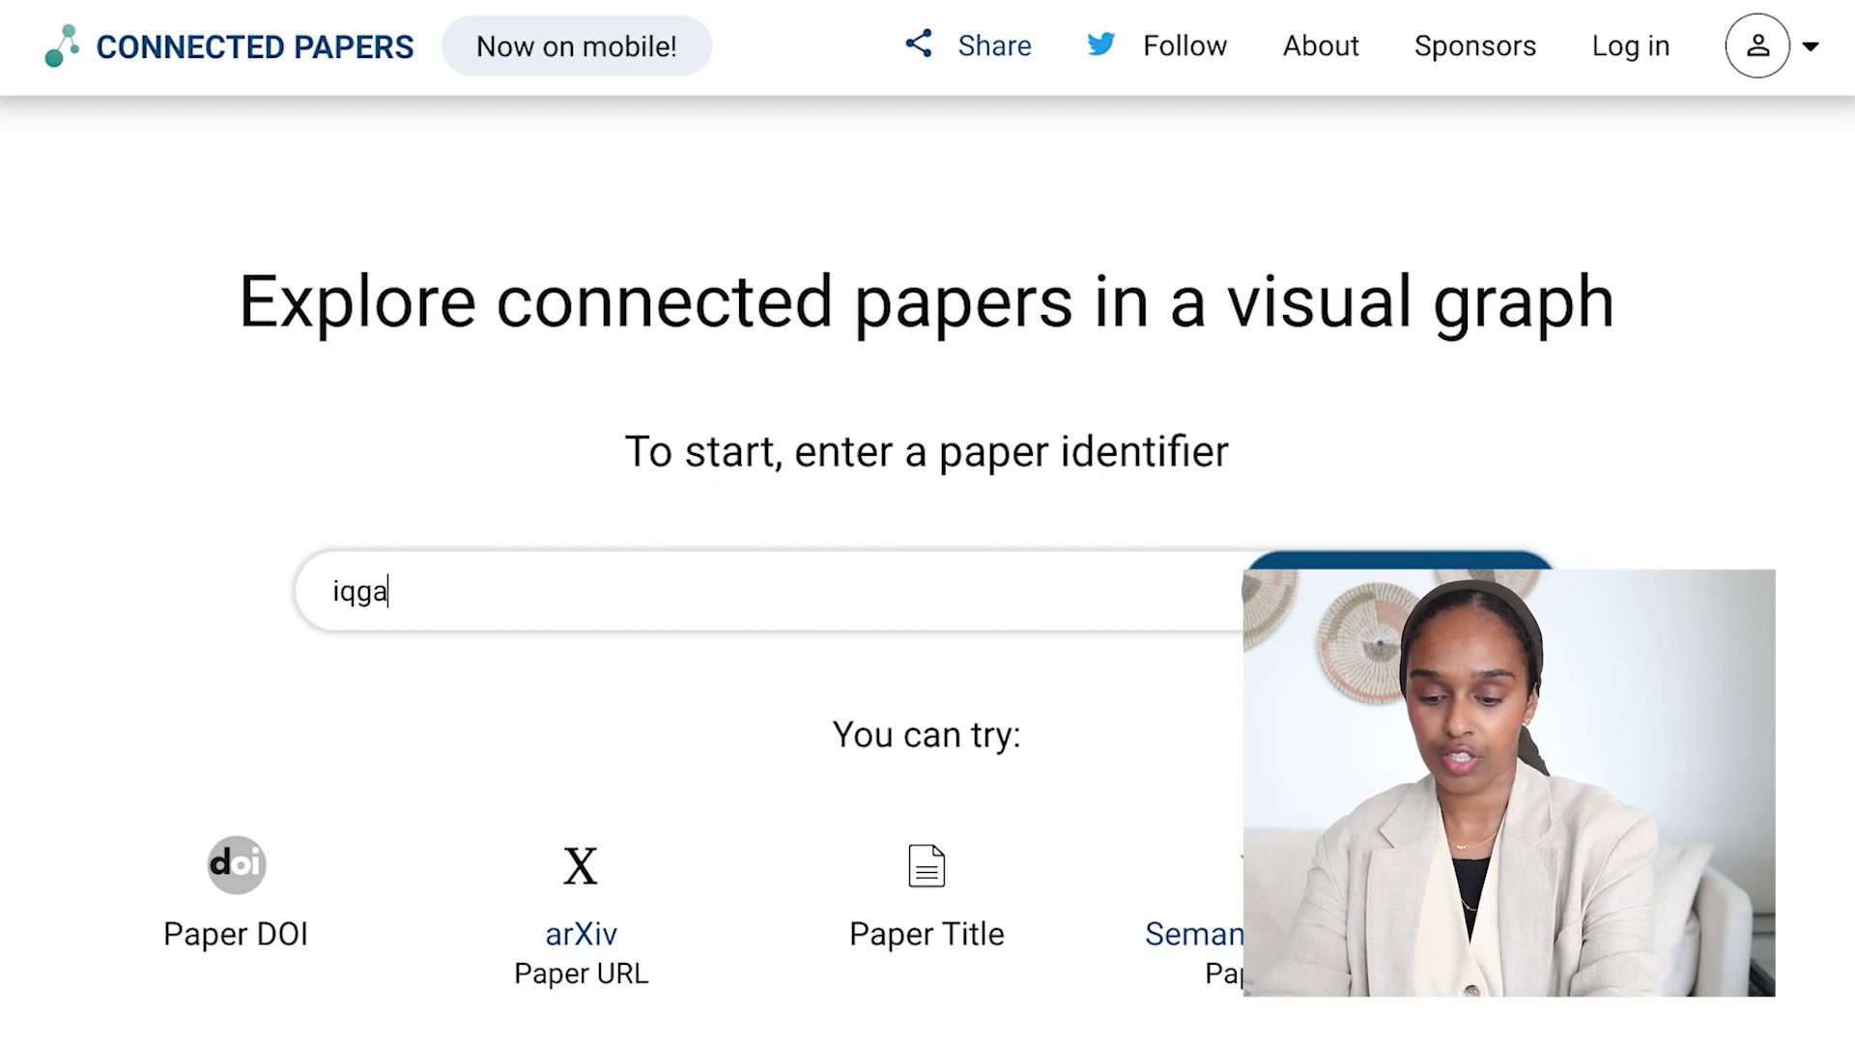
pyautogui.write('p1 cell cortex')
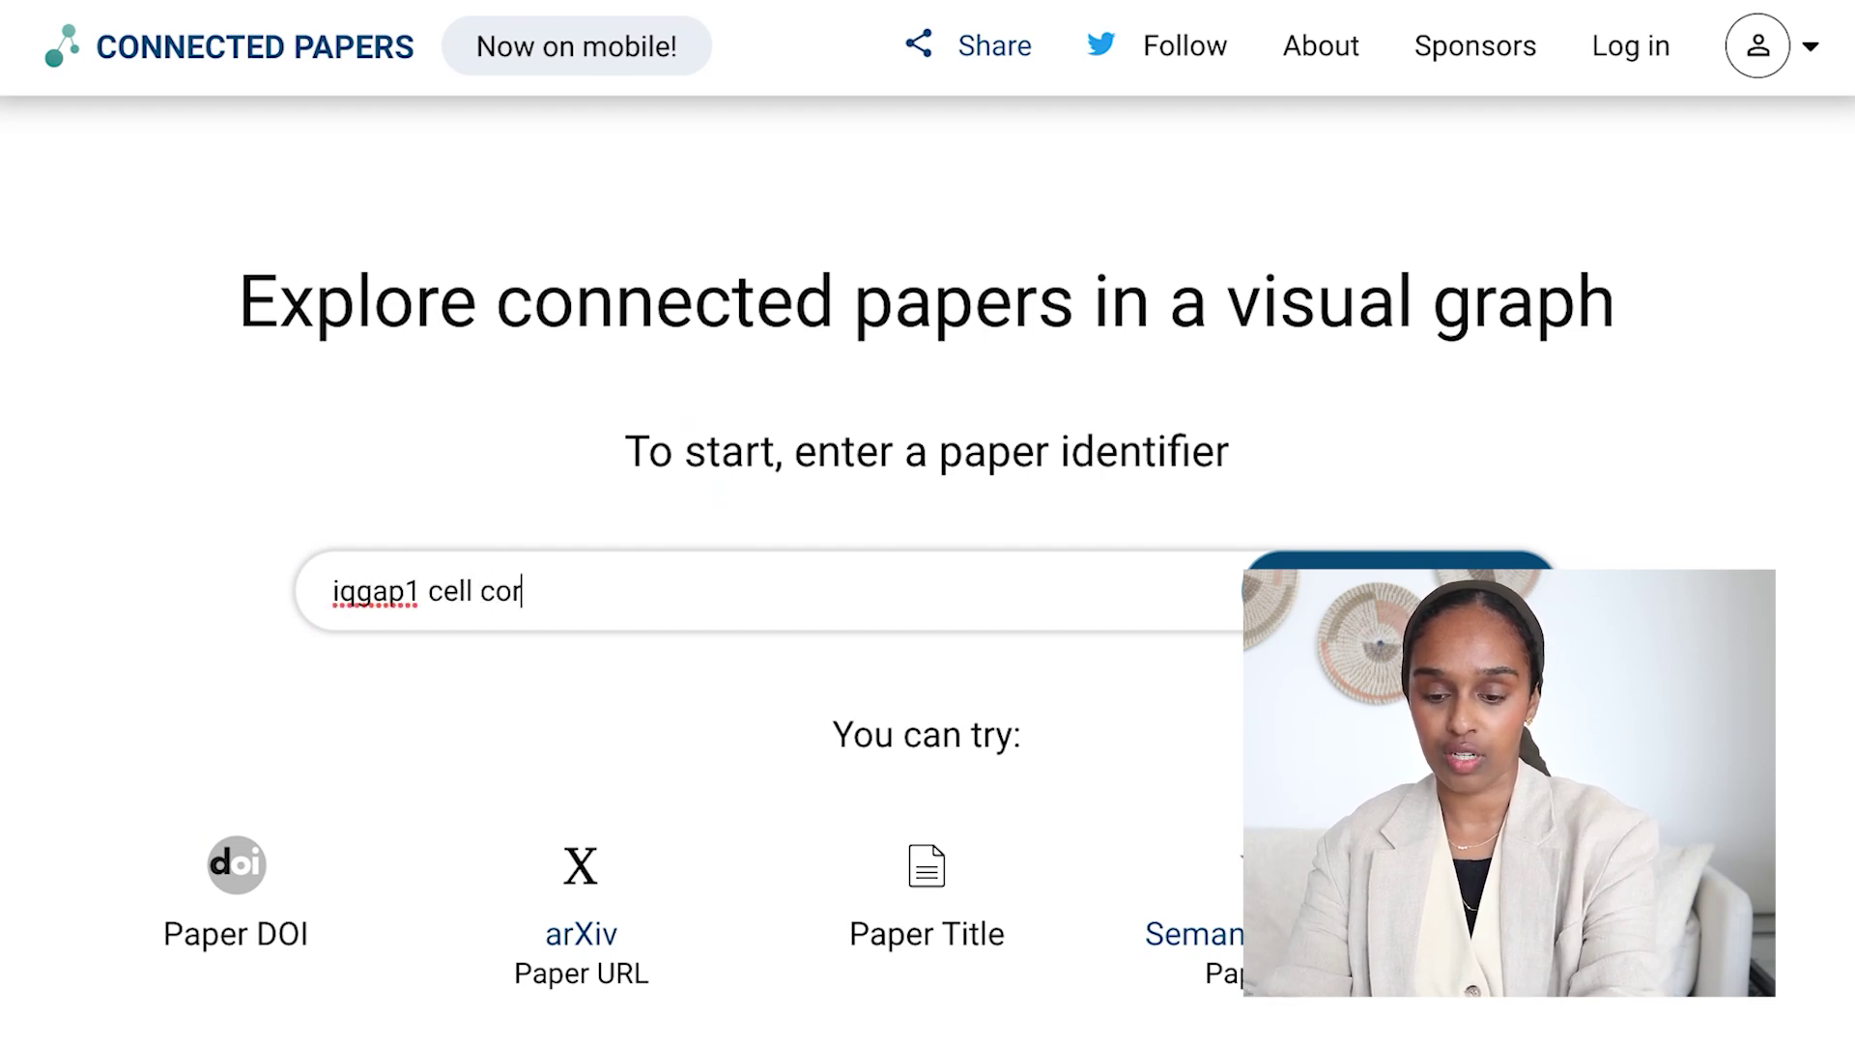
pyautogui.press('Return')
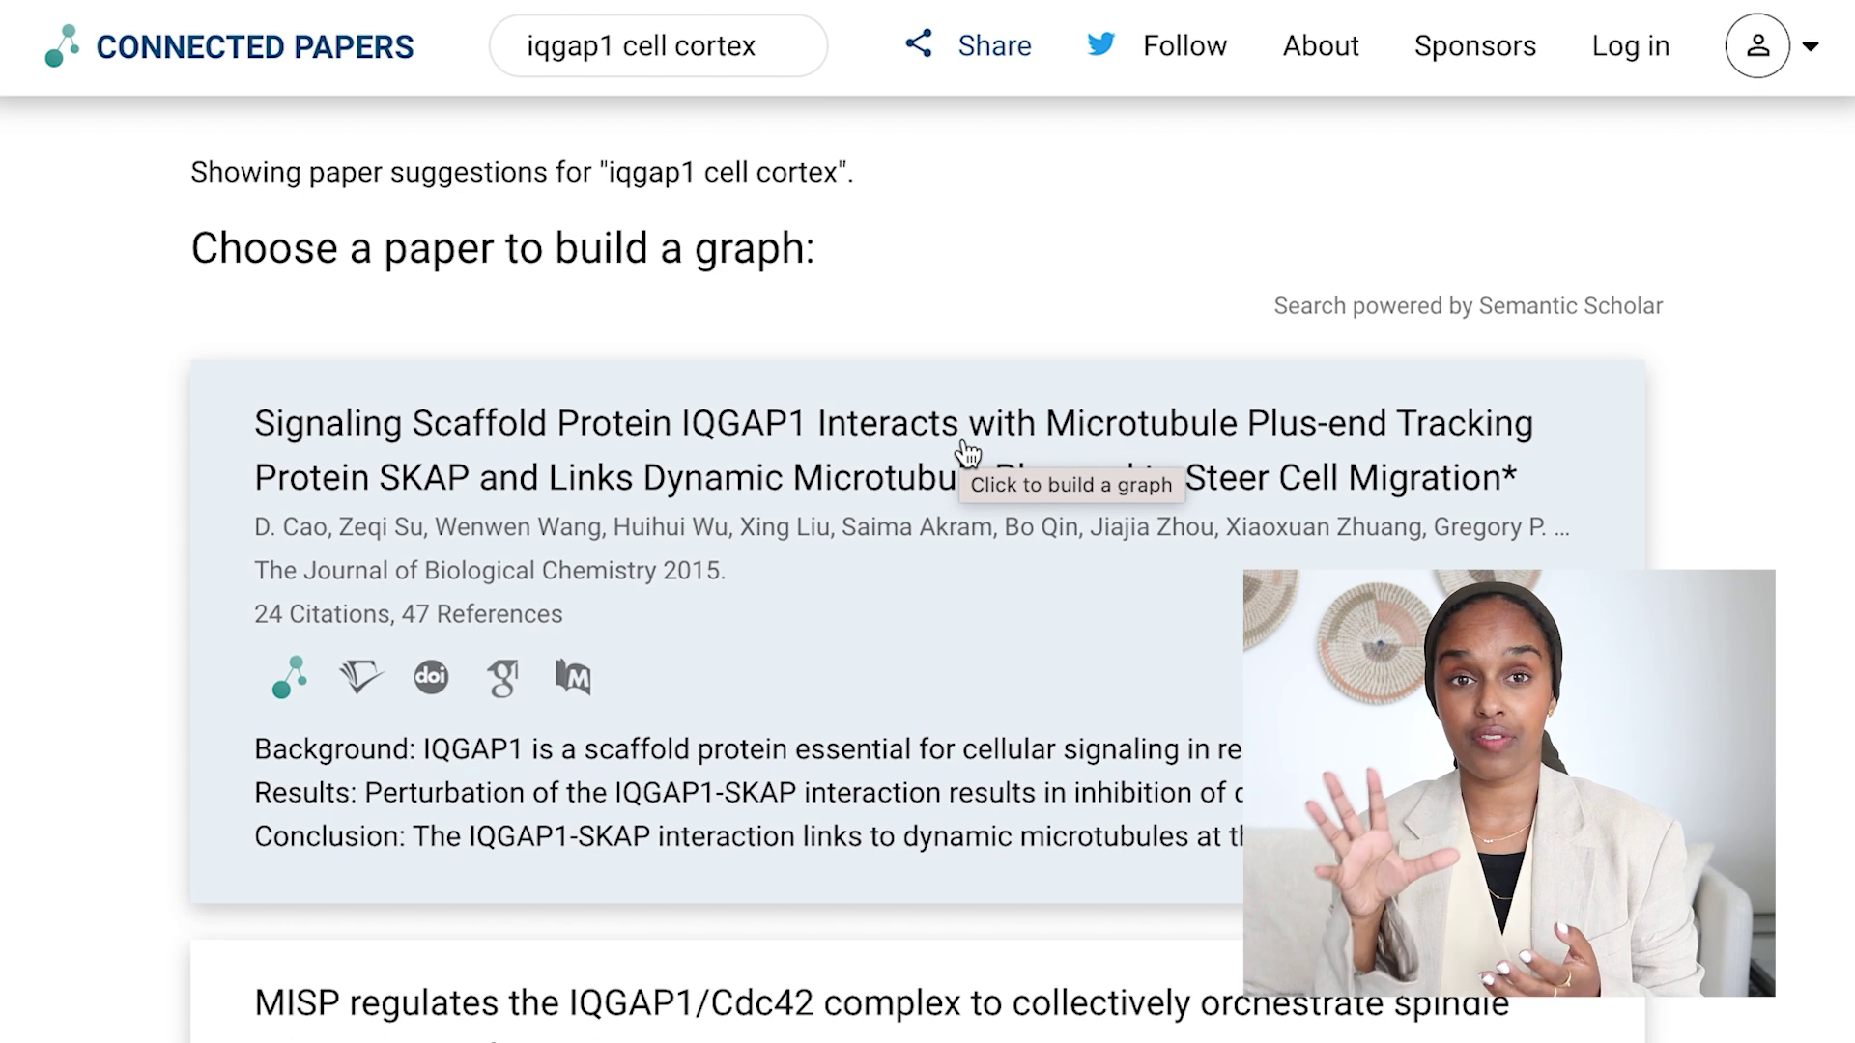
pyautogui.click(1000, 644)
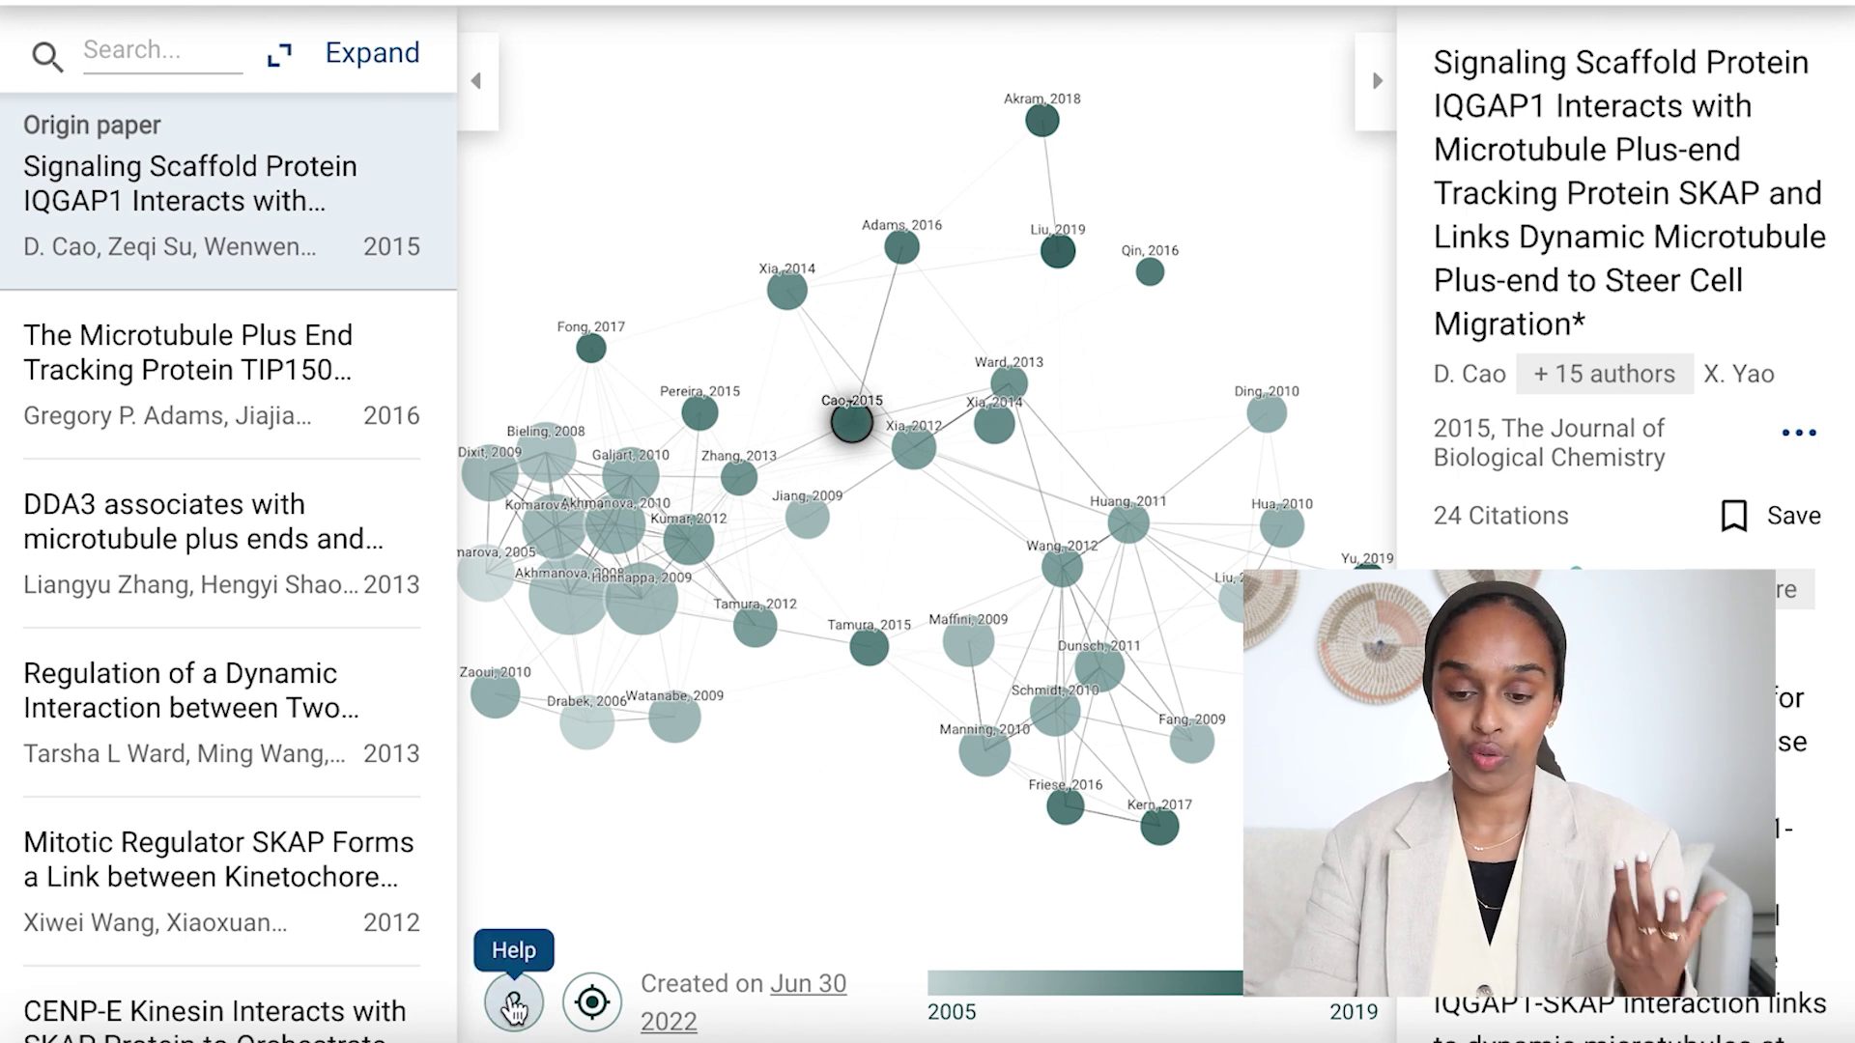
# Read the explanation of how to read the graph, close it, and browse the list of related papers.
pyautogui.click(513, 1004)
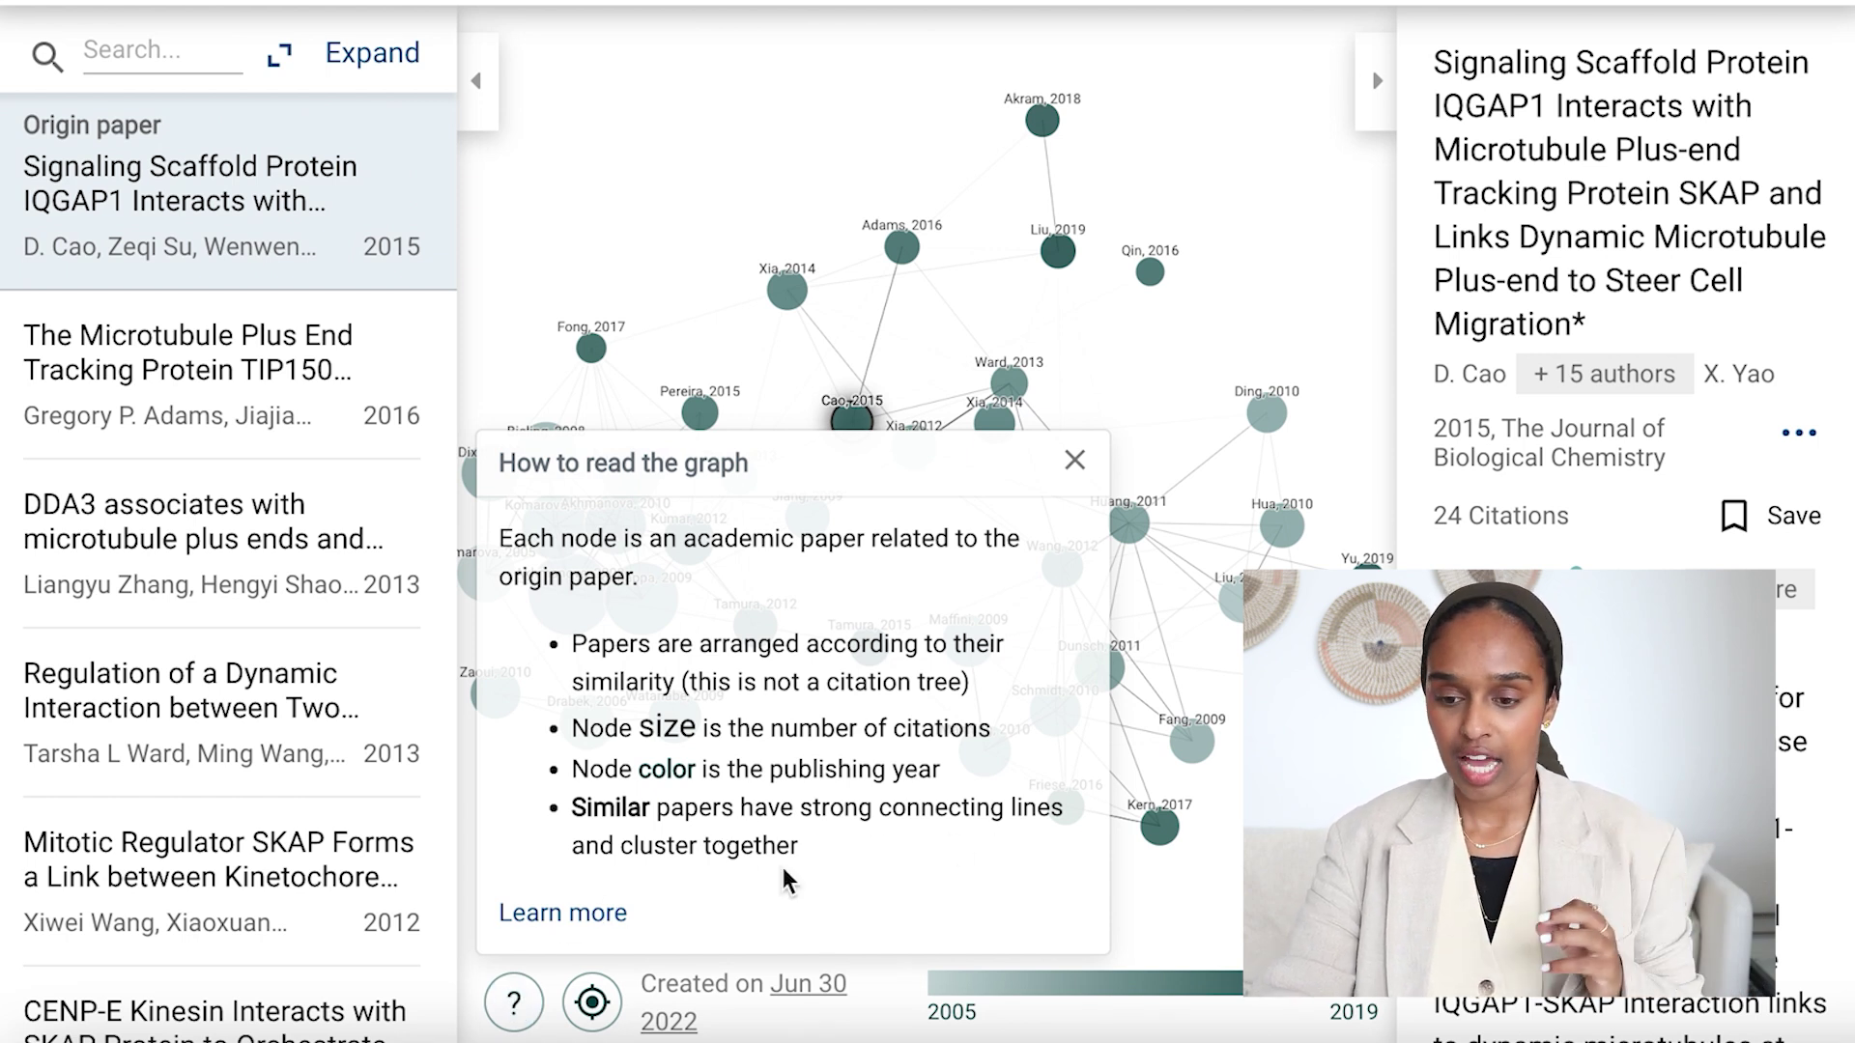
pyautogui.click(1074, 460)
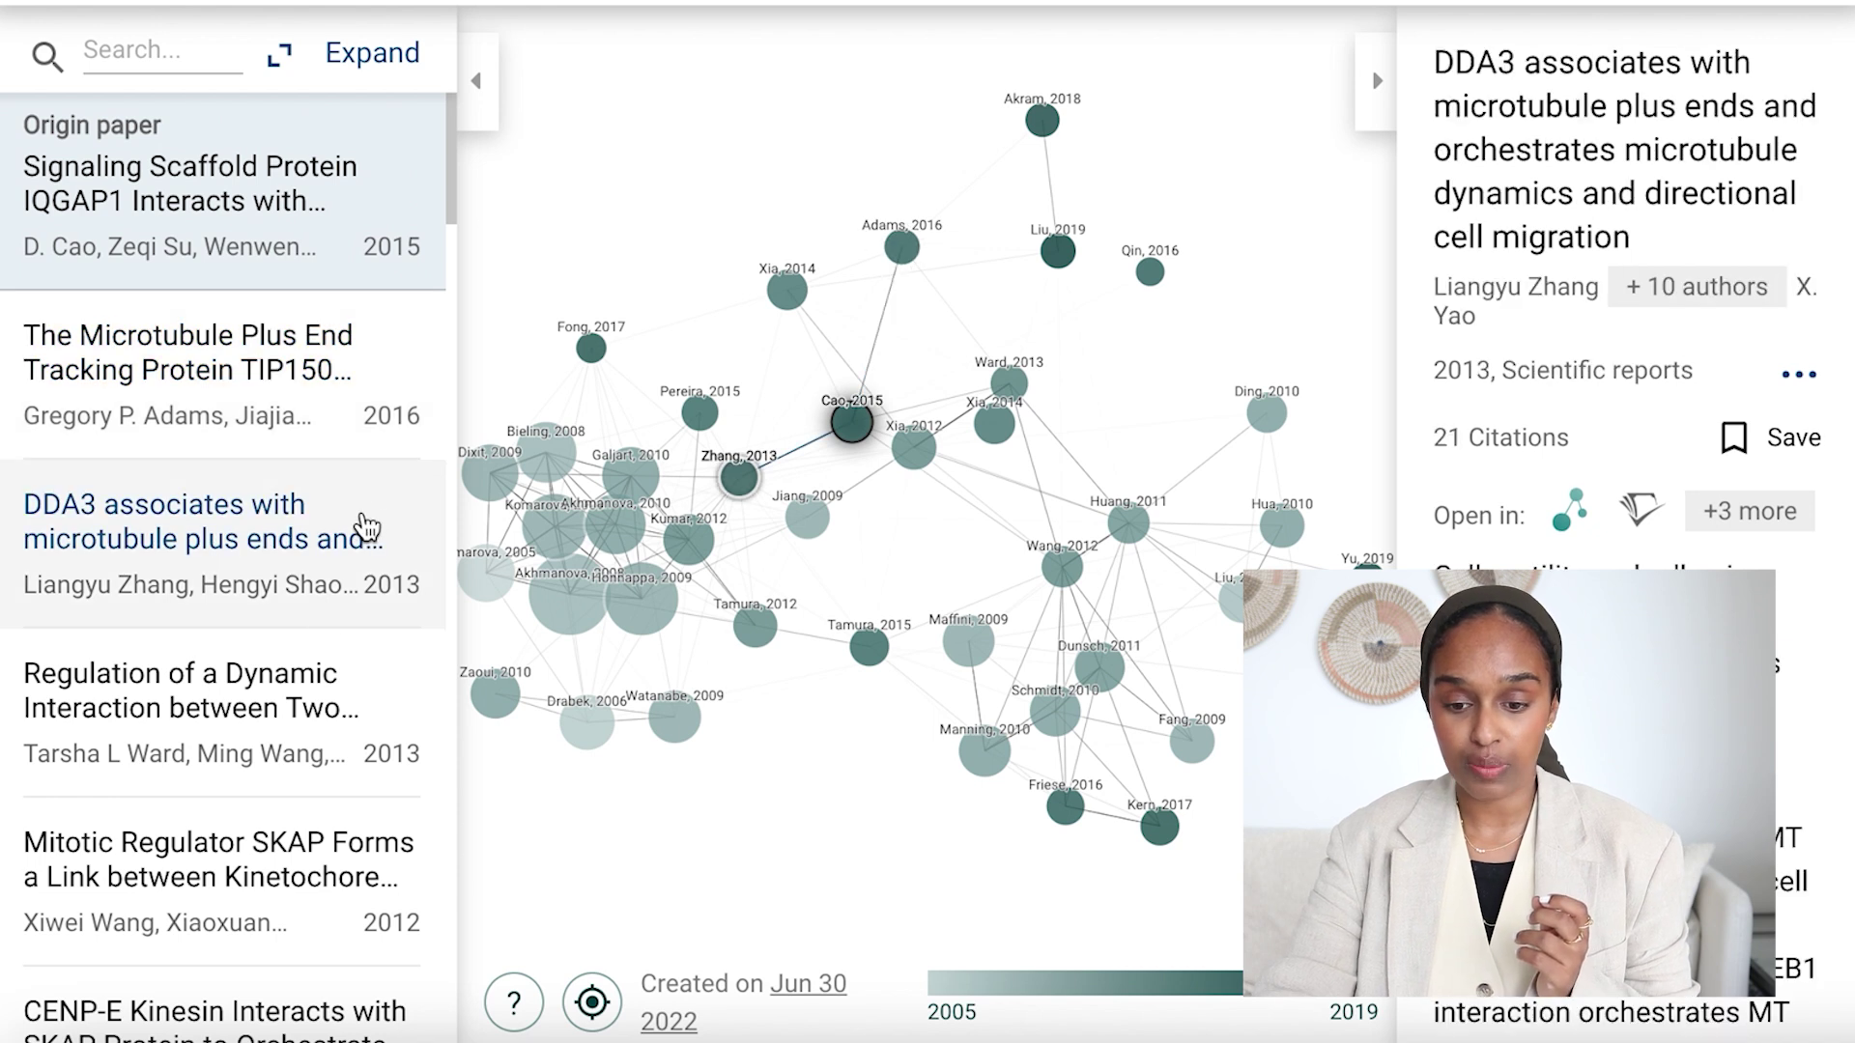
pyautogui.scroll(-3, 319, 454)
pyautogui.scroll(-4, 314, 657)
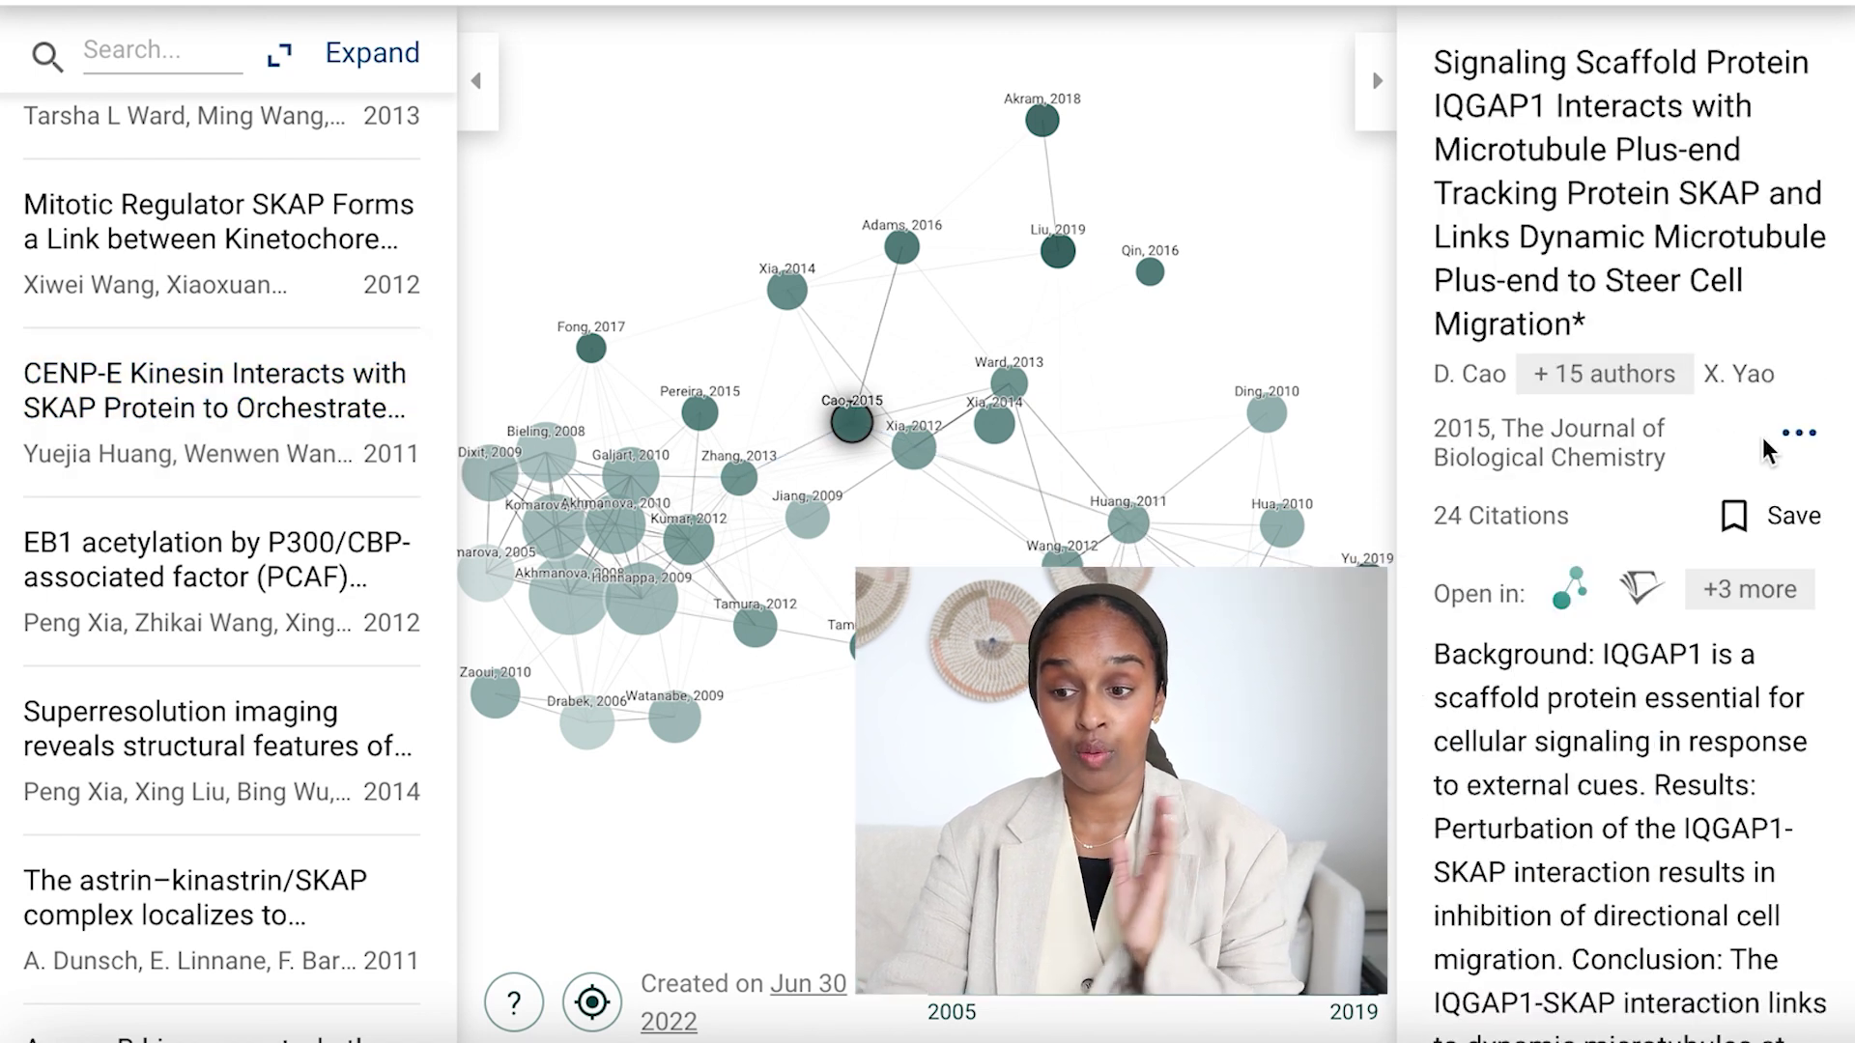
# Read through the origin paper's details and abstract.
pyautogui.scroll(-5, 1688, 401)
pyautogui.scroll(-10, 1688, 401)
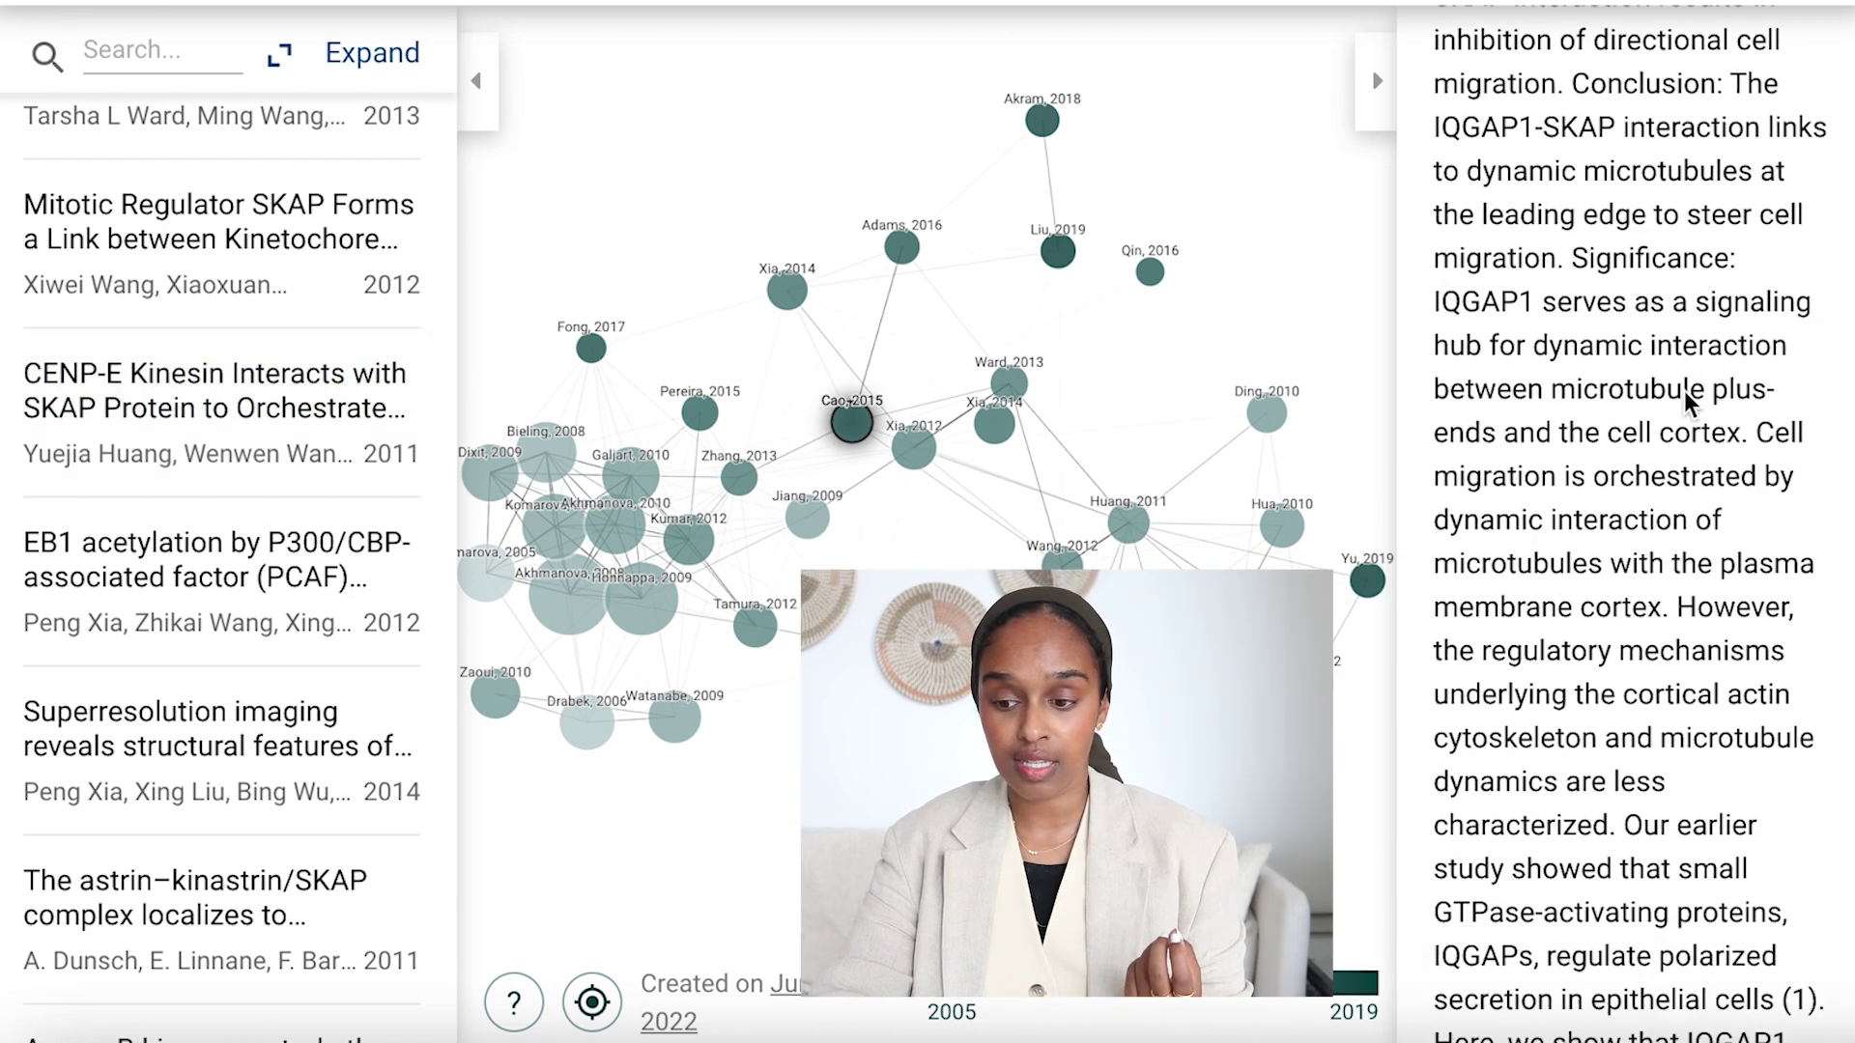
pyautogui.scroll(12, 1684, 391)
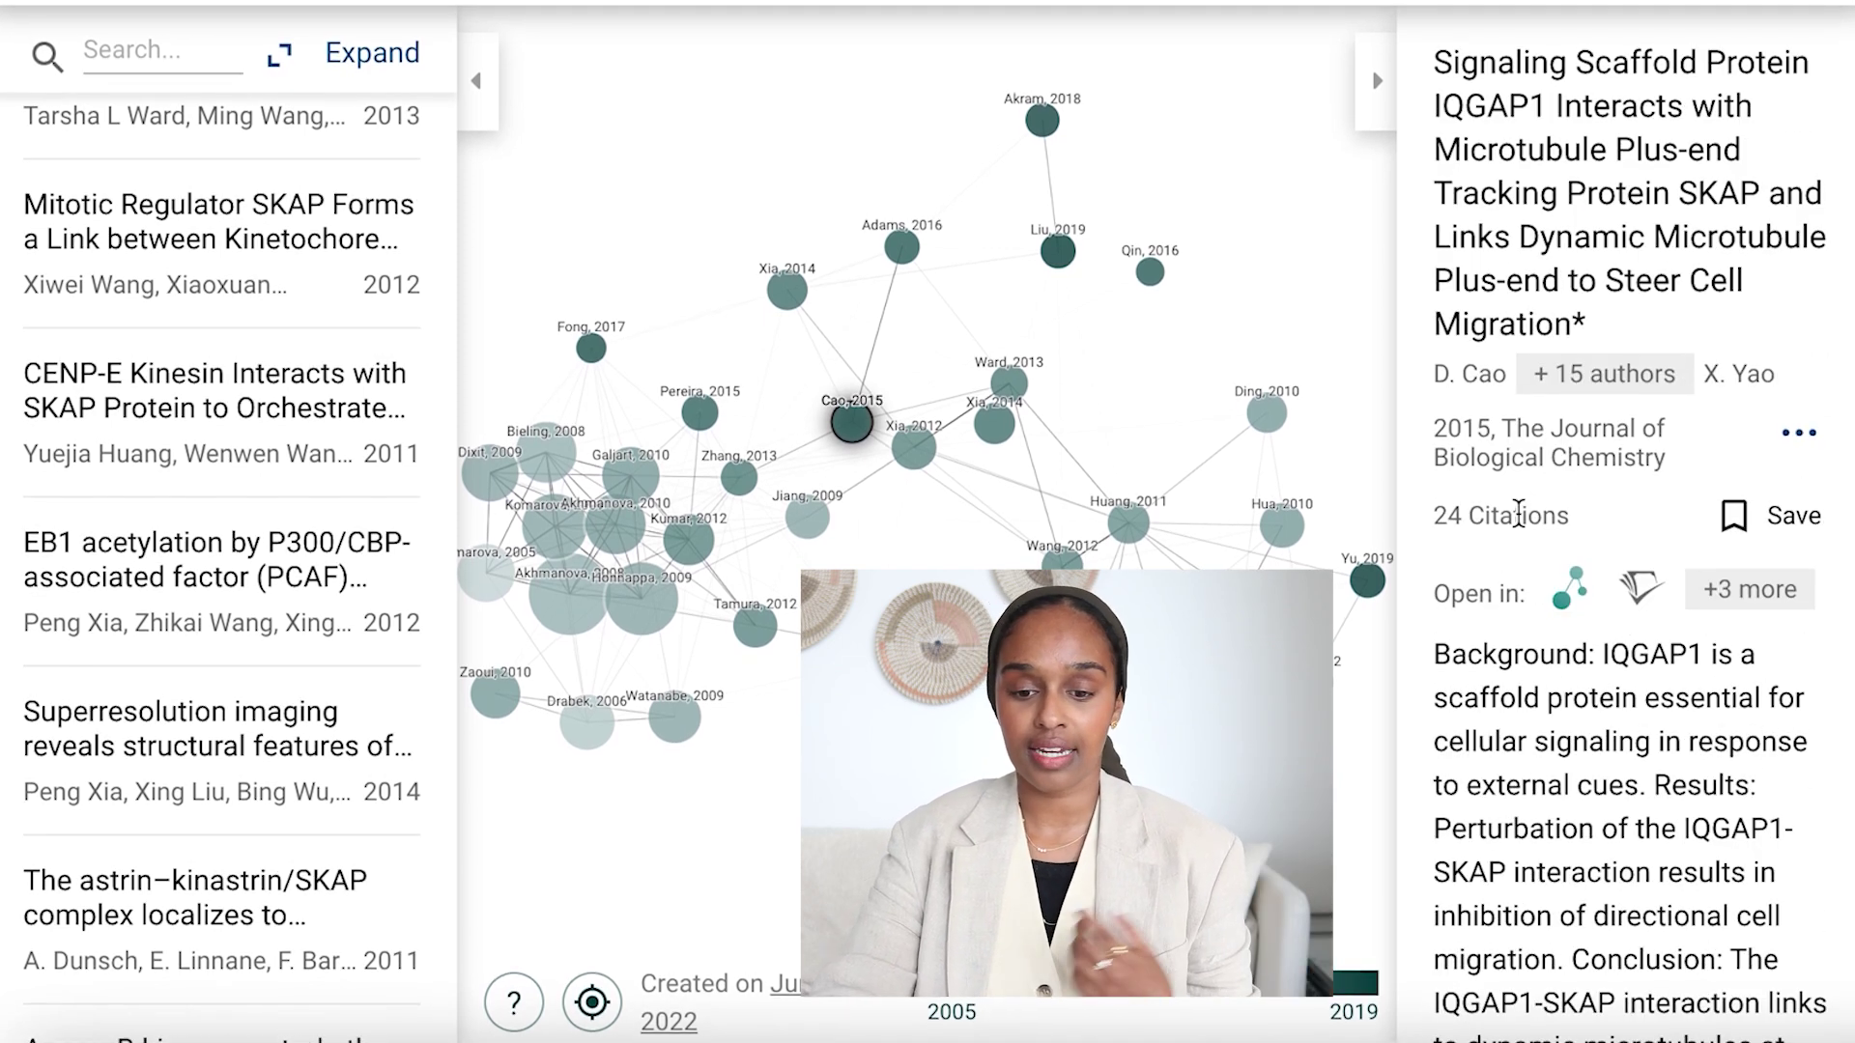
pyautogui.scroll(-10, 319, 544)
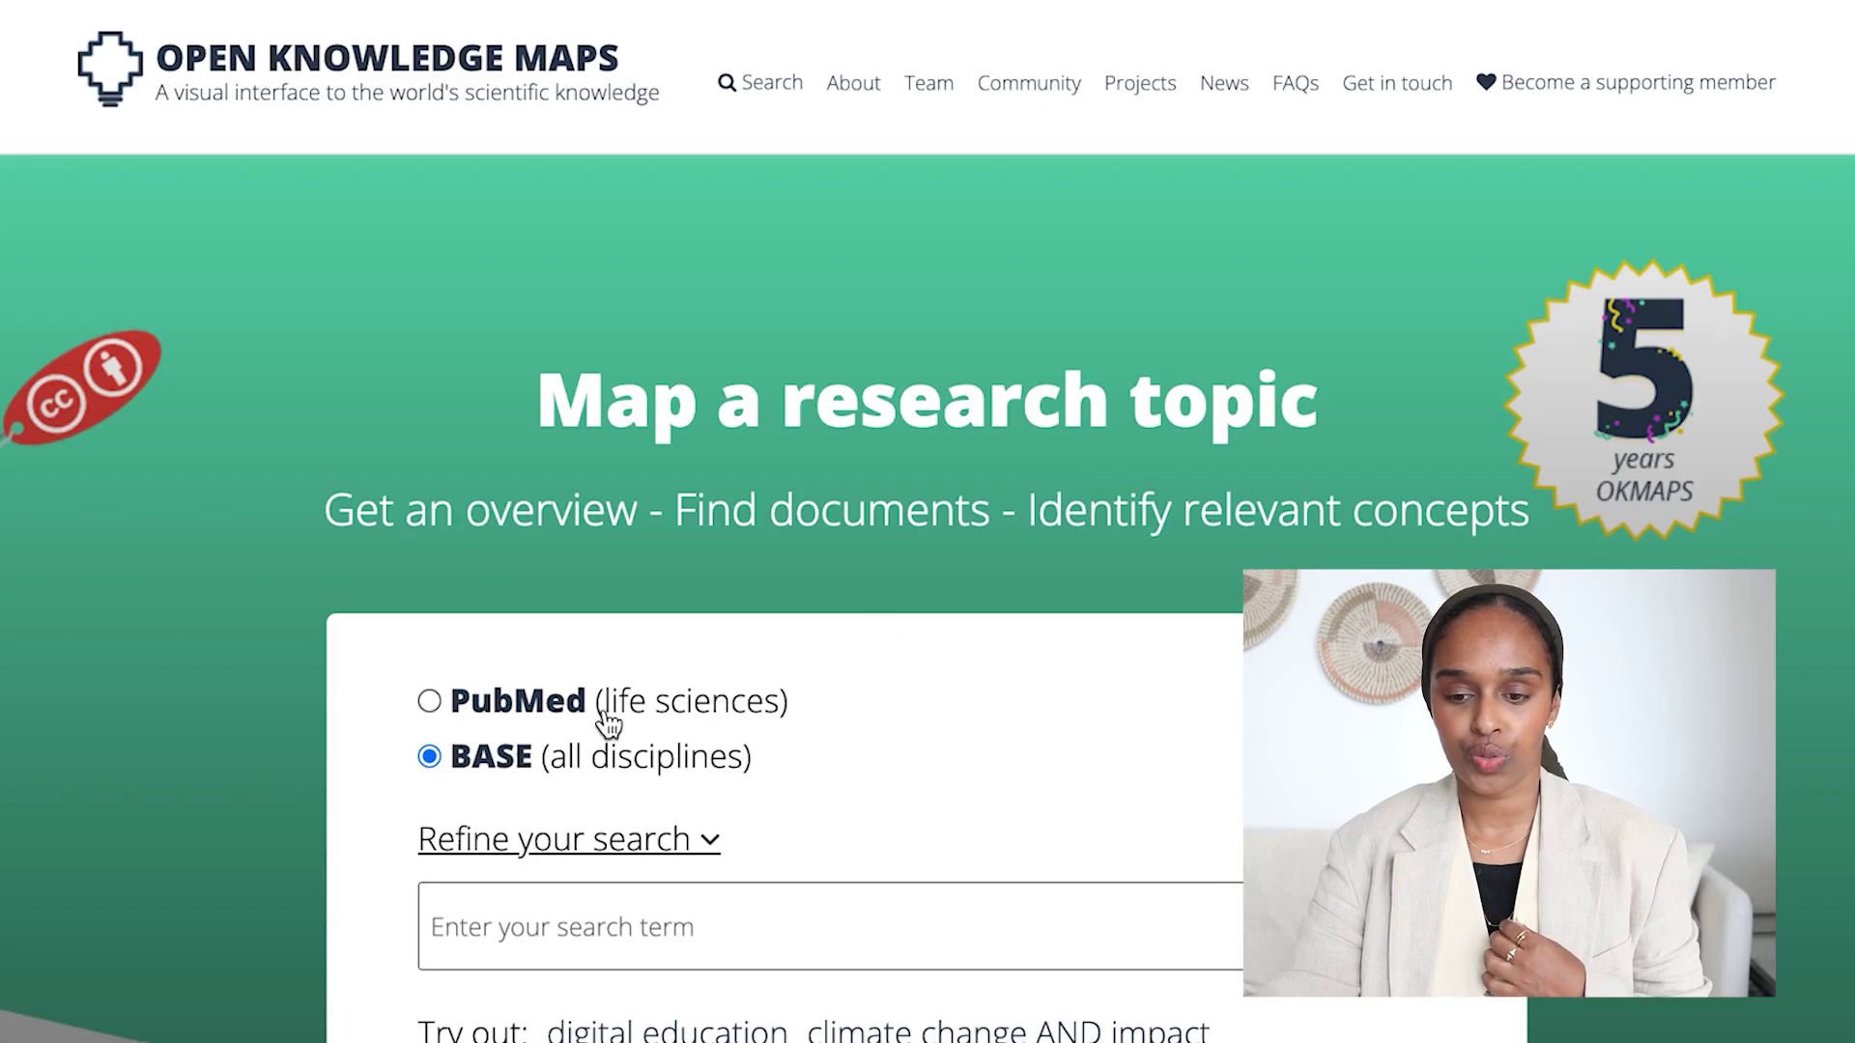
# In Open Knowledge Maps, map the topic "iqgap1 cell cortex" with PubMed as the source and look over the topic clusters.
pyautogui.click(532, 712)
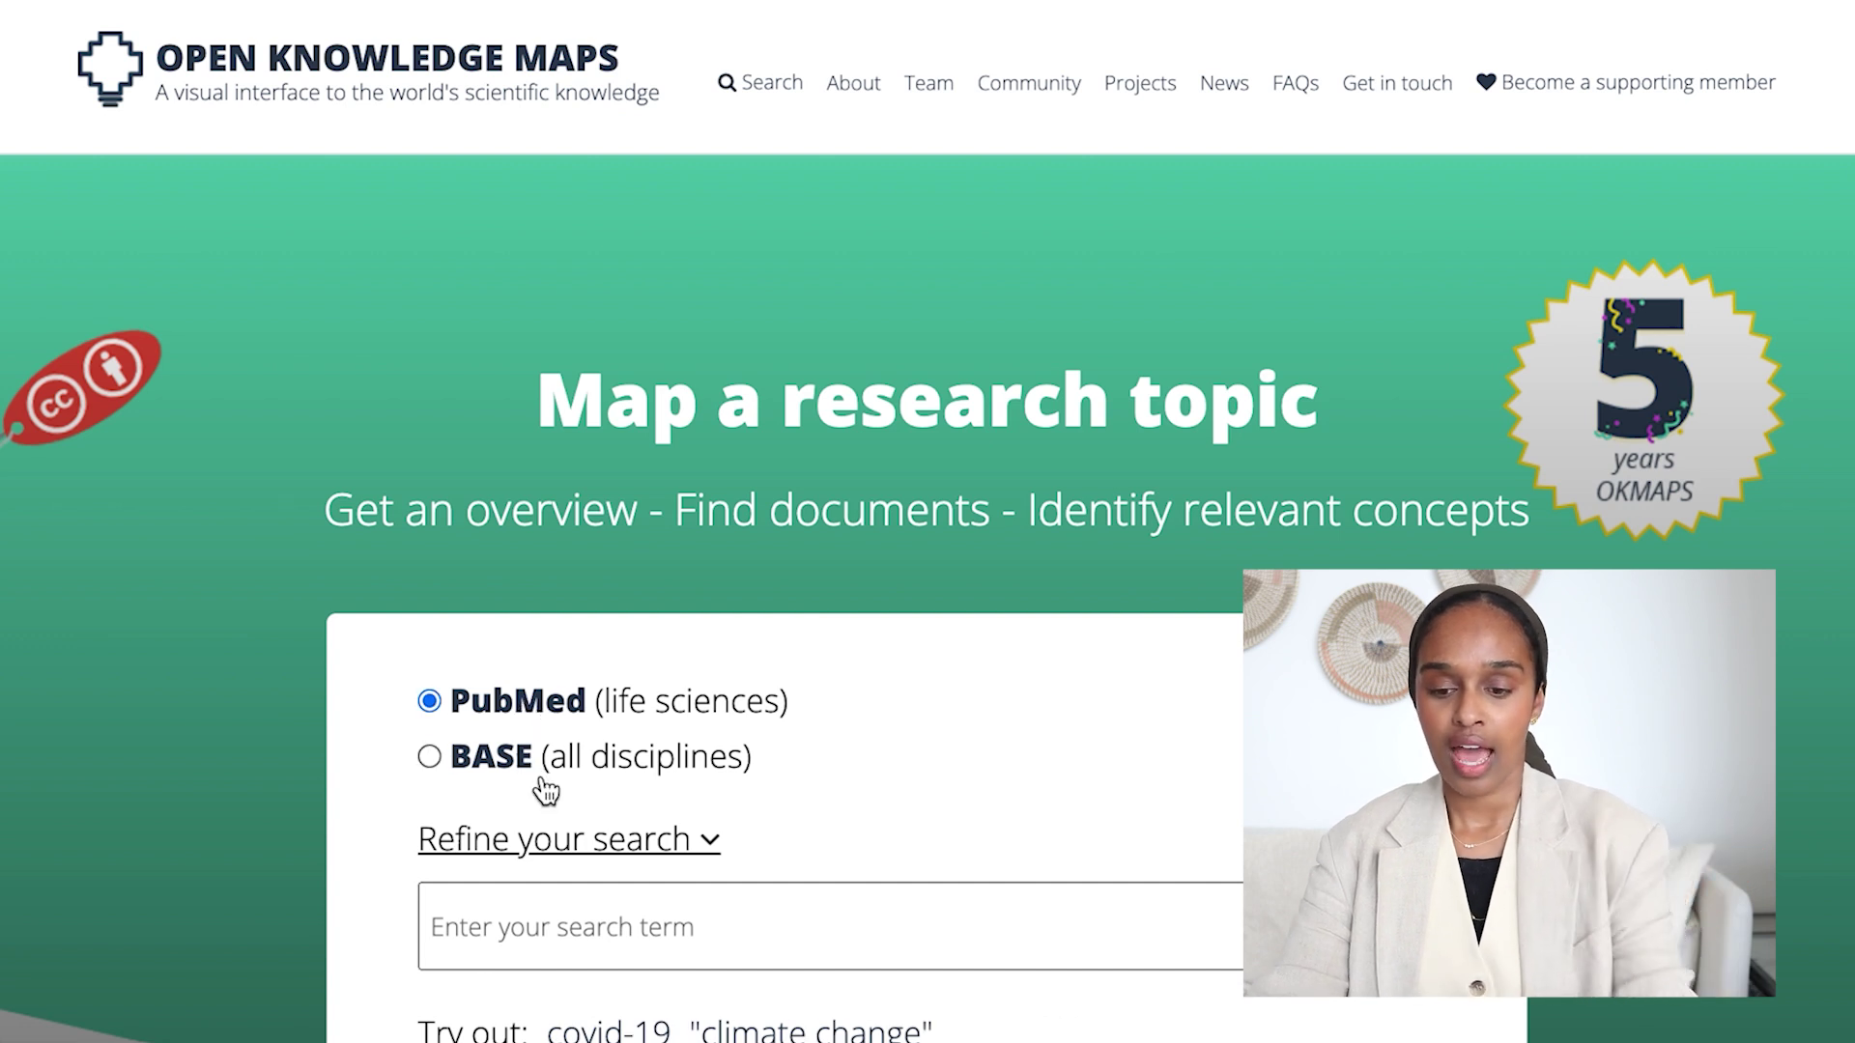
pyautogui.click(666, 961)
pyautogui.write('iqgap1')
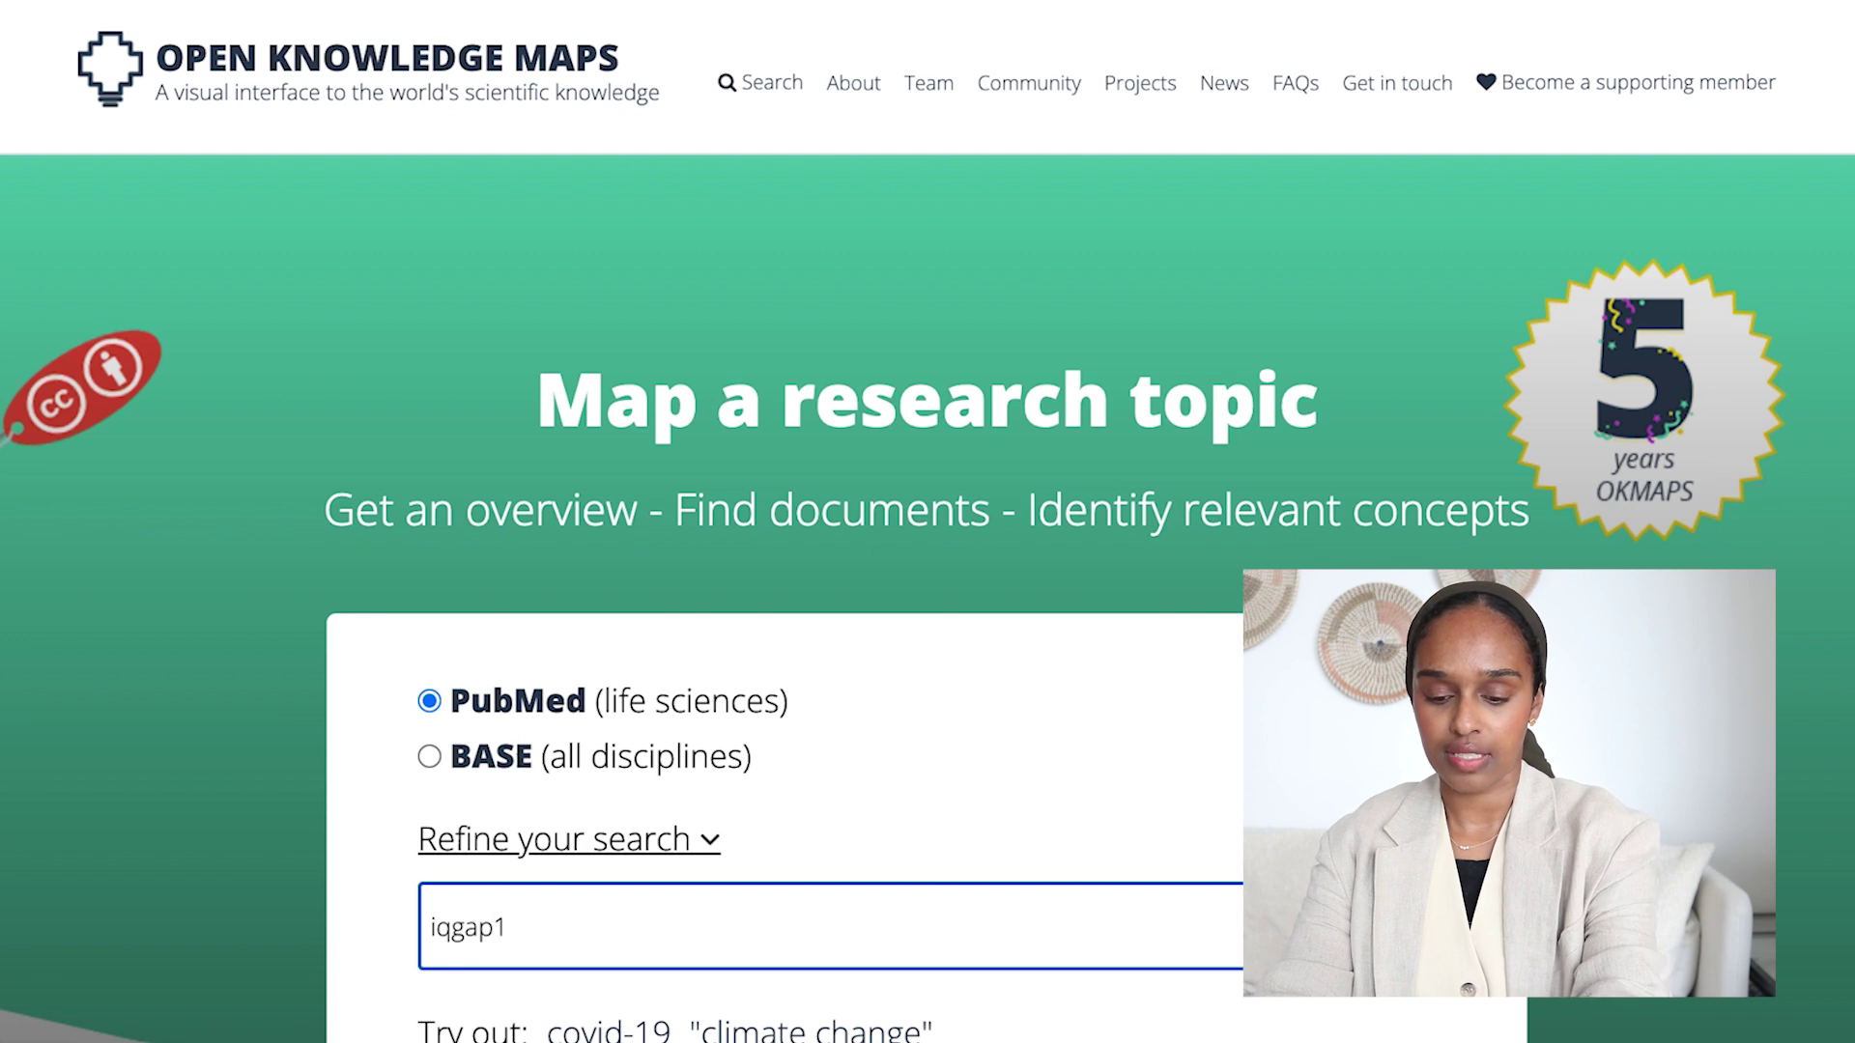
pyautogui.write(' cell cort')
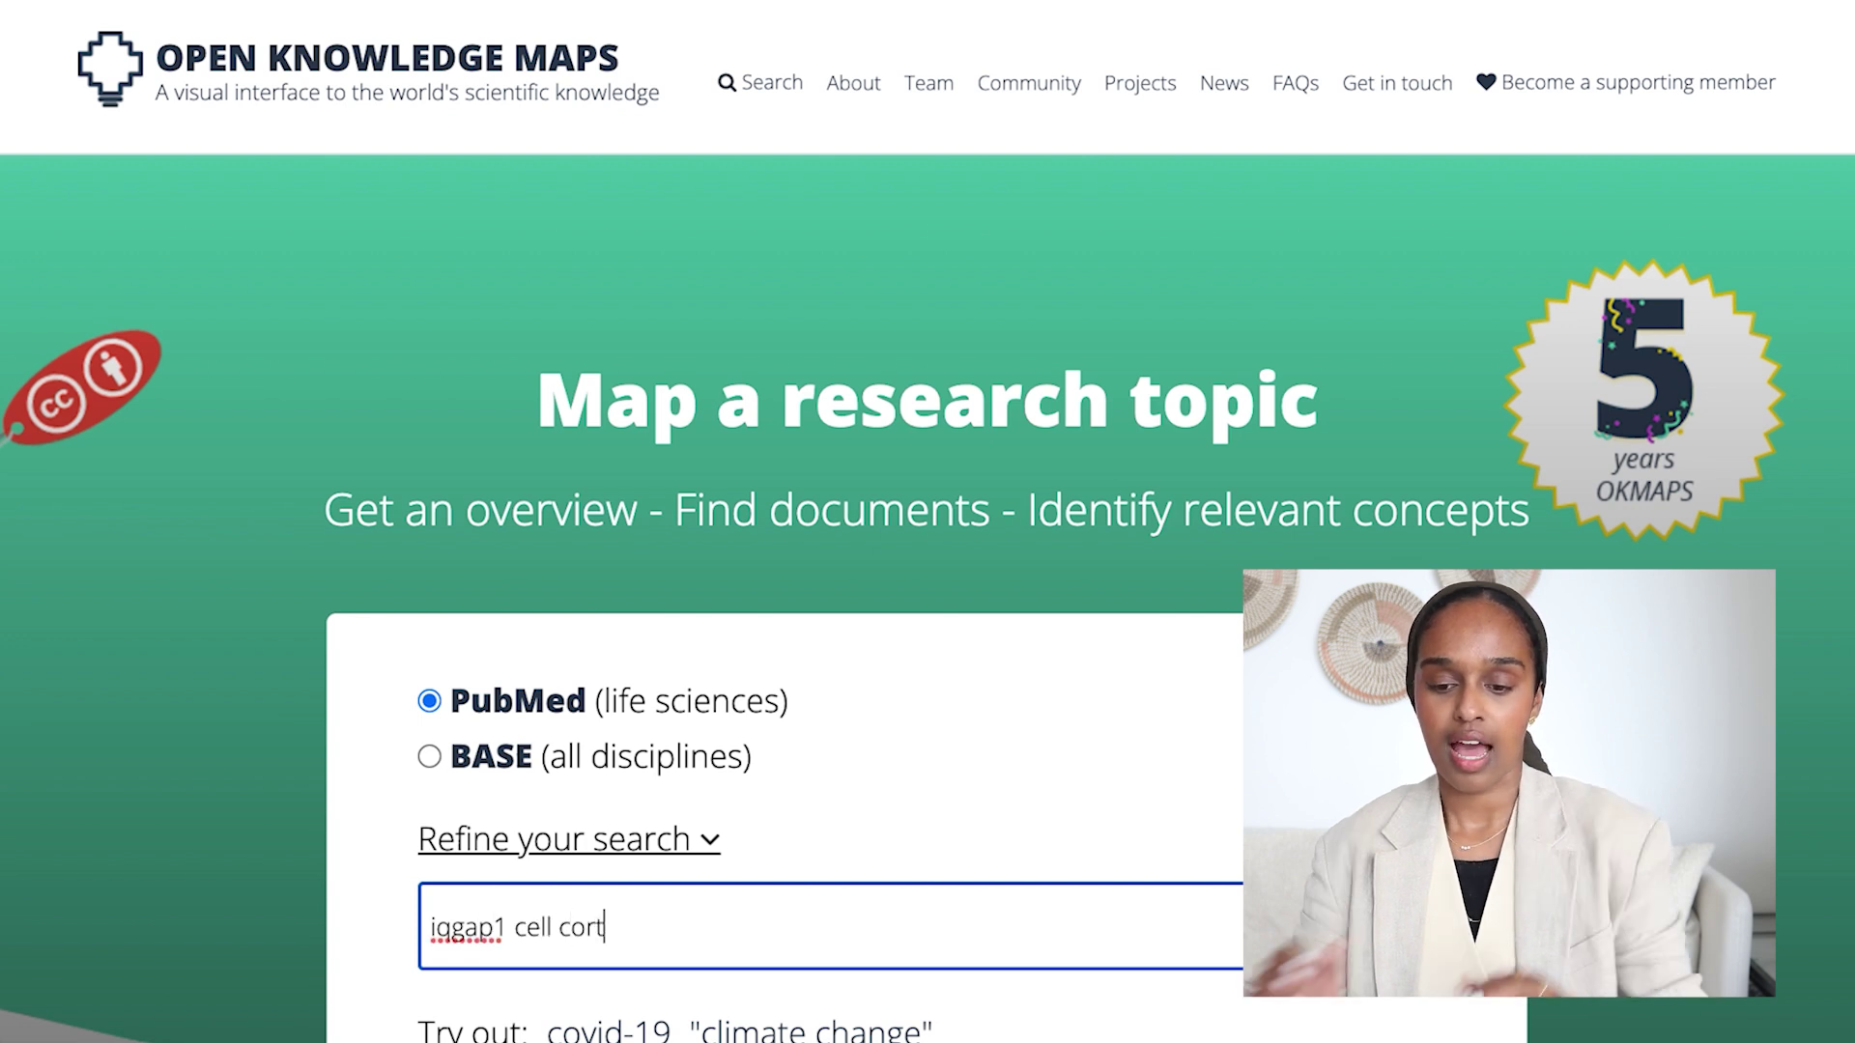
pyautogui.write('ex')
pyautogui.press('Return')
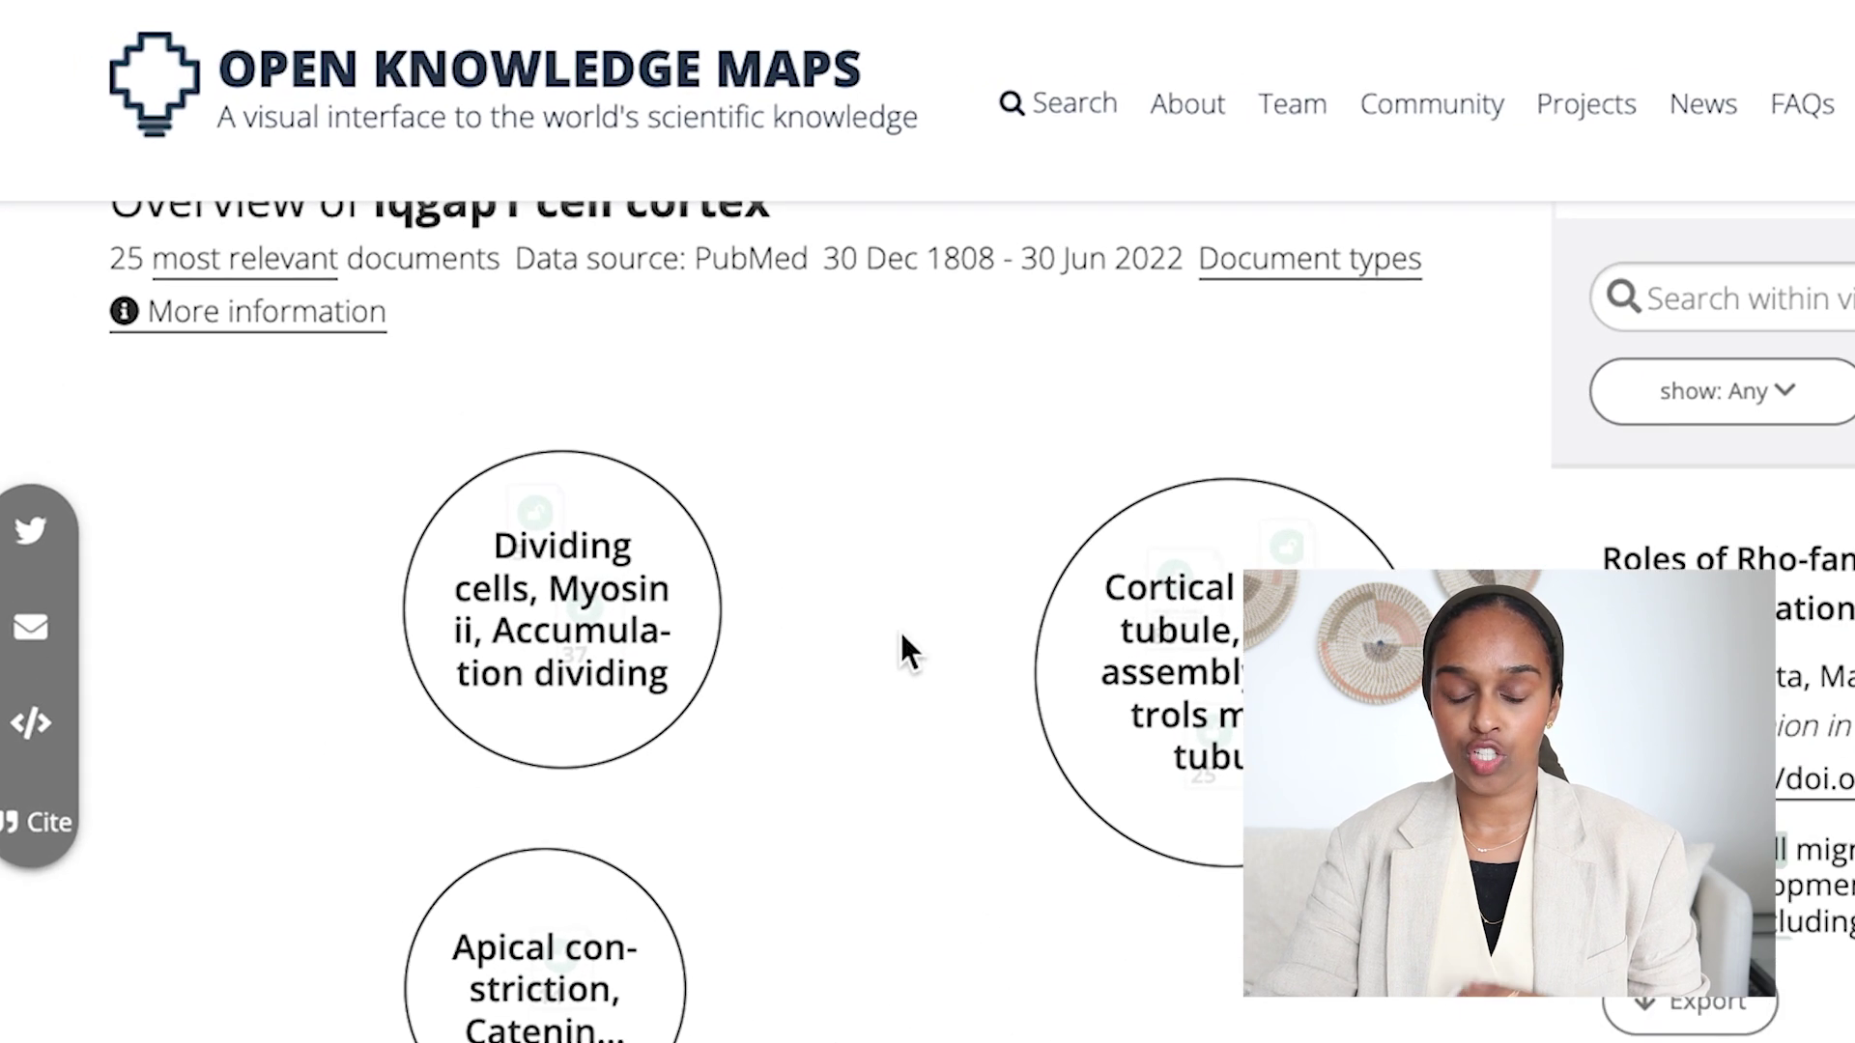
pyautogui.moveTo(193, 259)
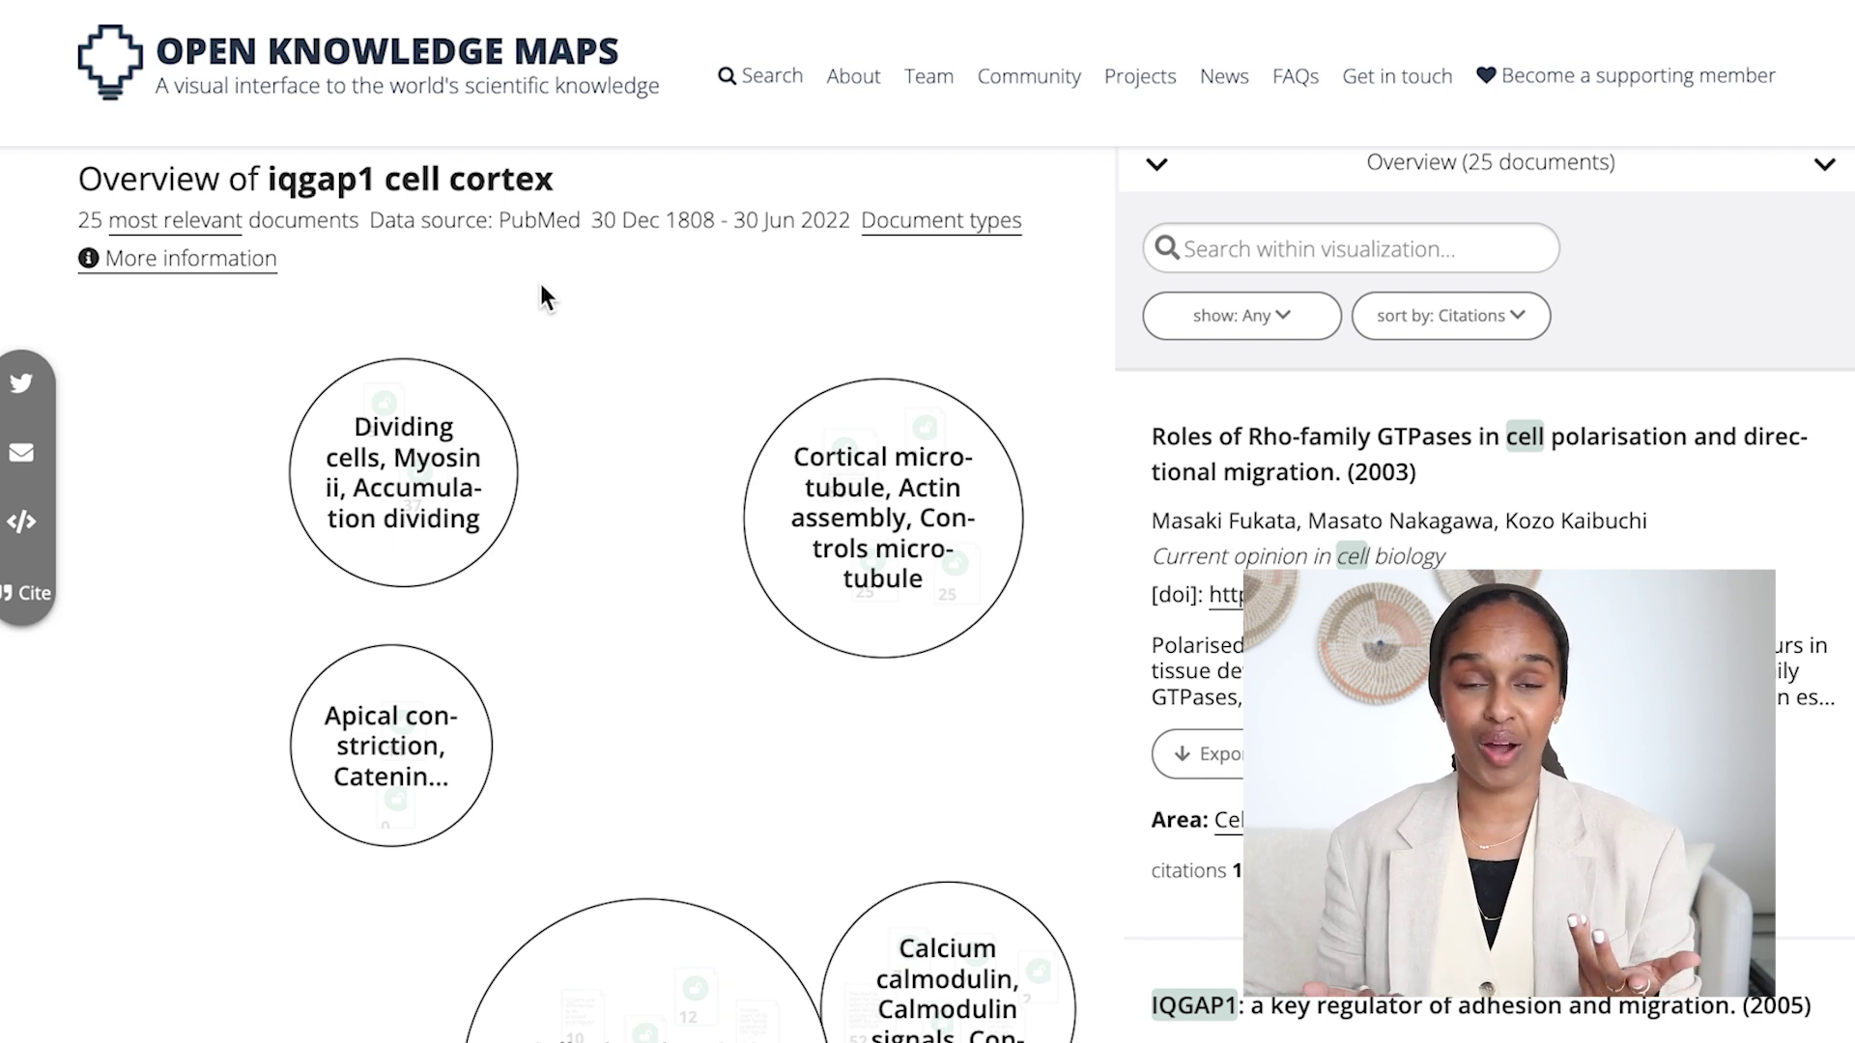
pyautogui.scroll(-2, 591, 427)
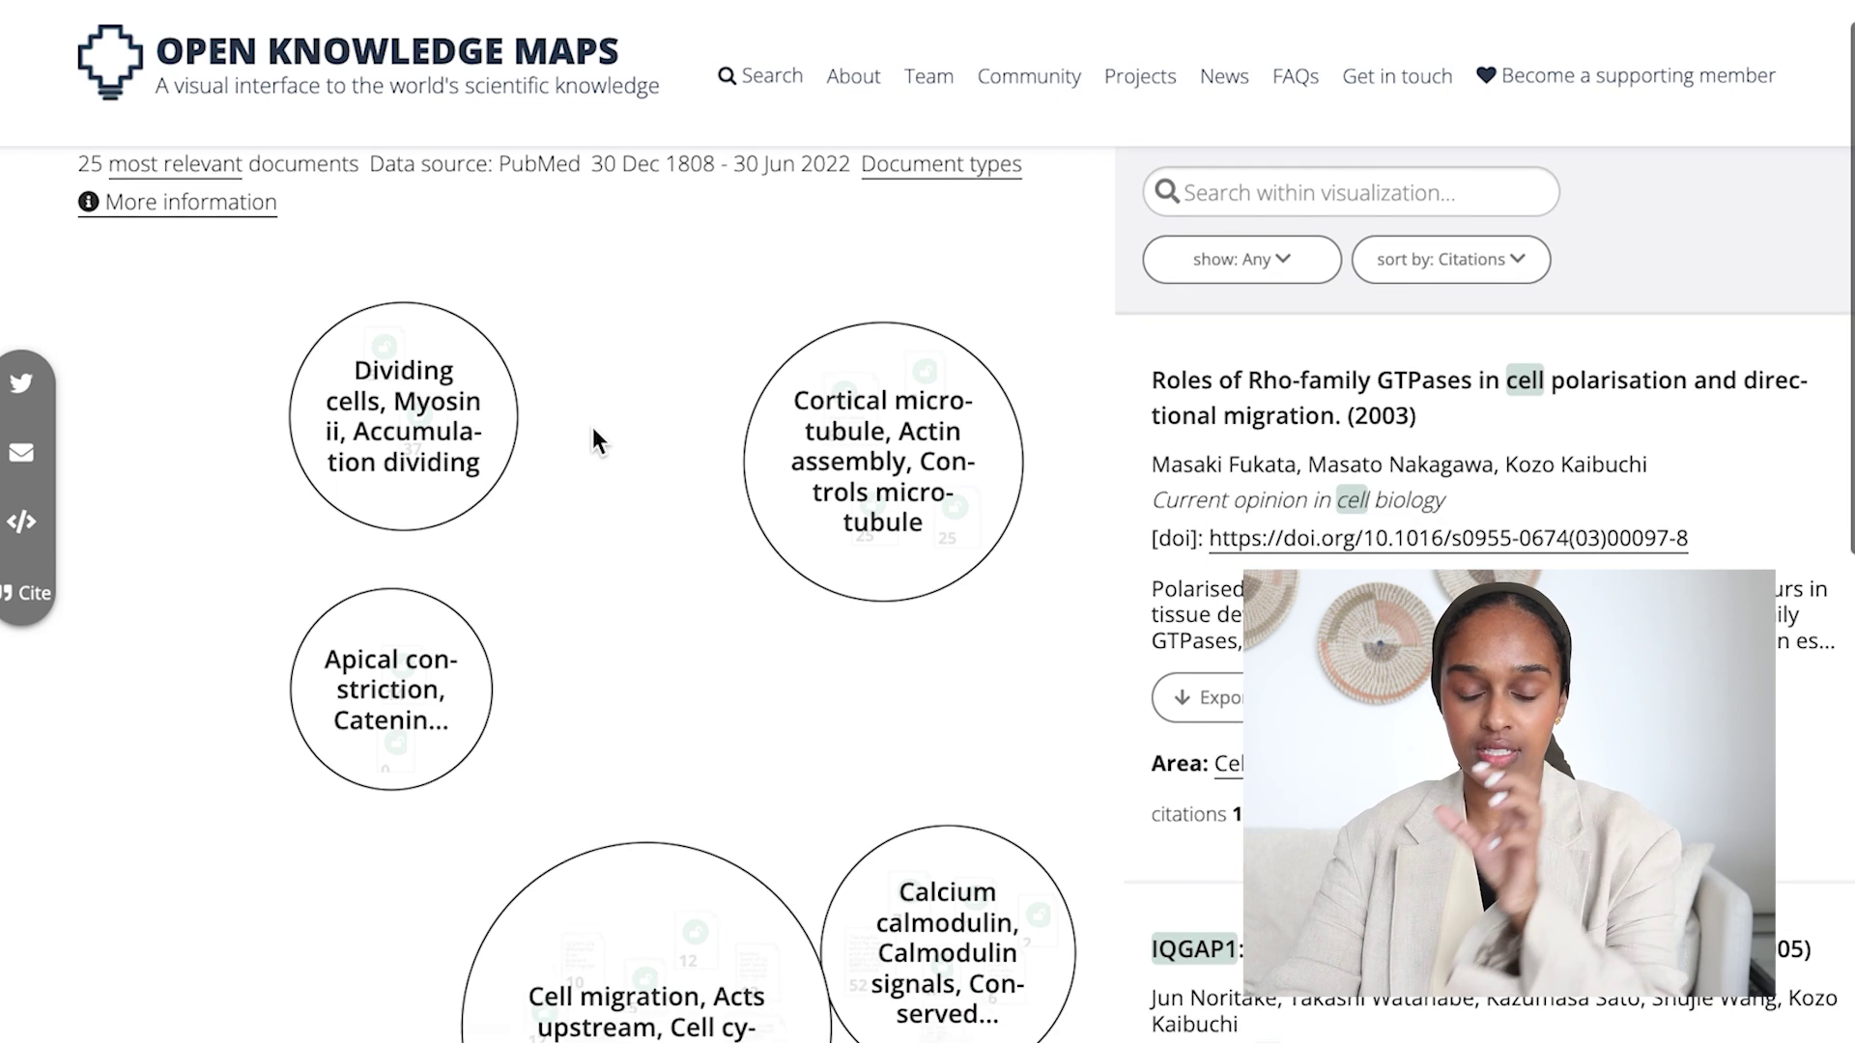
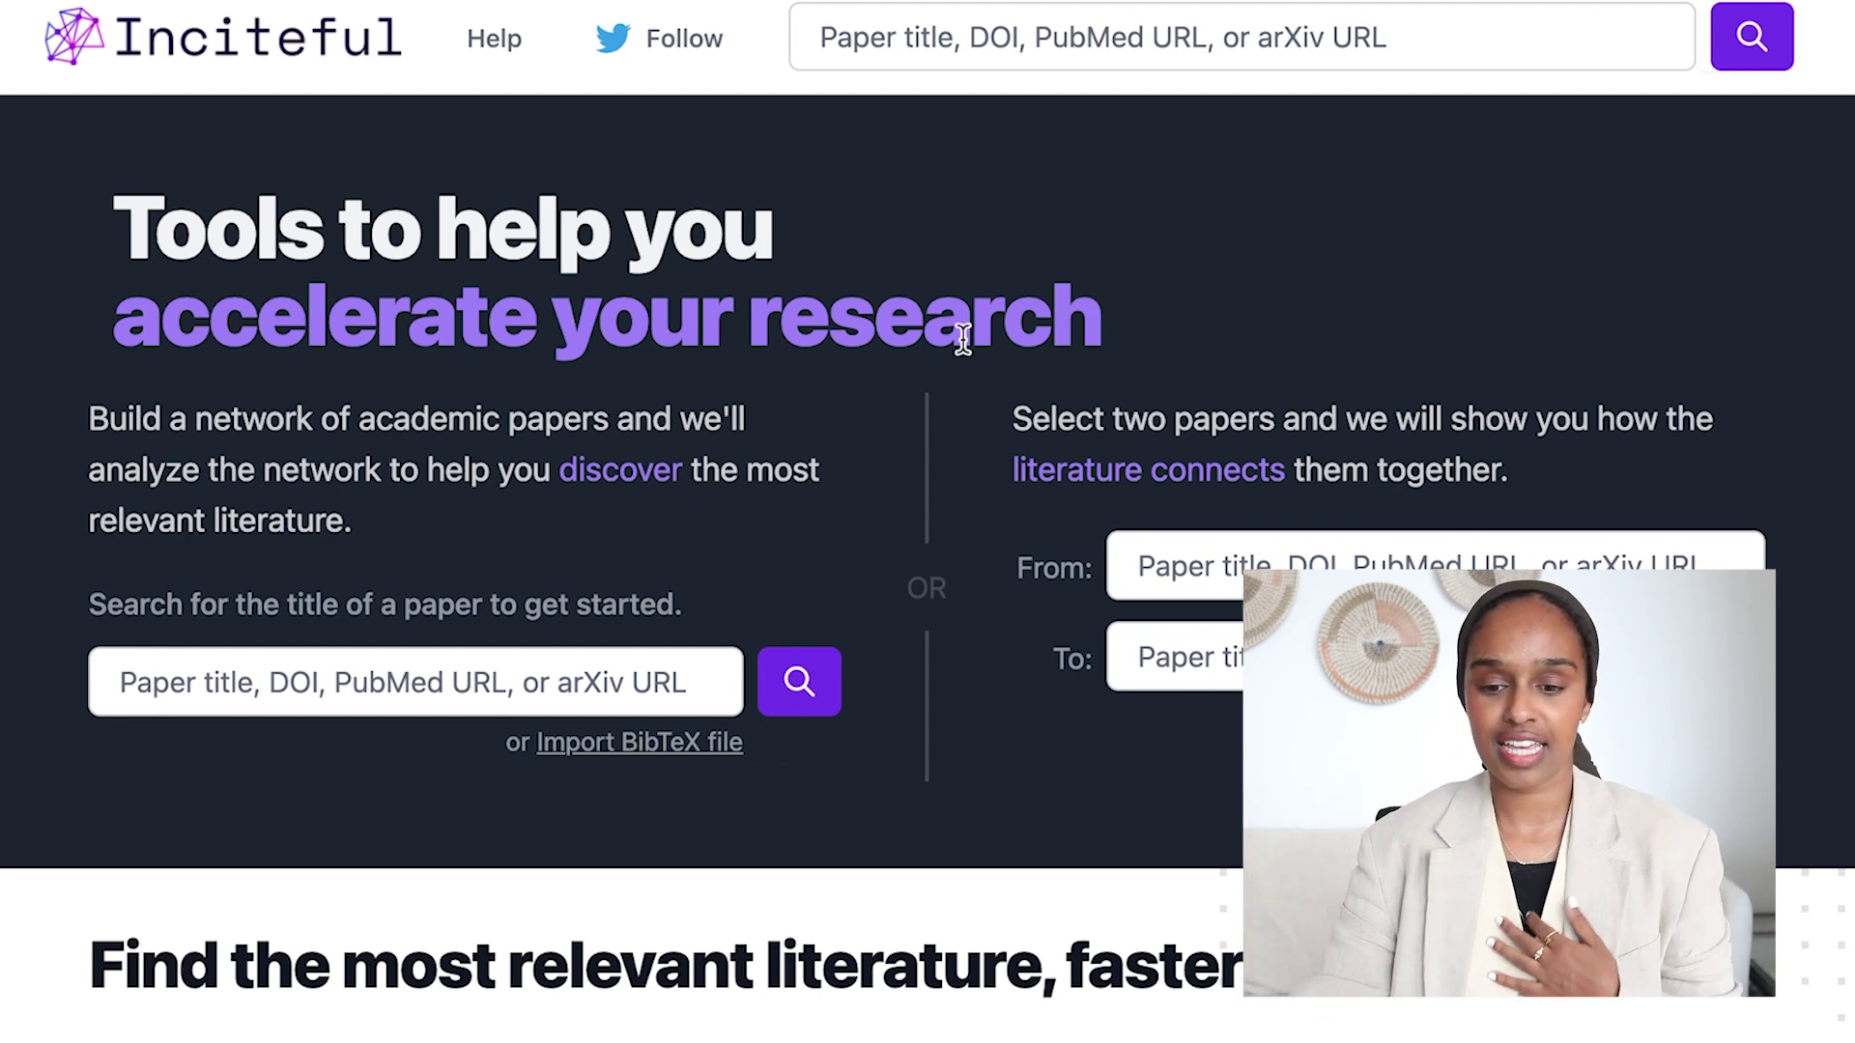
# In Inciteful, search for "cell cortex iqgap1" and build a network from the paper "IQGAP1 Promotes Cell Motility and Invasion".
pyautogui.click(607, 688)
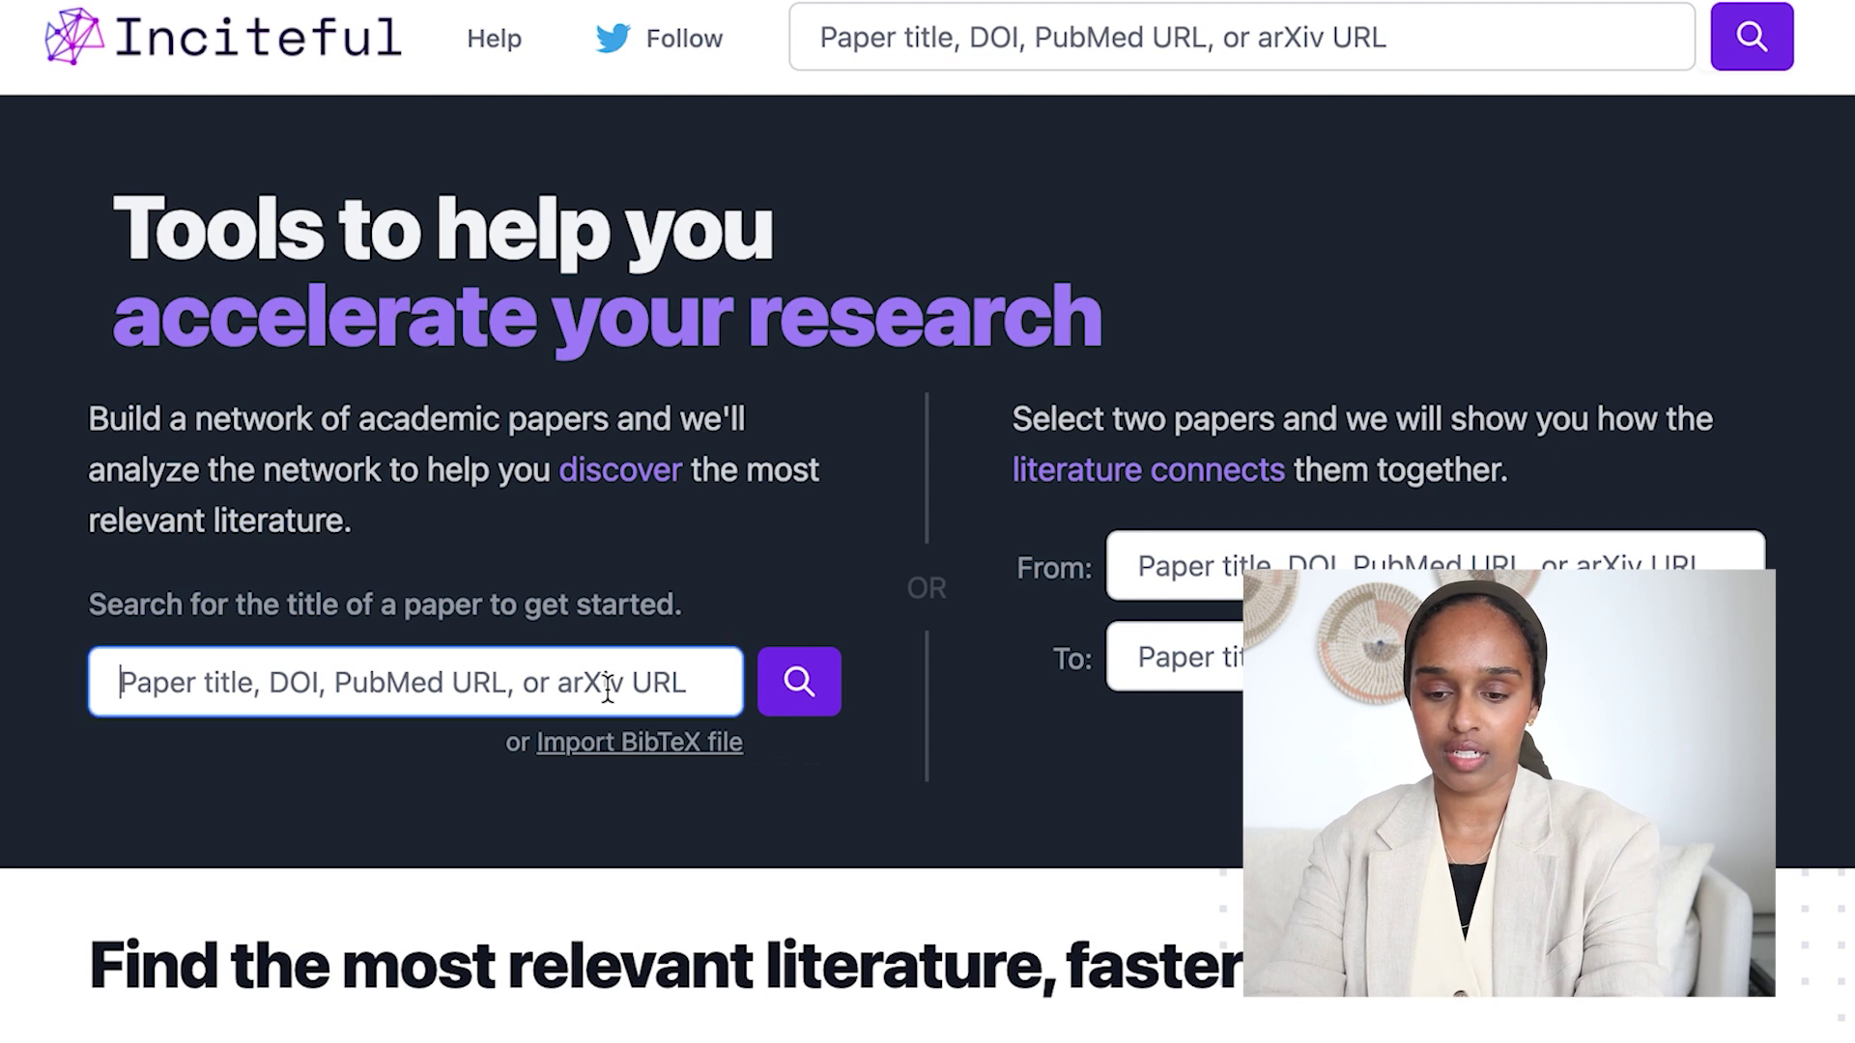
pyautogui.write('cell cortex')
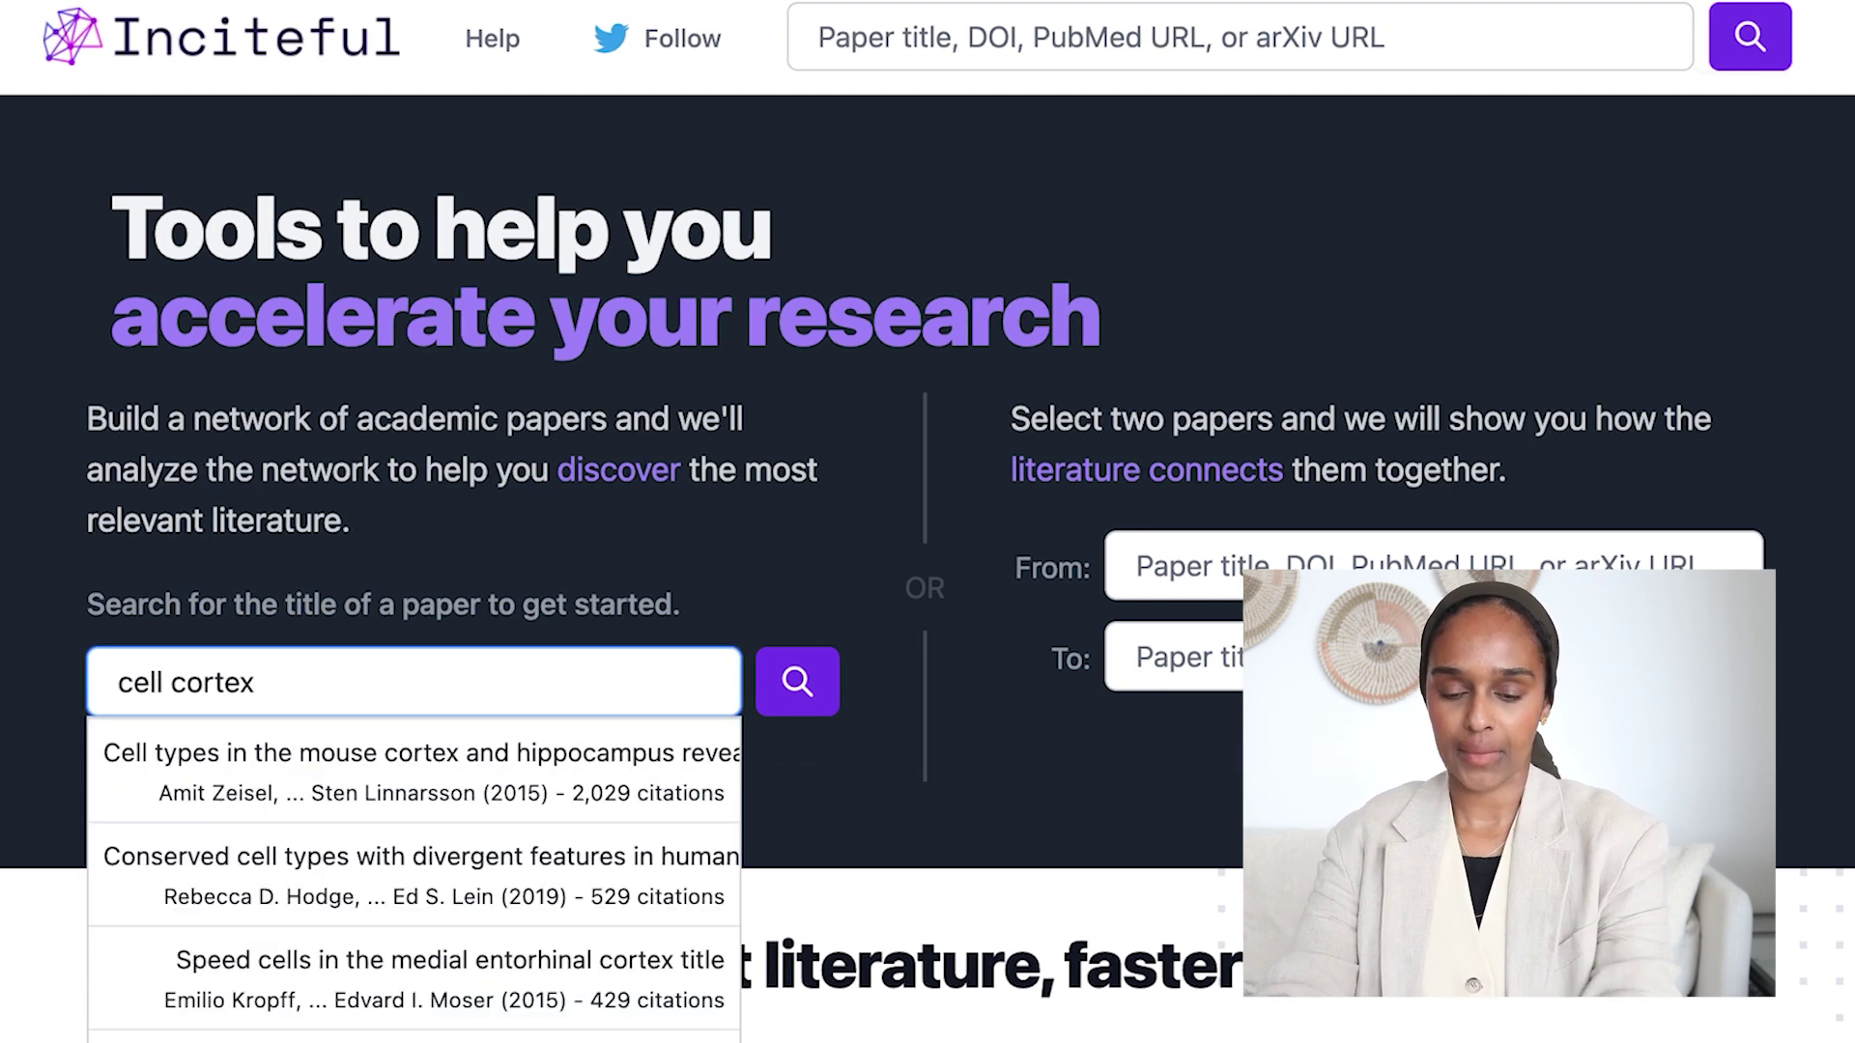
pyautogui.write(' iqga')
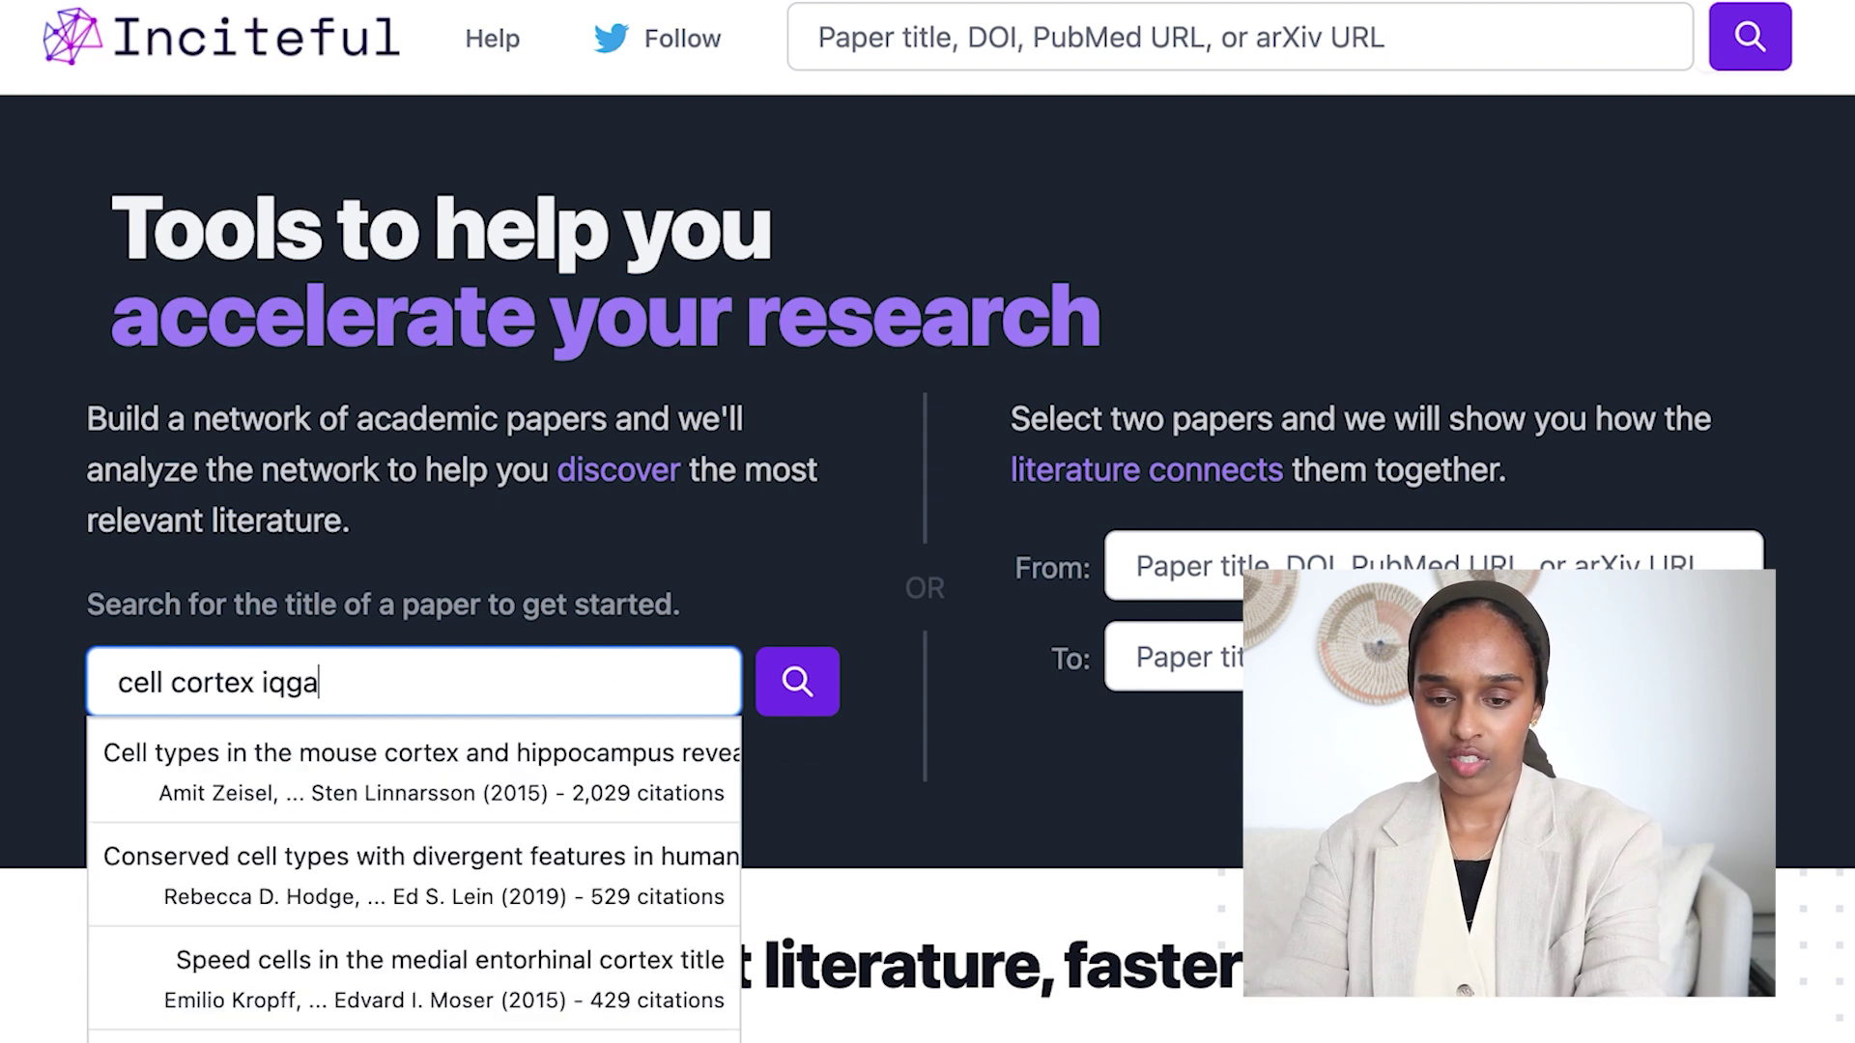
pyautogui.write('p')
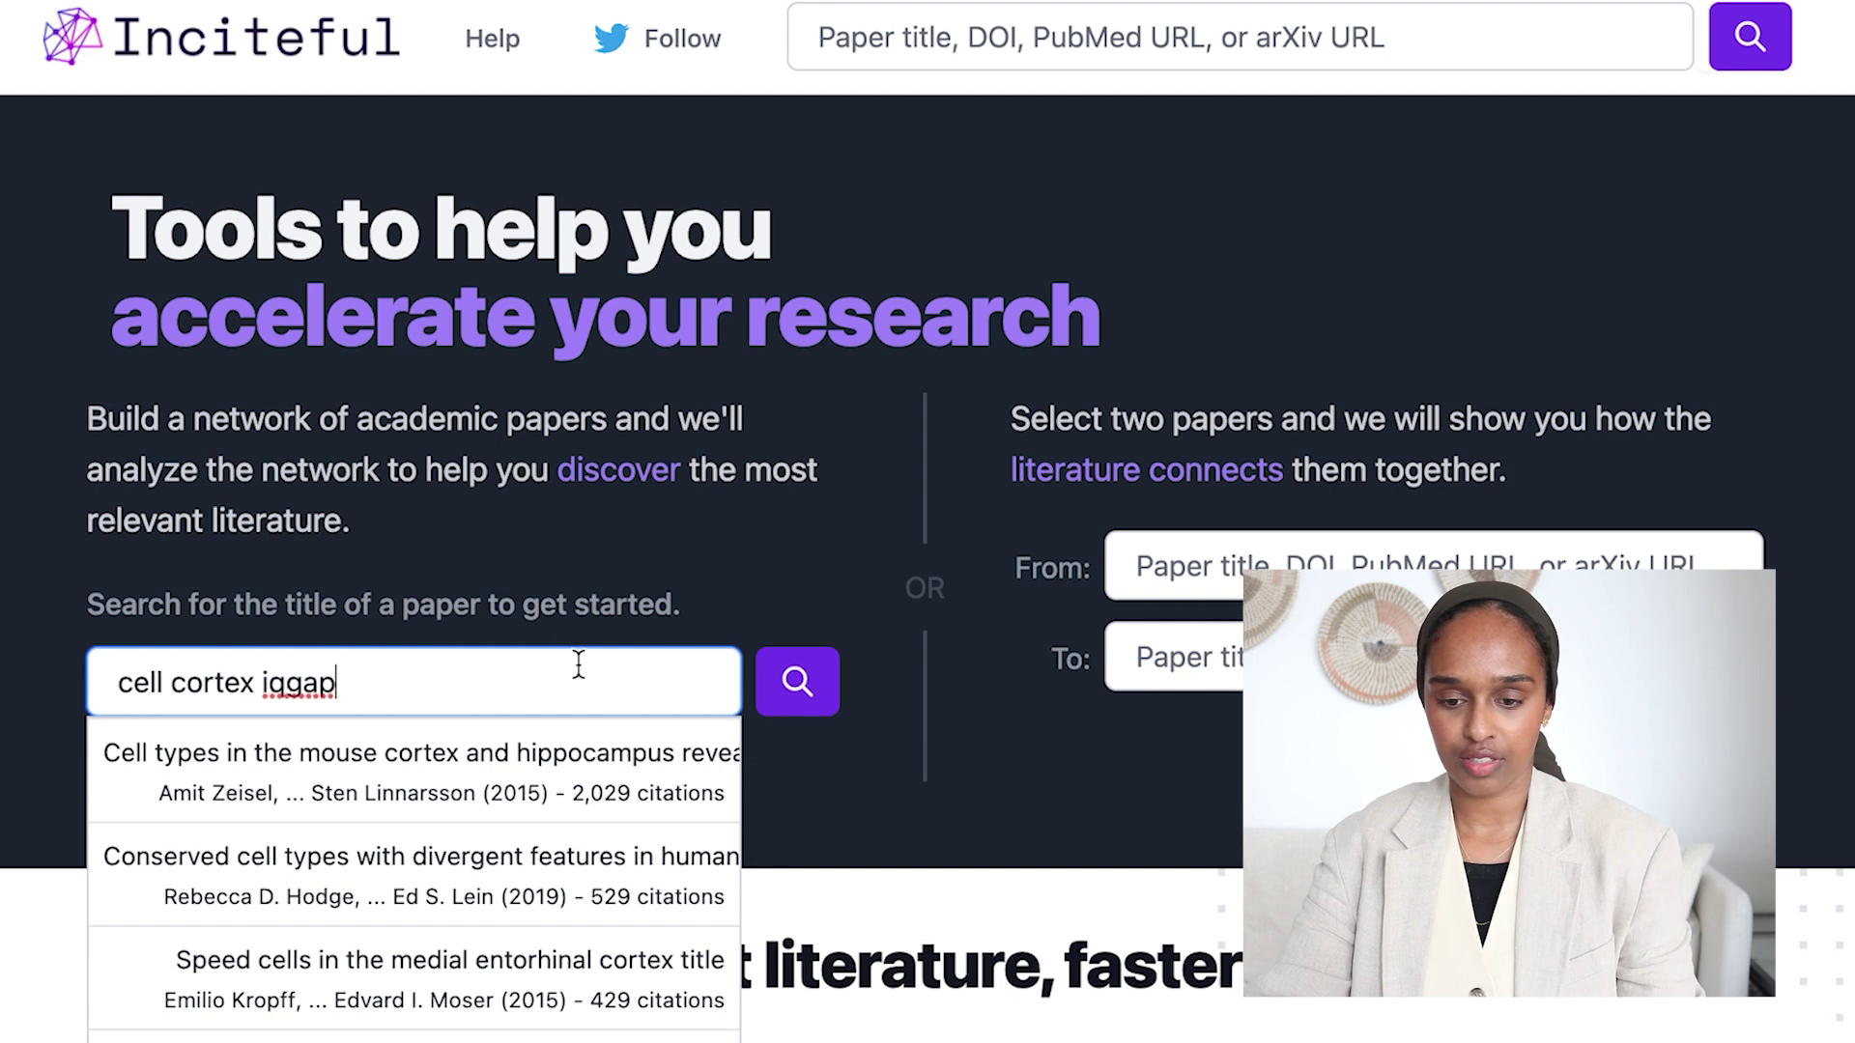
pyautogui.write('1')
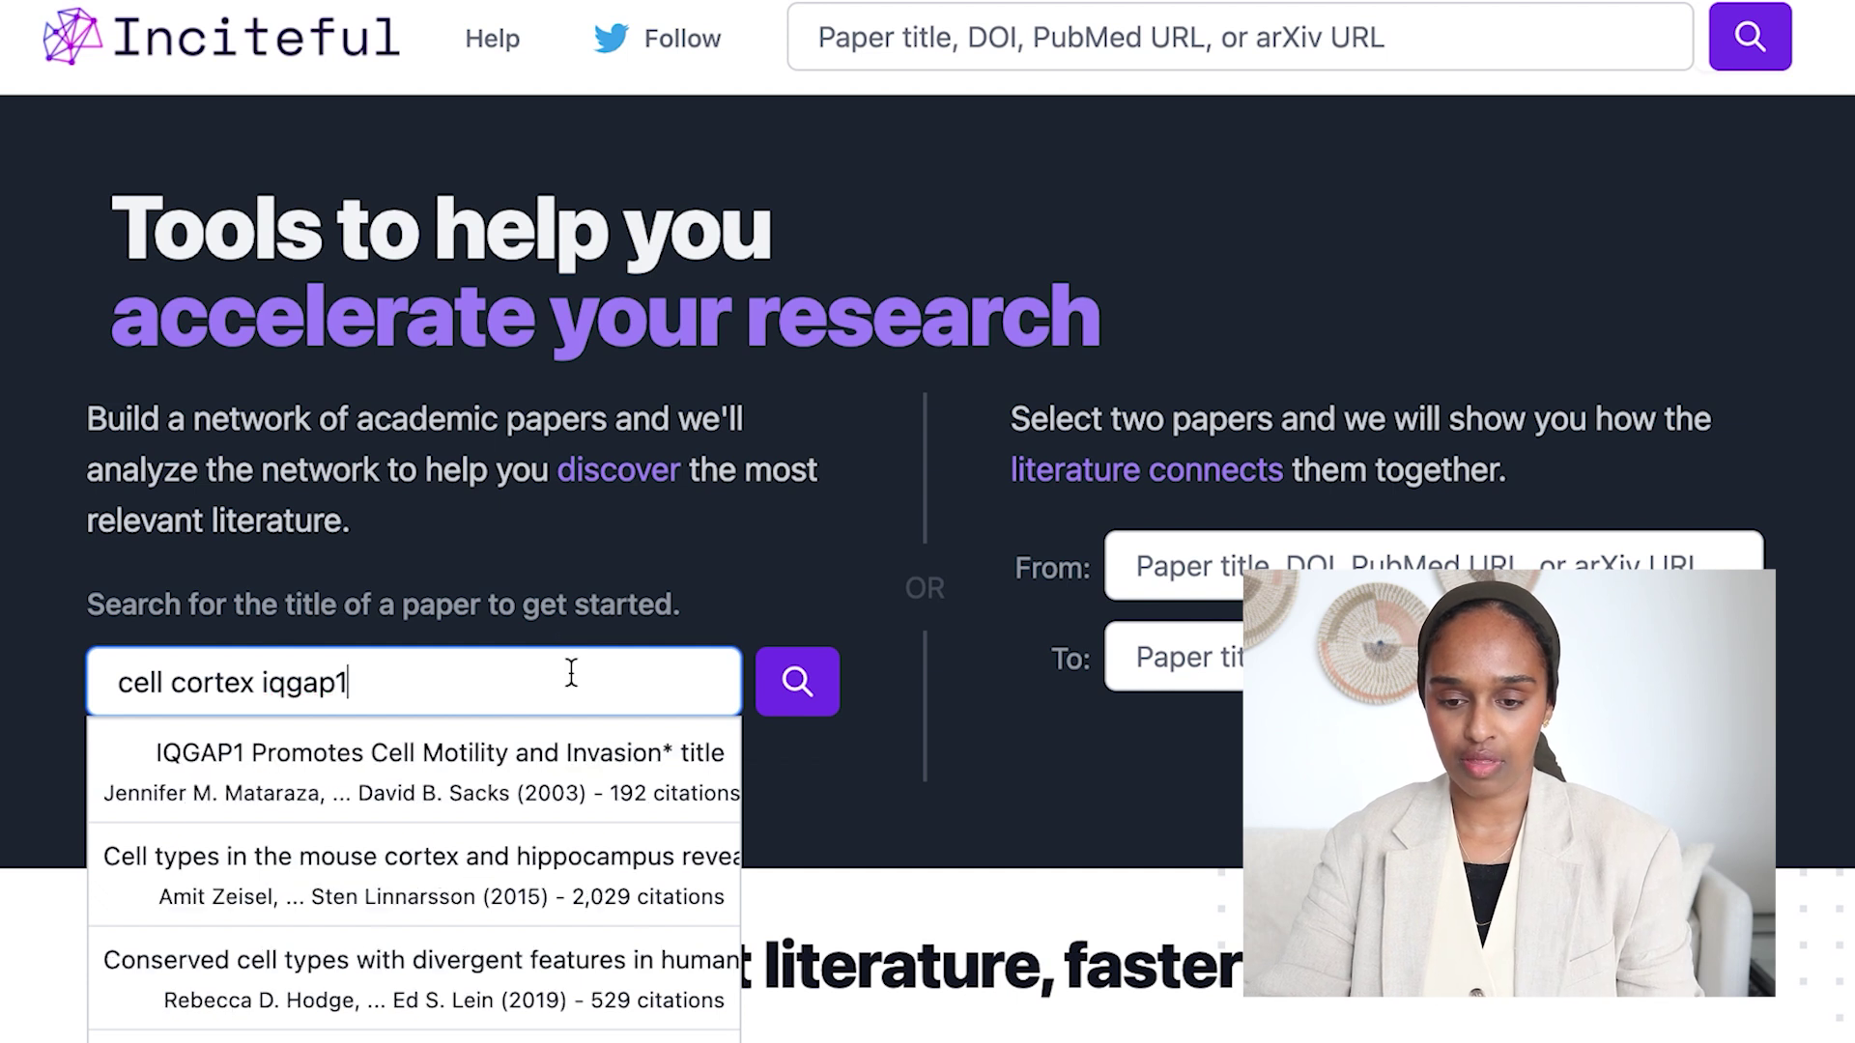
pyautogui.click(439, 787)
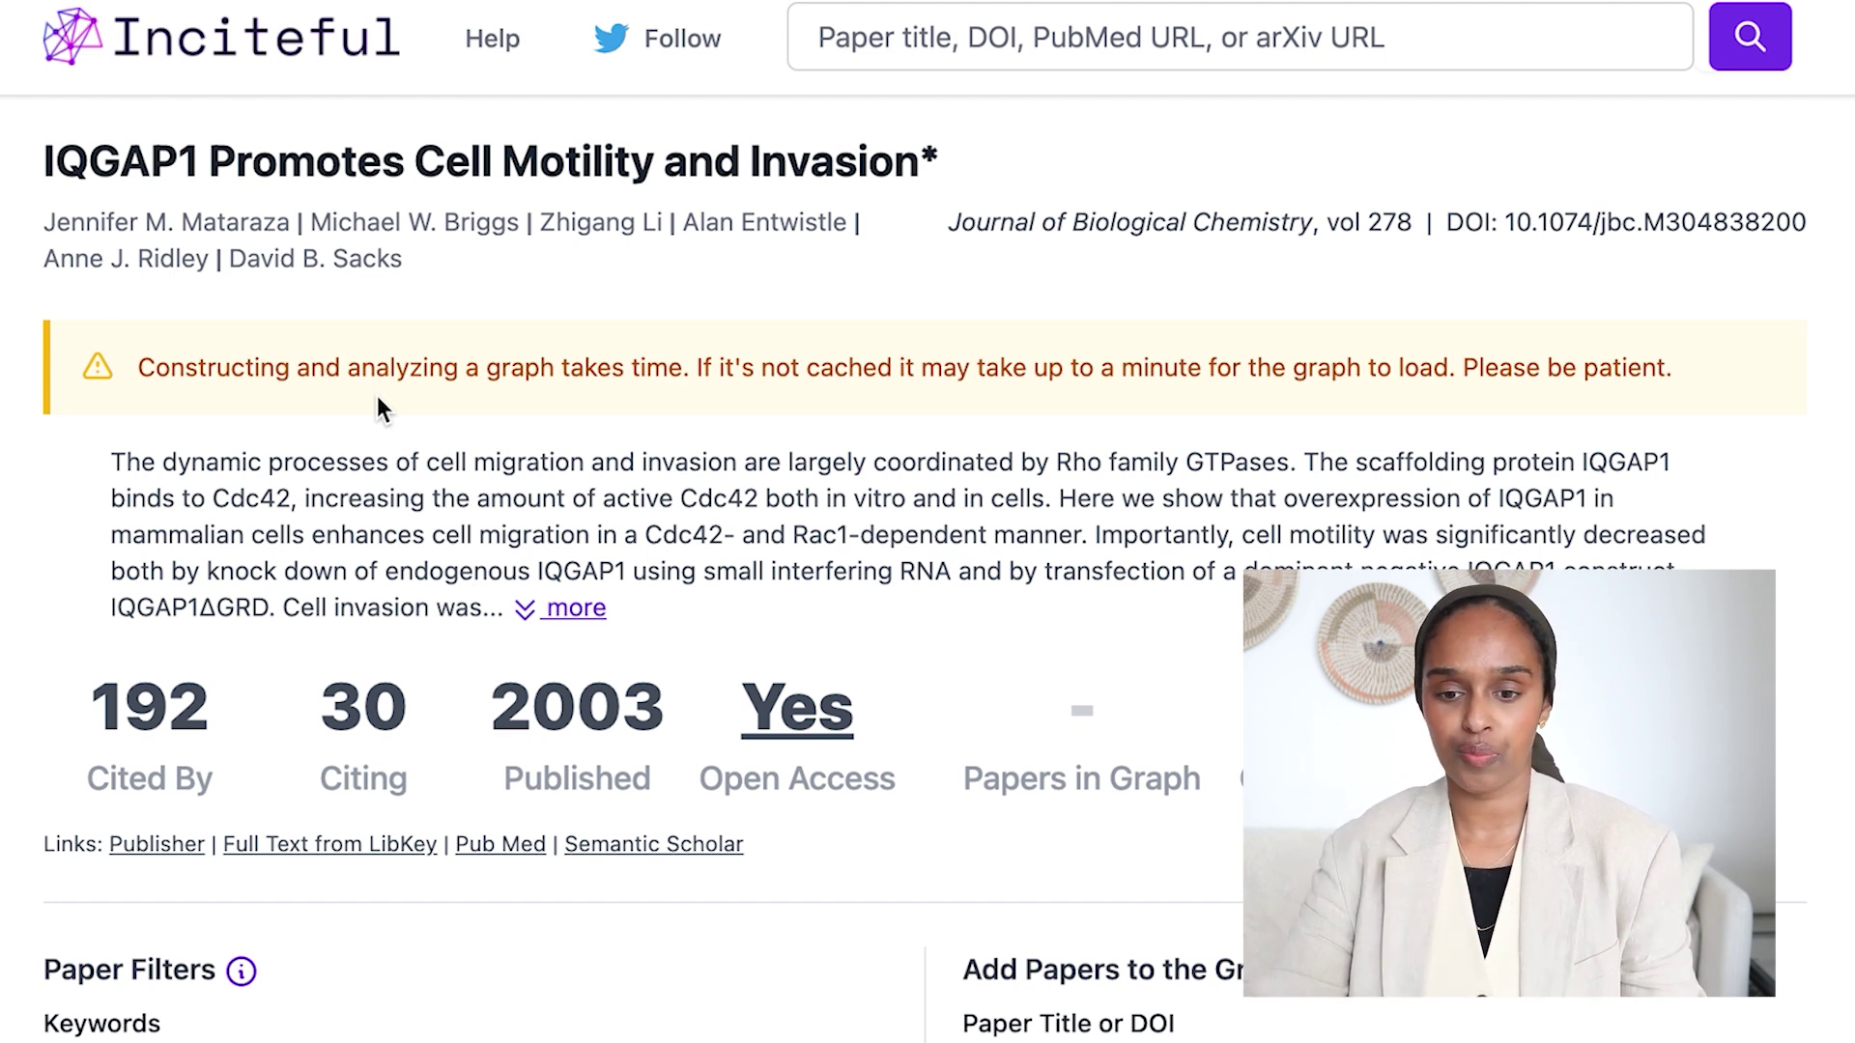
# Check the paper's Cited By figure and skip the site tour.
pyautogui.scroll(-5, 376, 396)
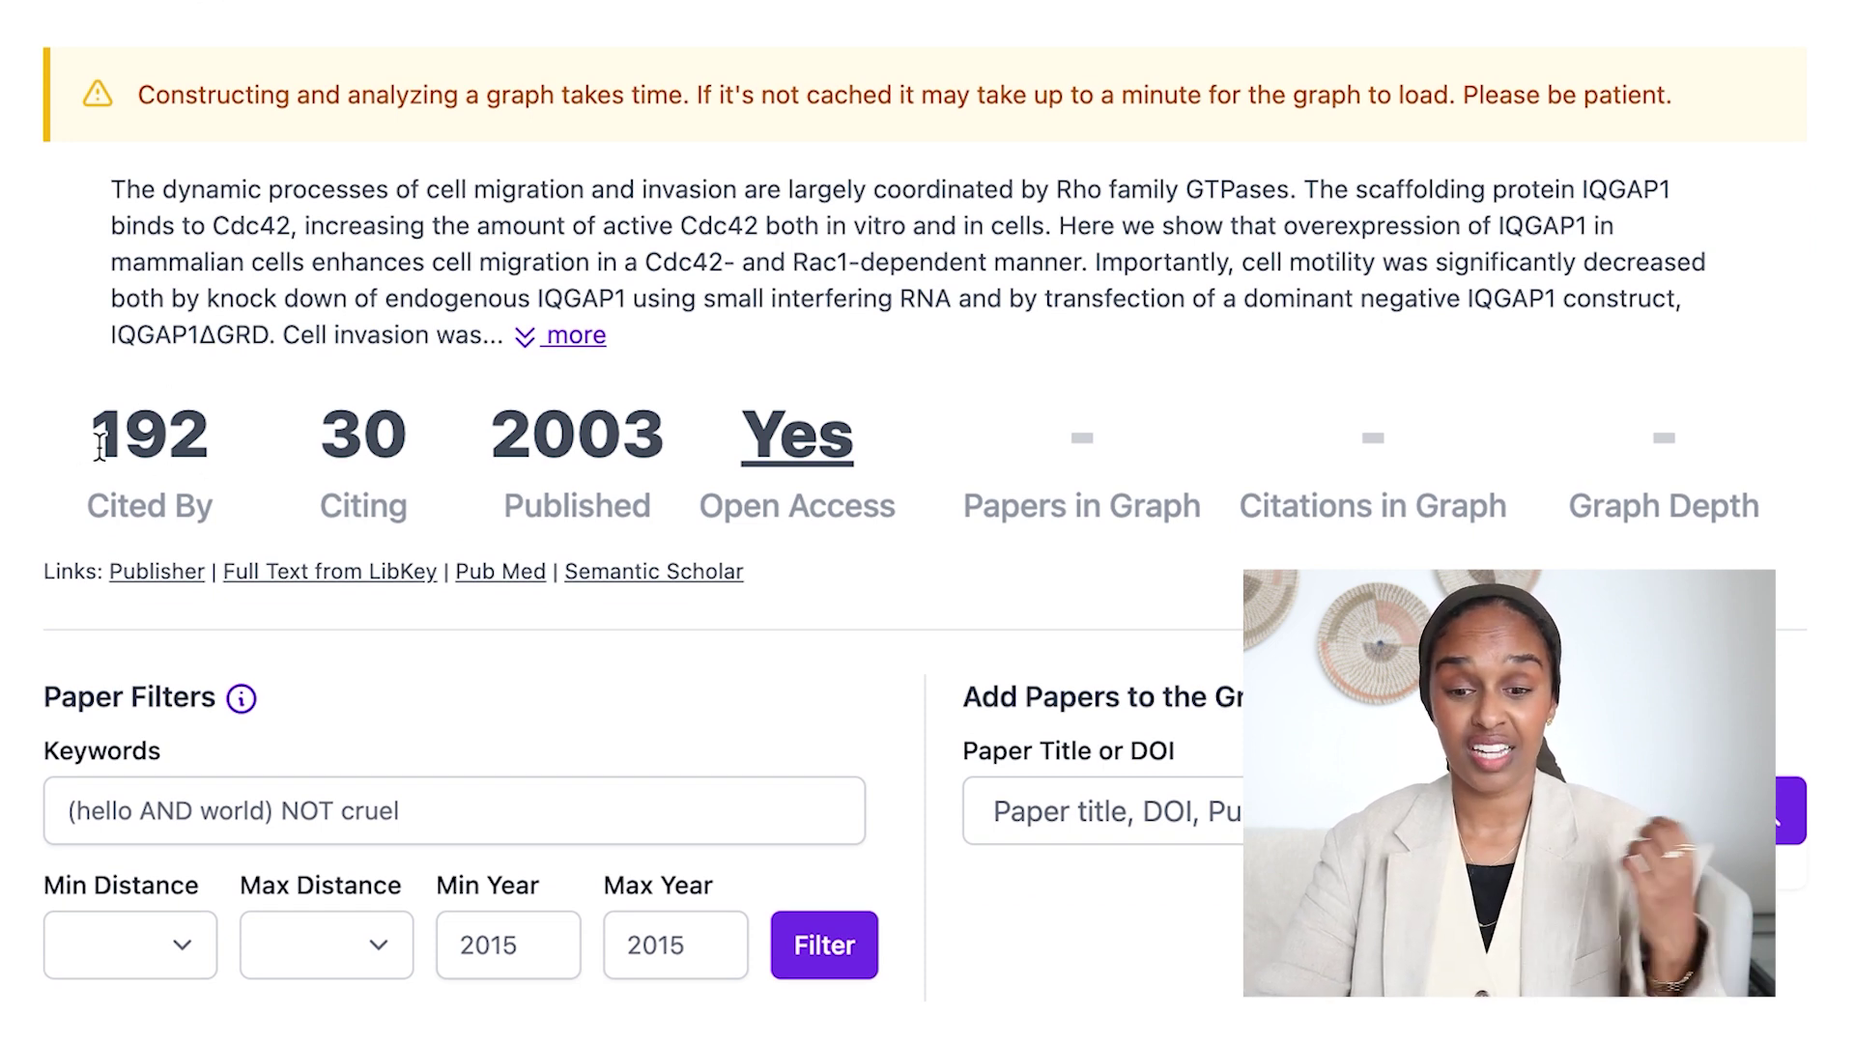
pyautogui.moveTo(100, 447); pyautogui.dragTo(202, 442)
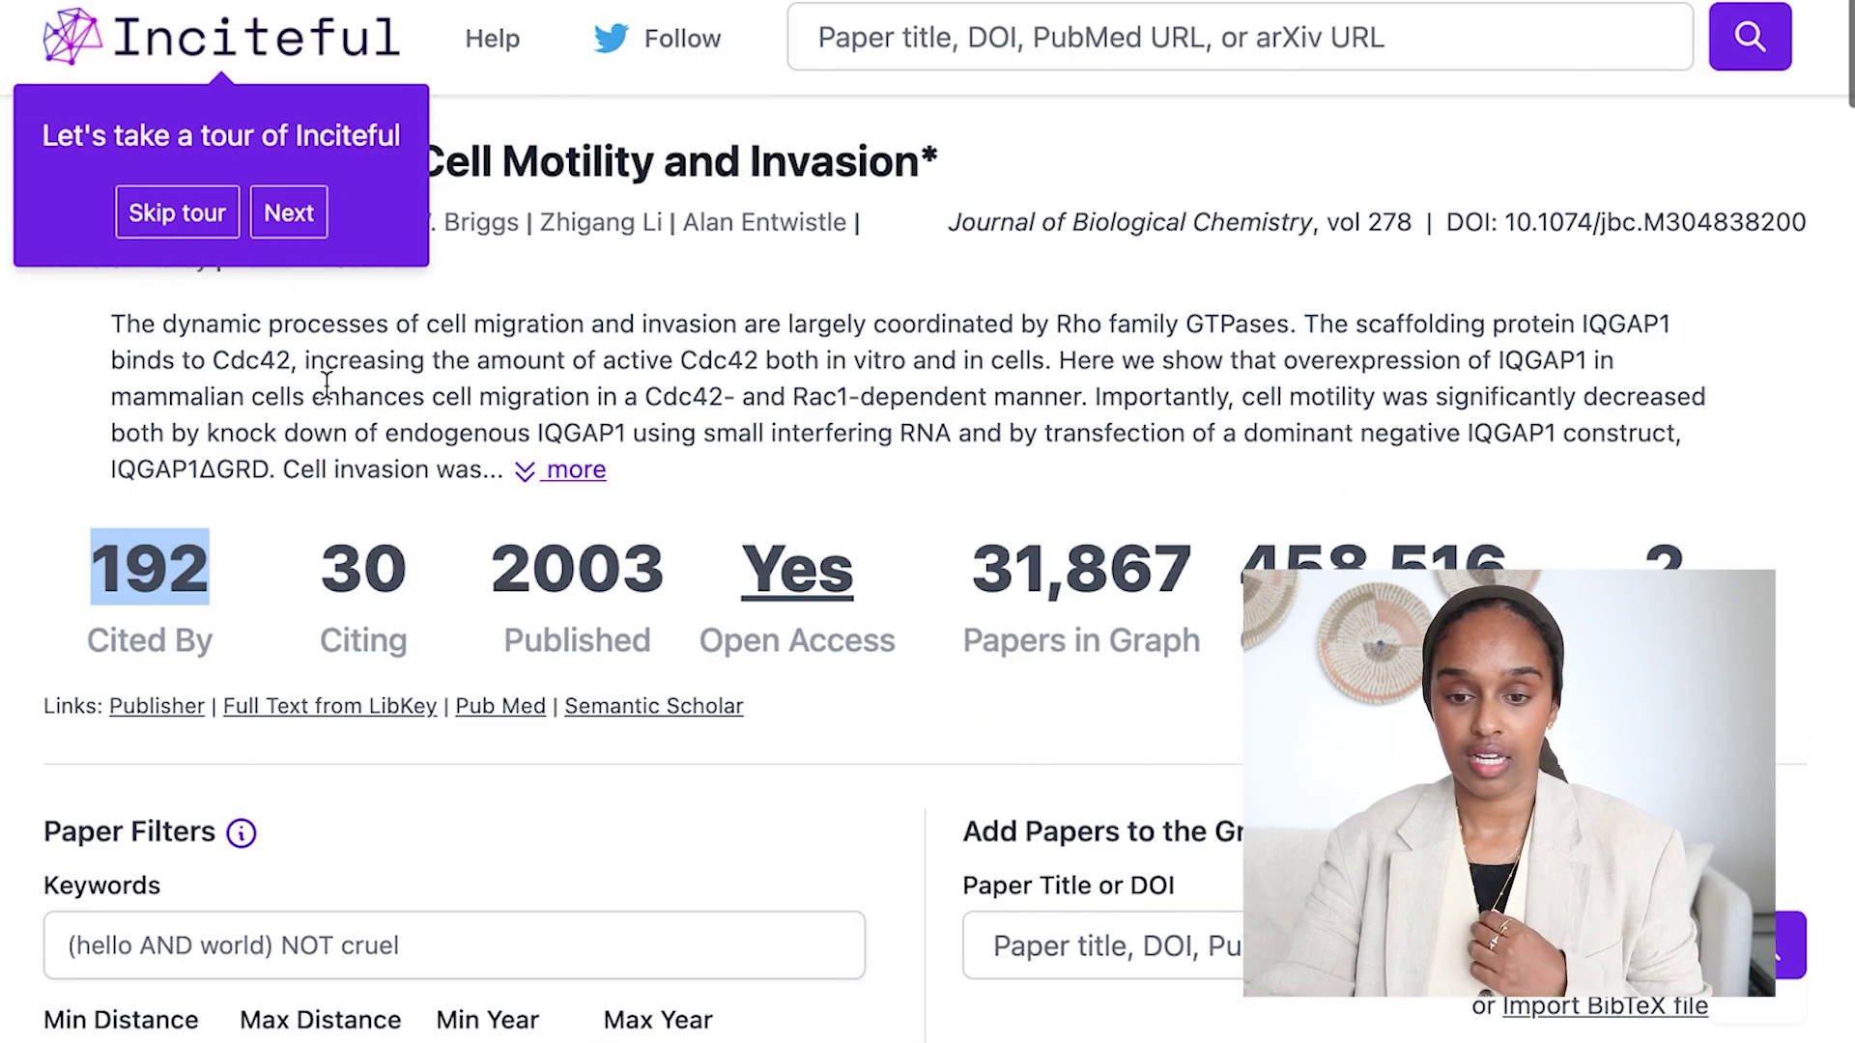
pyautogui.click(205, 213)
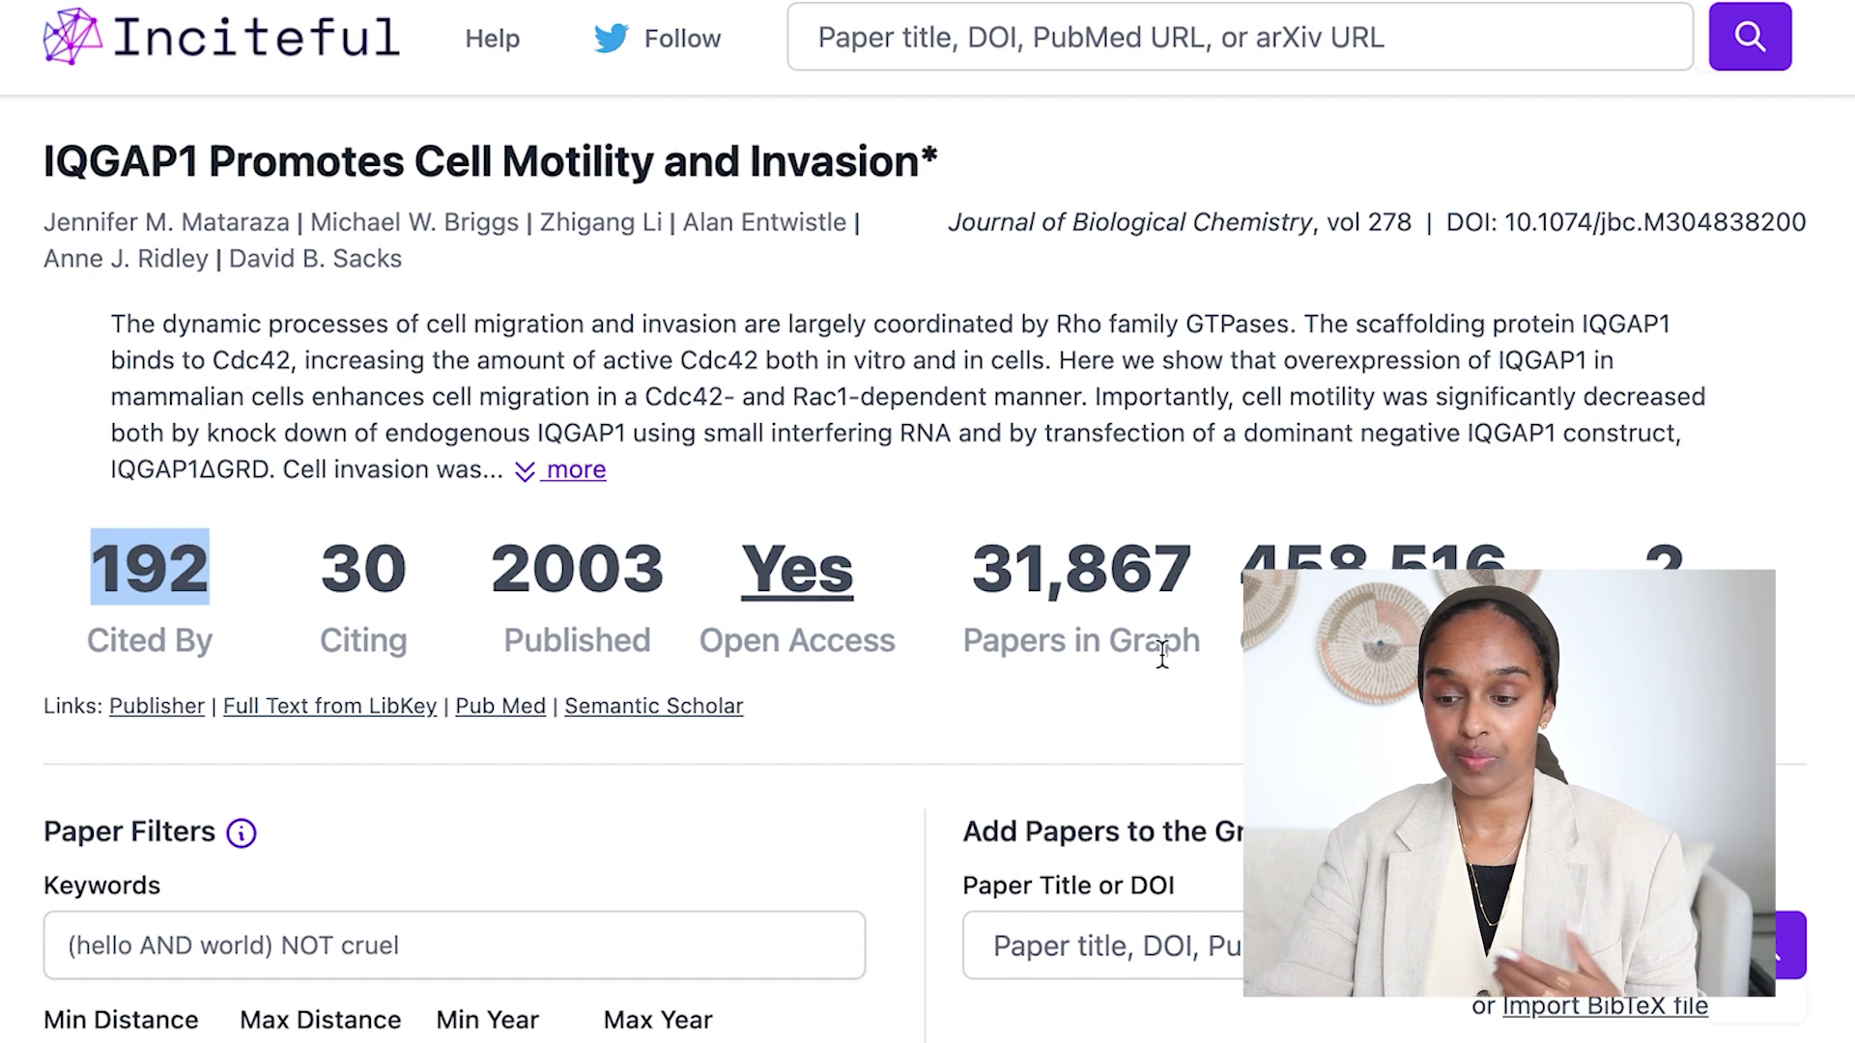
# Examine the paper network graph and the Similar Papers table with its citations, publication years and similarity scores.
pyautogui.scroll(-1, 1162, 654)
pyautogui.scroll(-10, 763, 619)
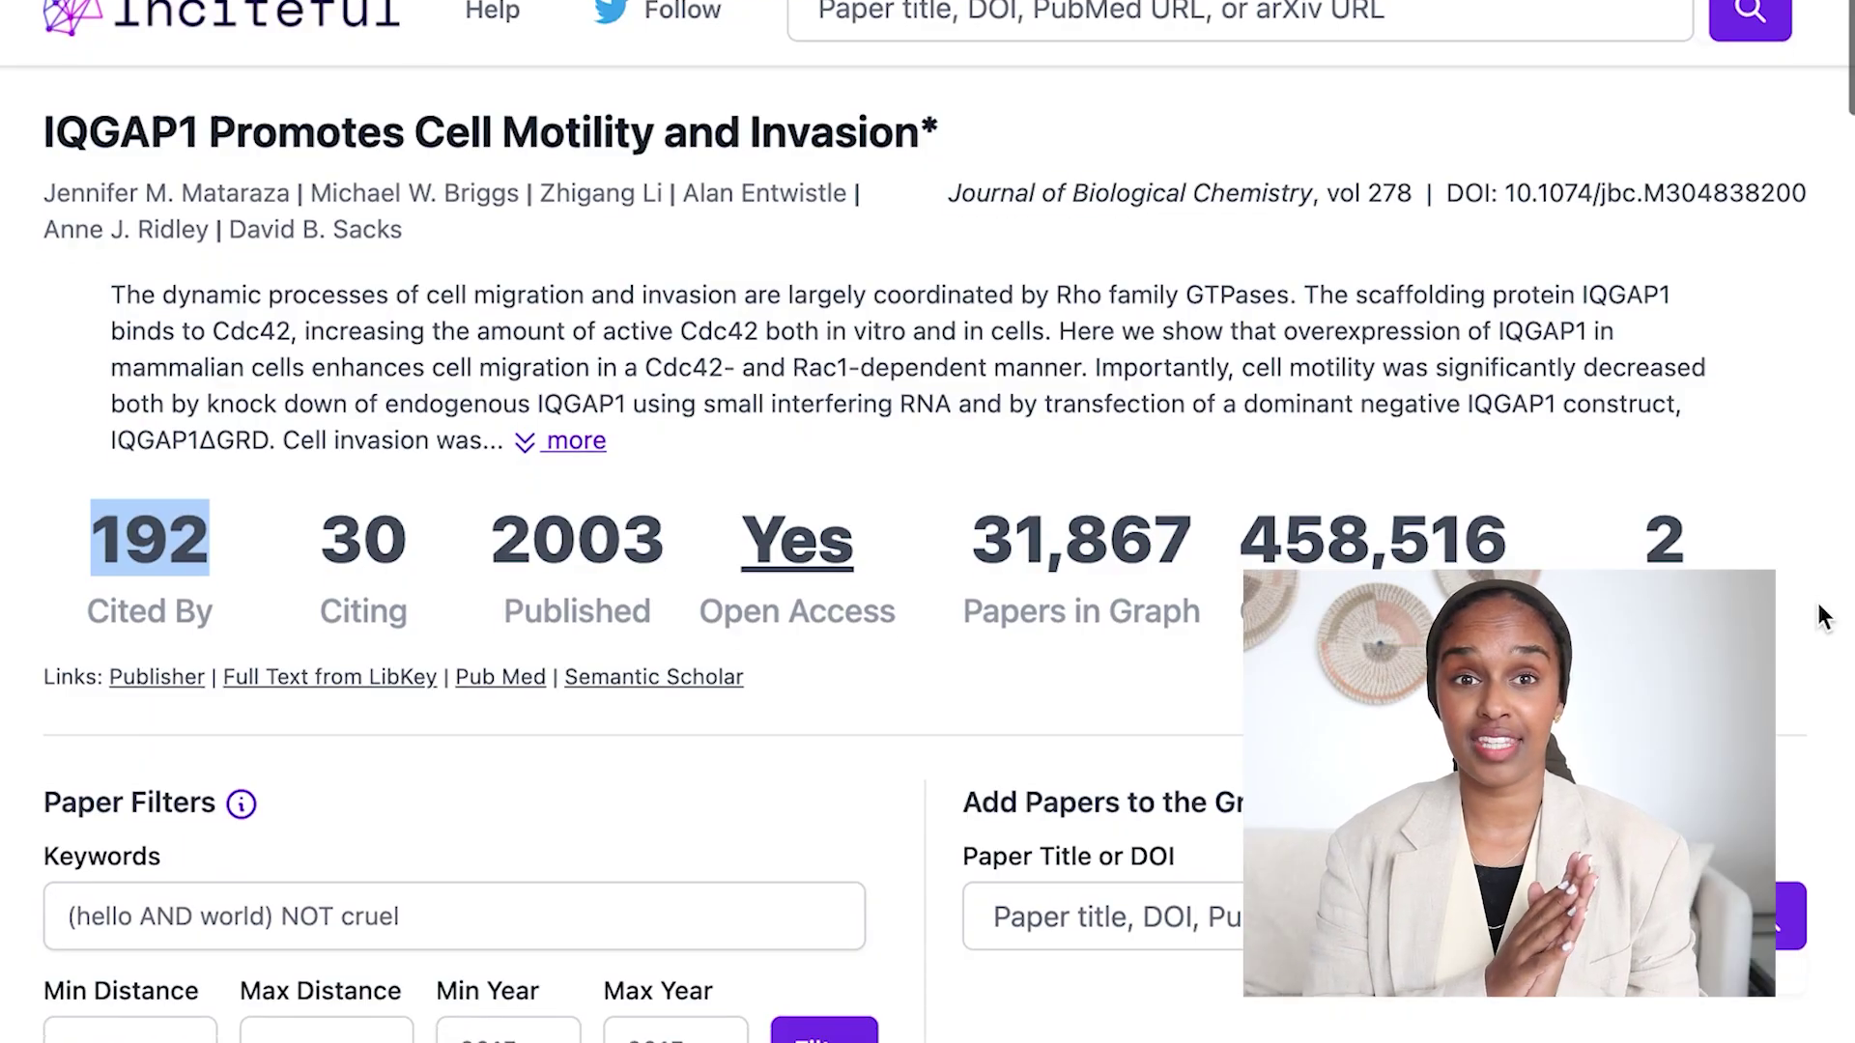
pyautogui.scroll(-10, 1821, 615)
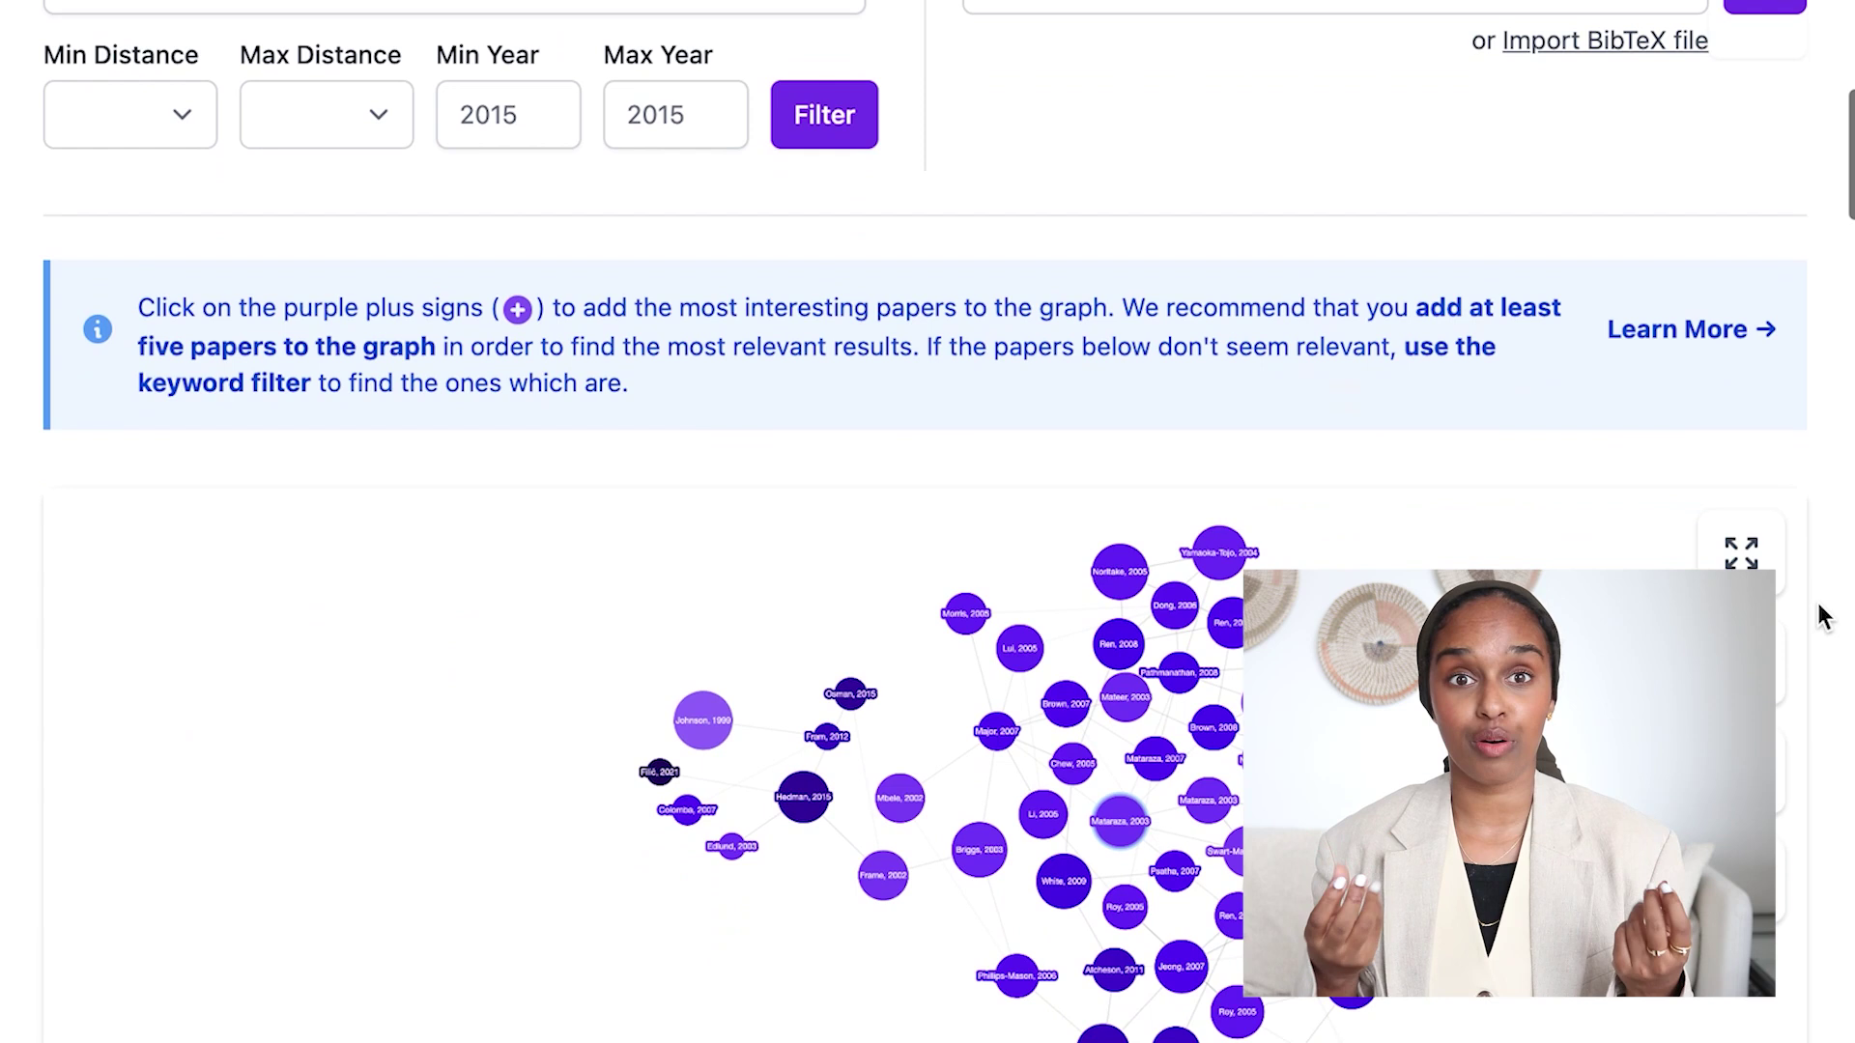
pyautogui.scroll(-8, 1821, 614)
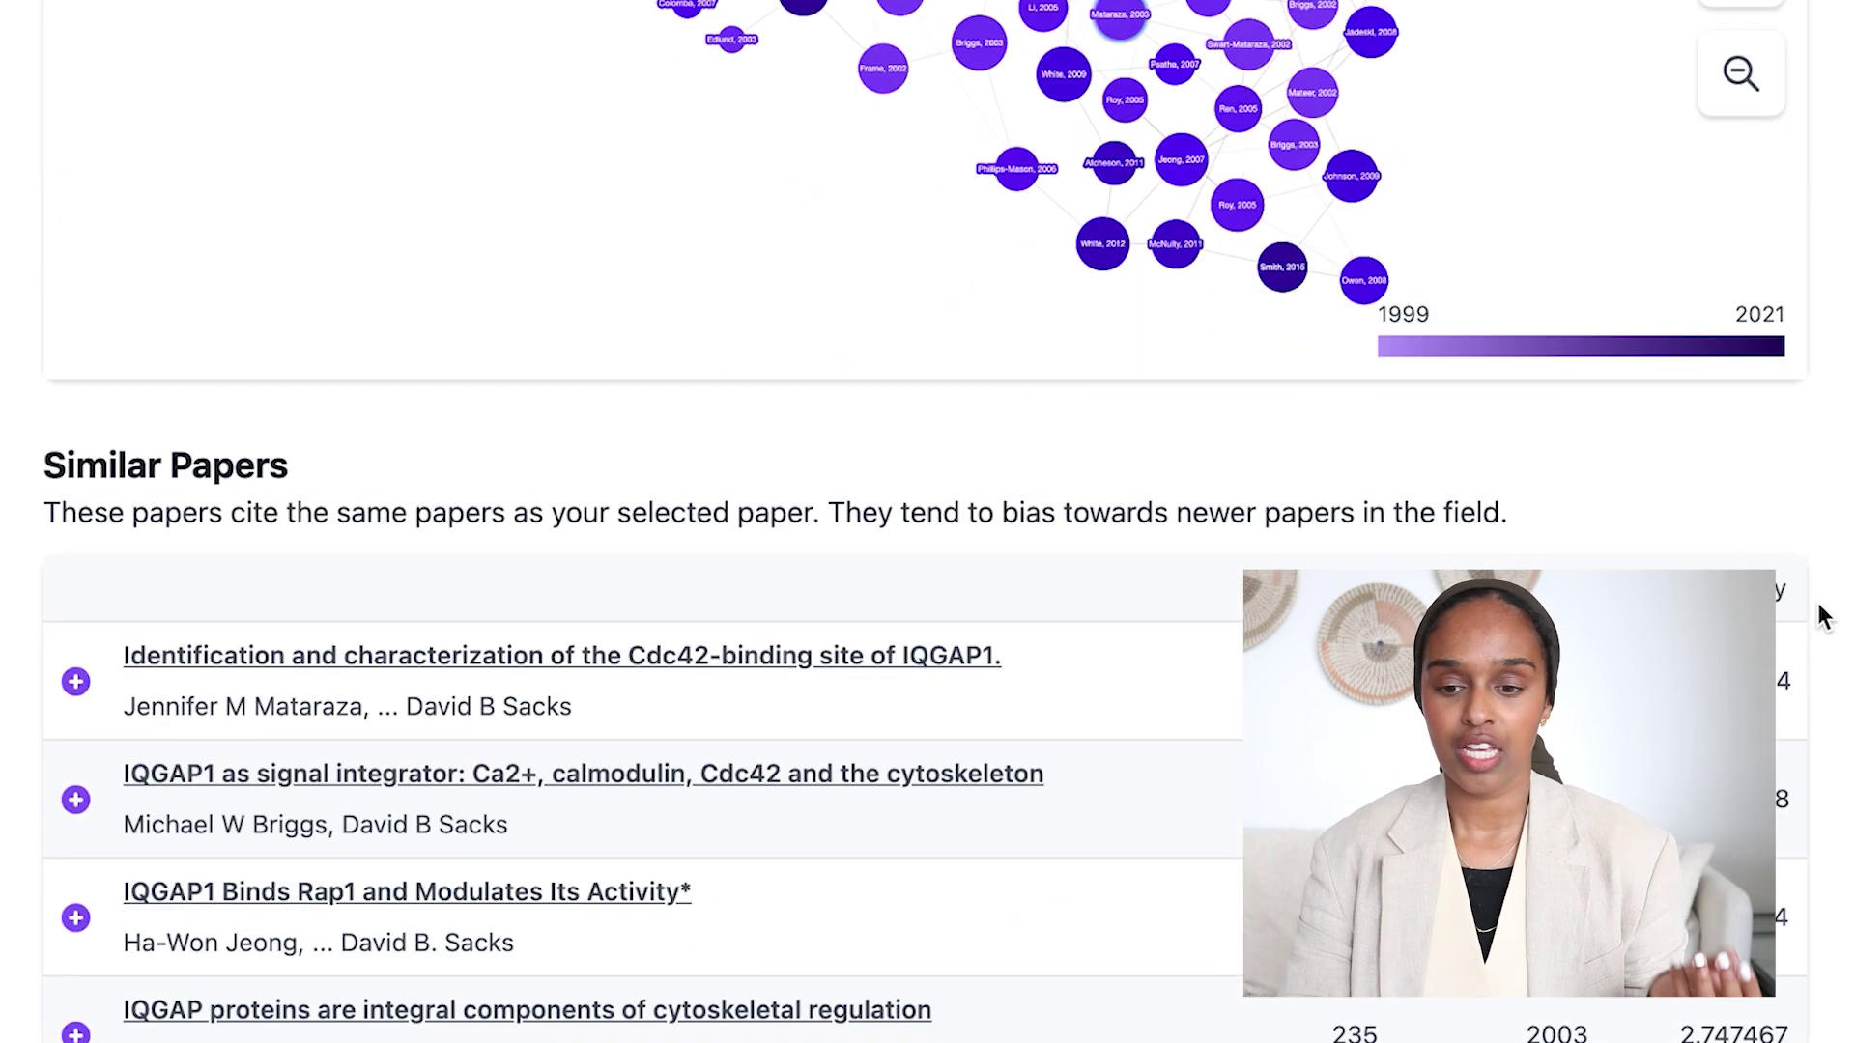
pyautogui.scroll(-2, 1820, 617)
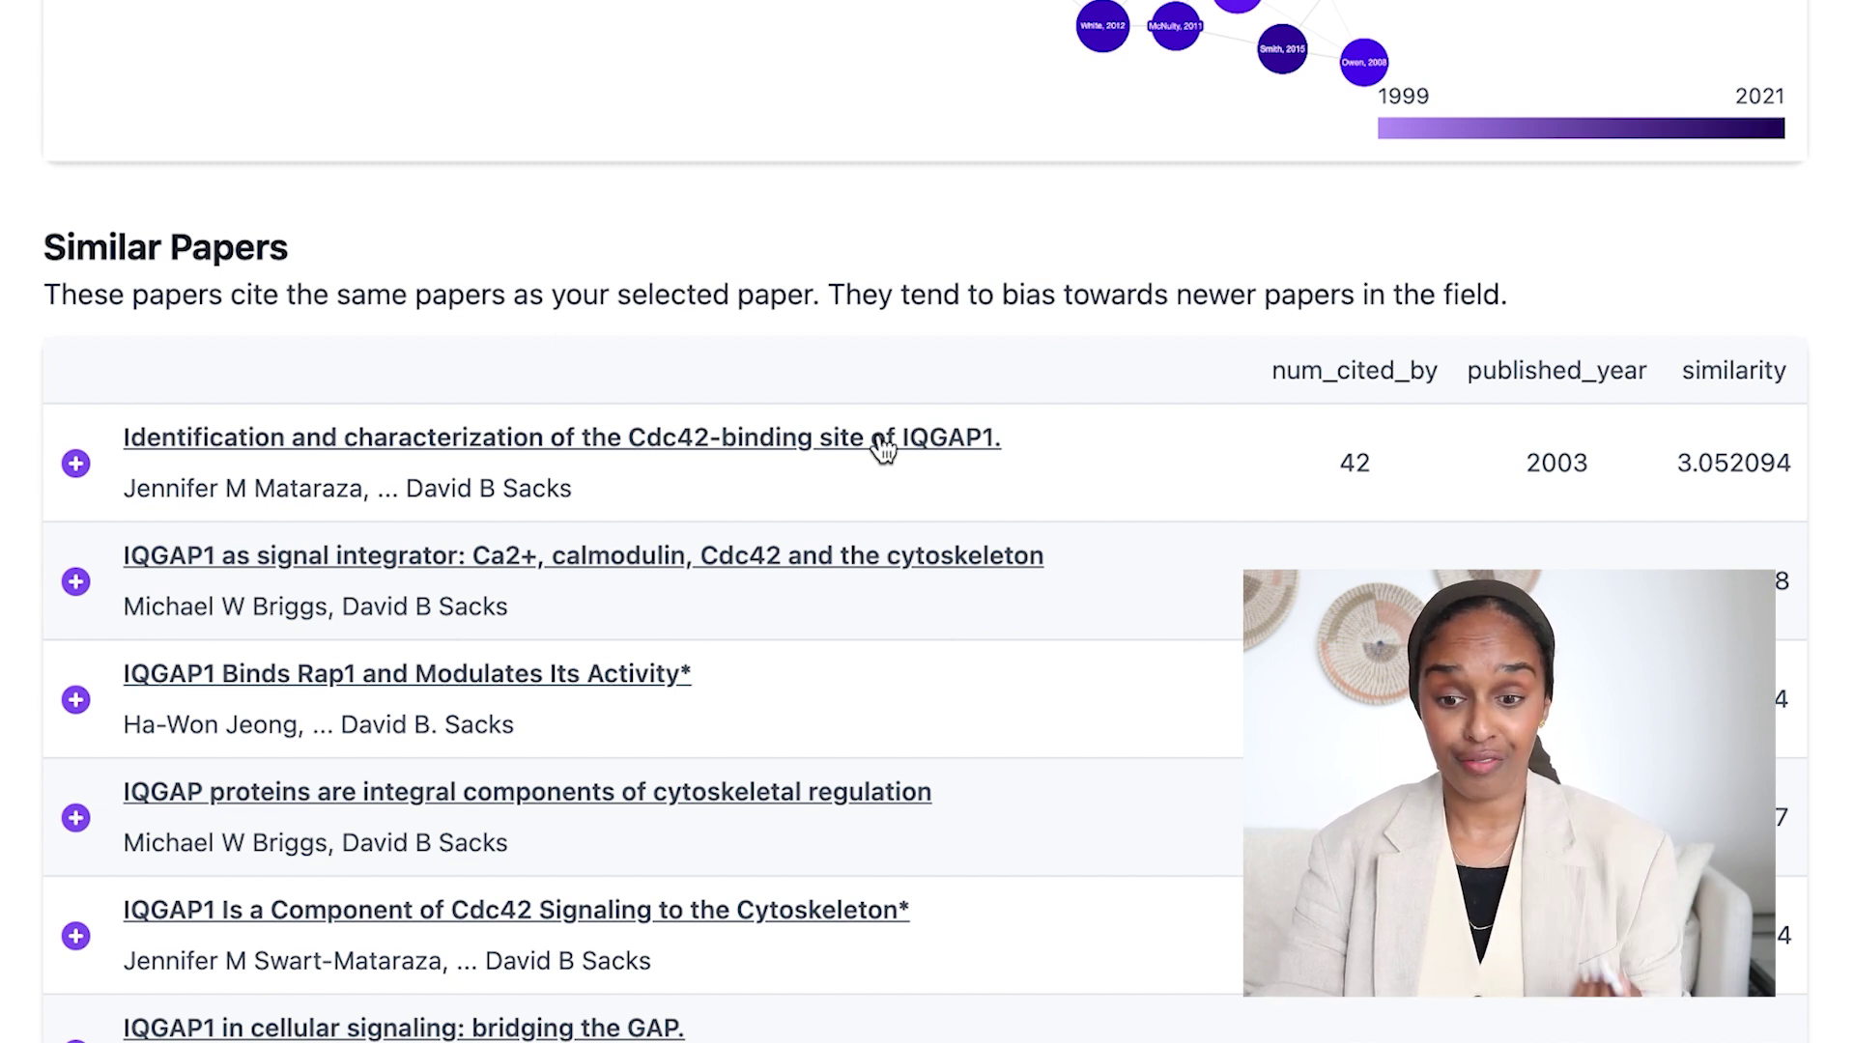
pyautogui.scroll(-2, 1028, 582)
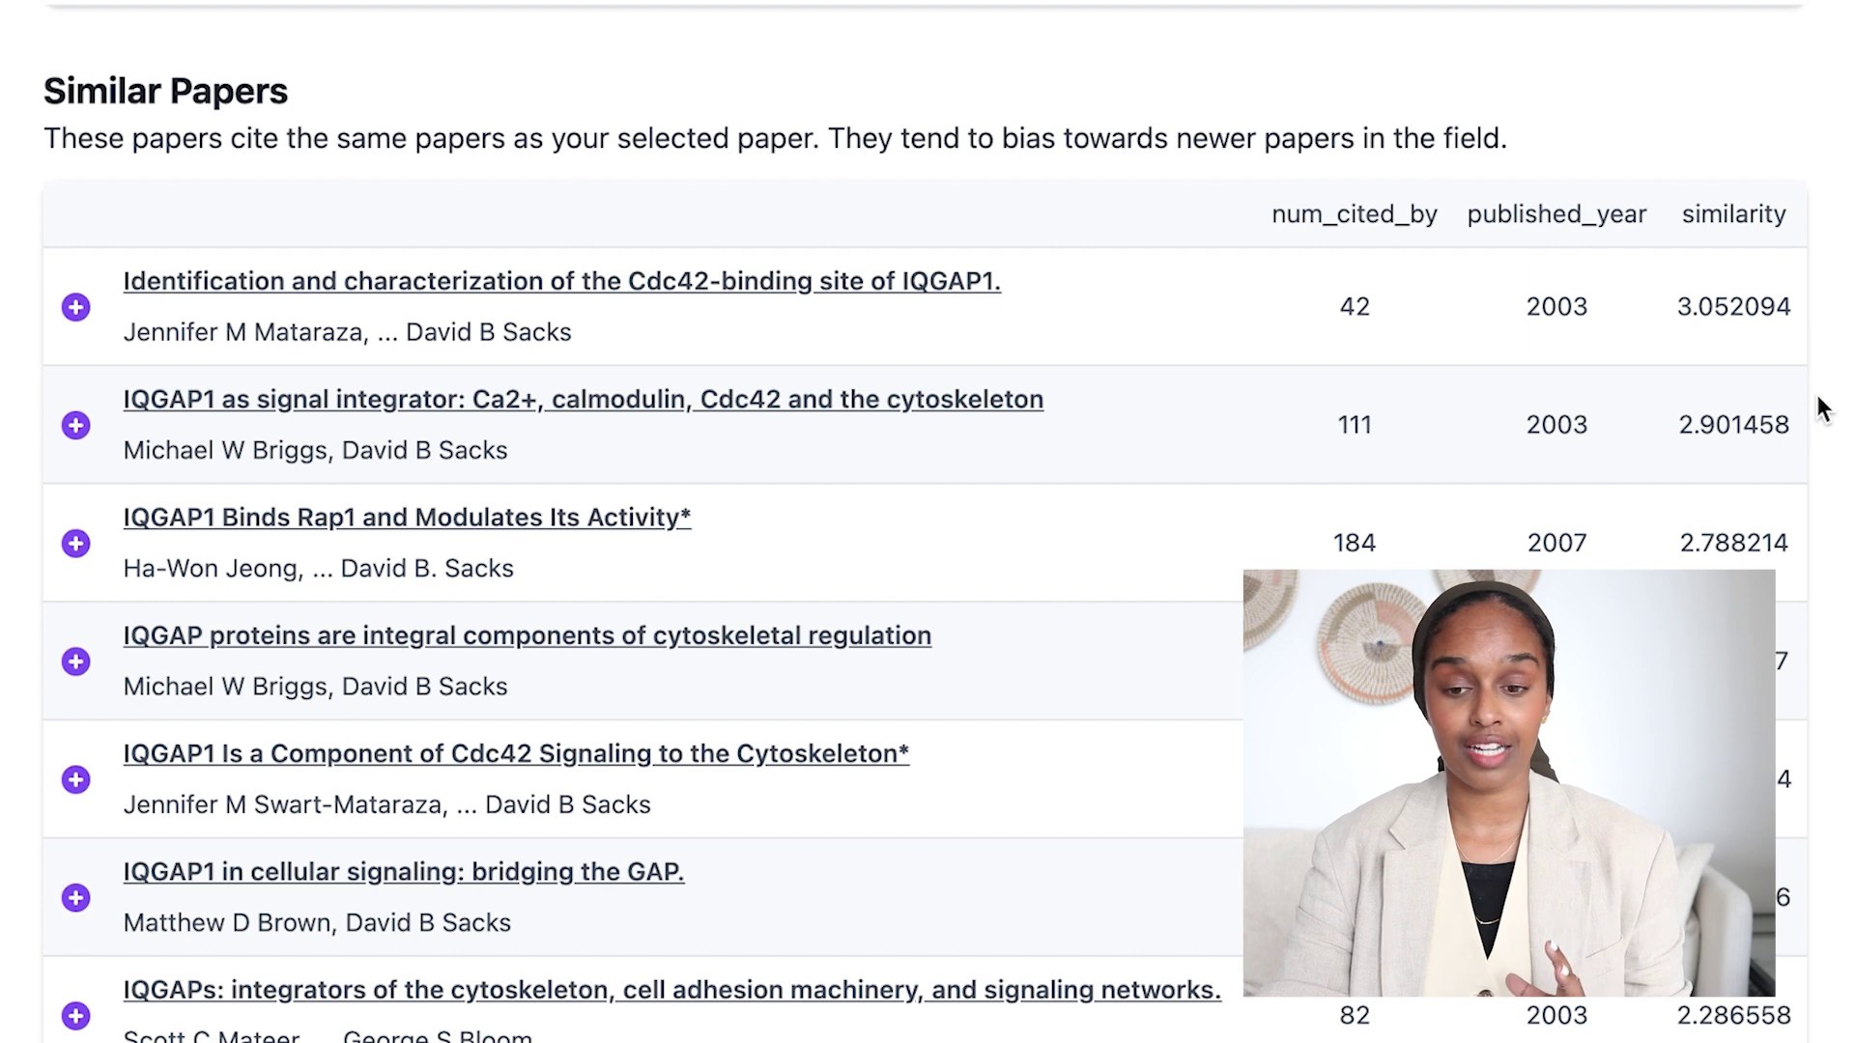
pyautogui.scroll(-7, 1831, 336)
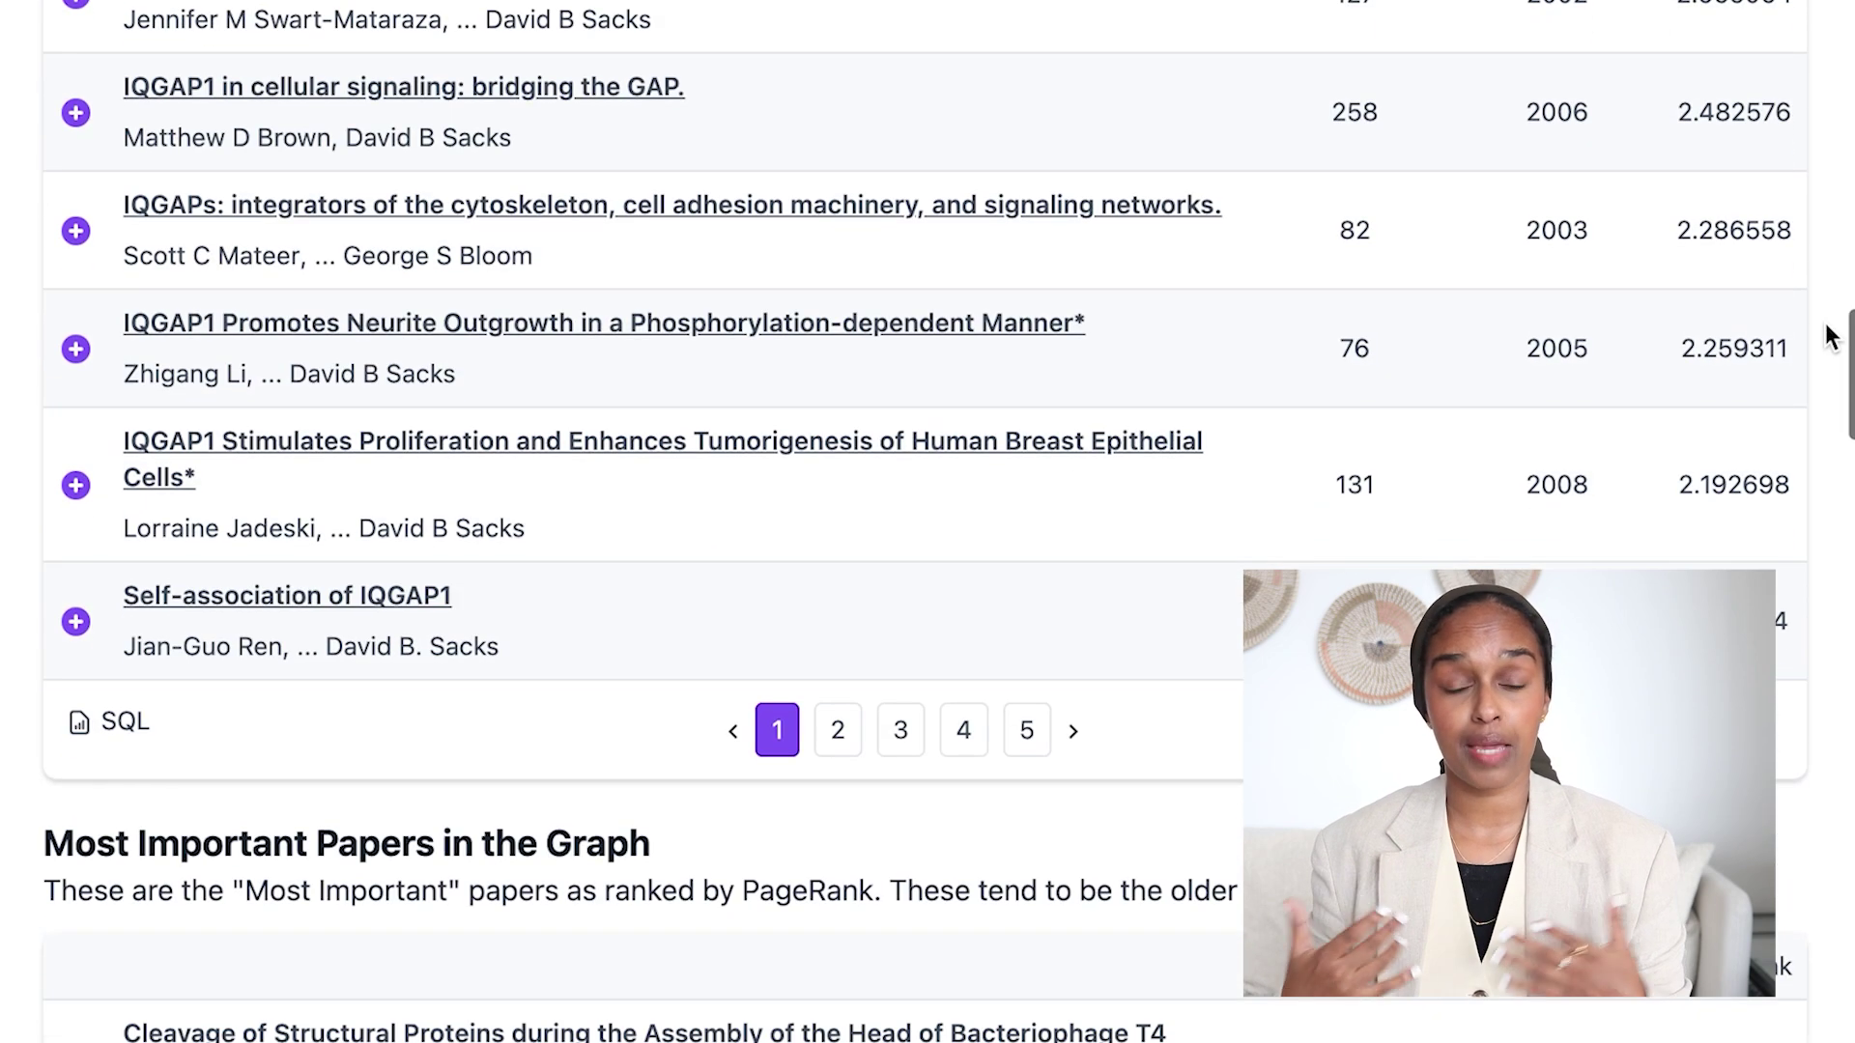
# Examine the Most Important Papers in the Graph table, paying attention to the publication years.
pyautogui.scroll(-6, 1830, 301)
pyautogui.scroll(-2, 1826, 306)
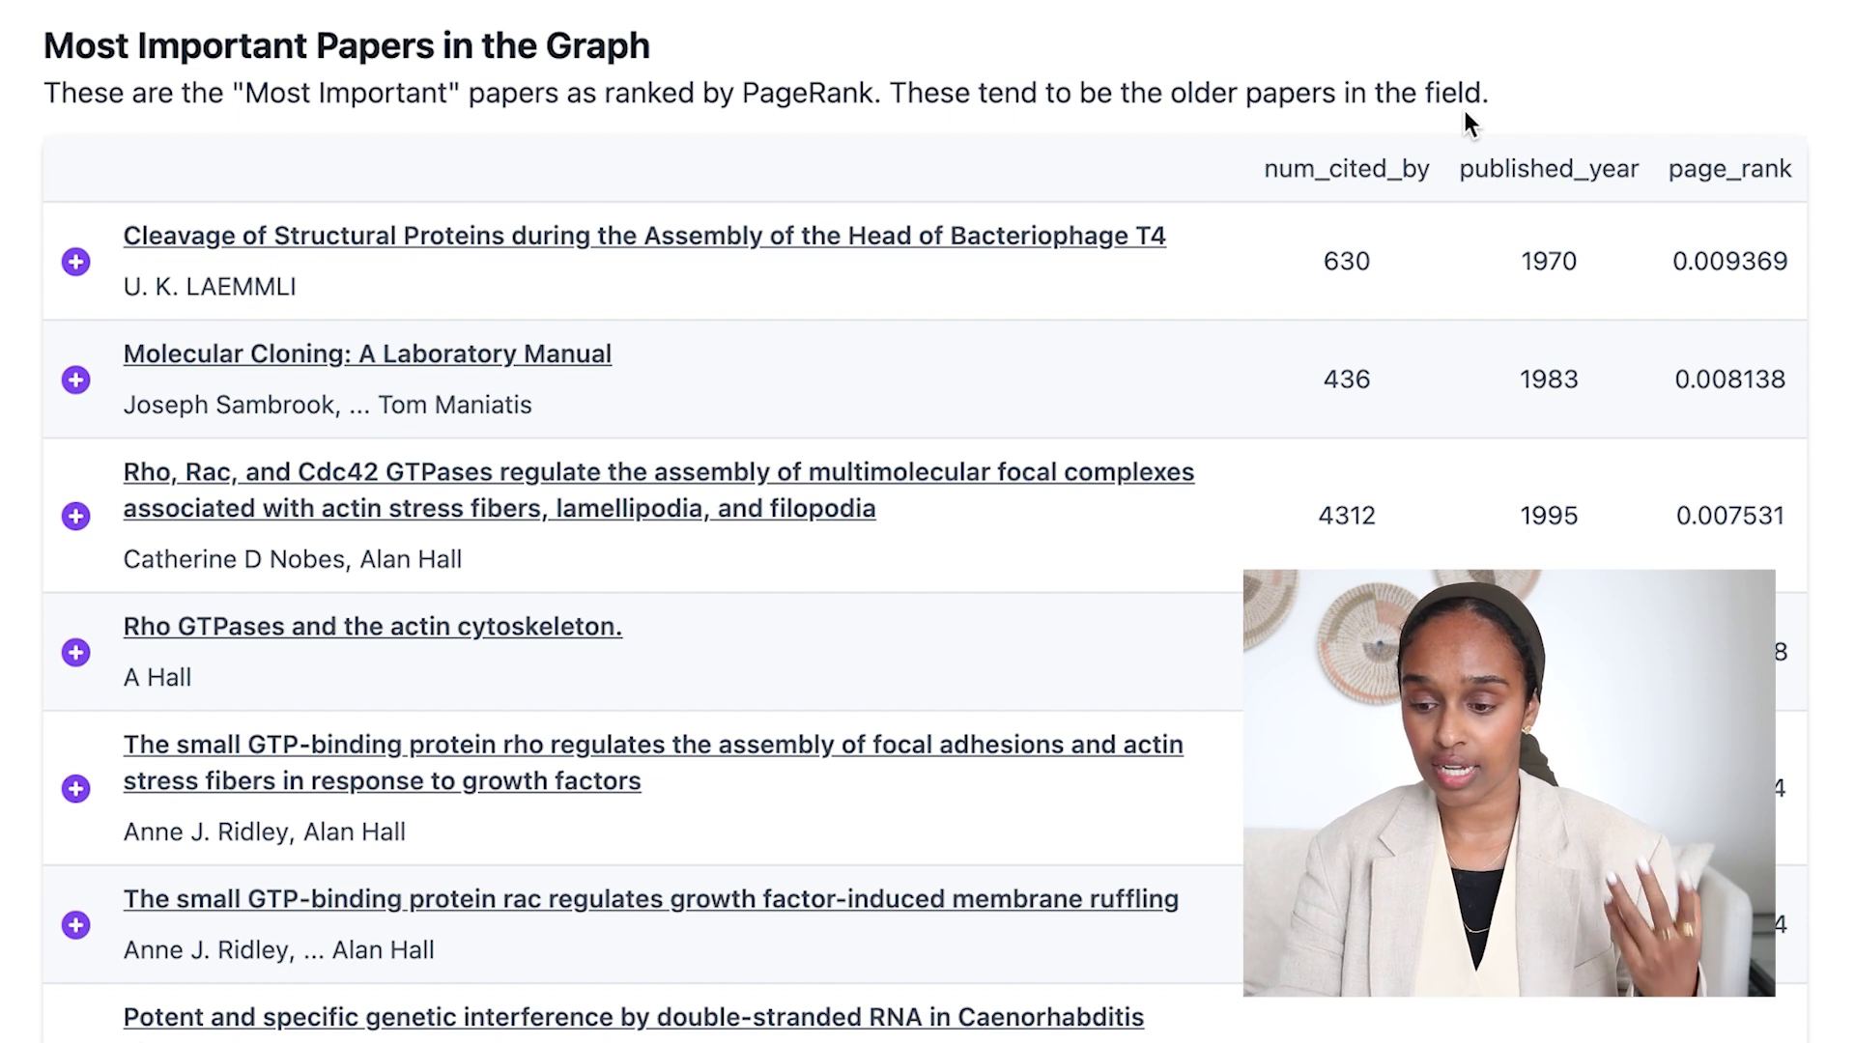
pyautogui.doubleClick(1555, 258)
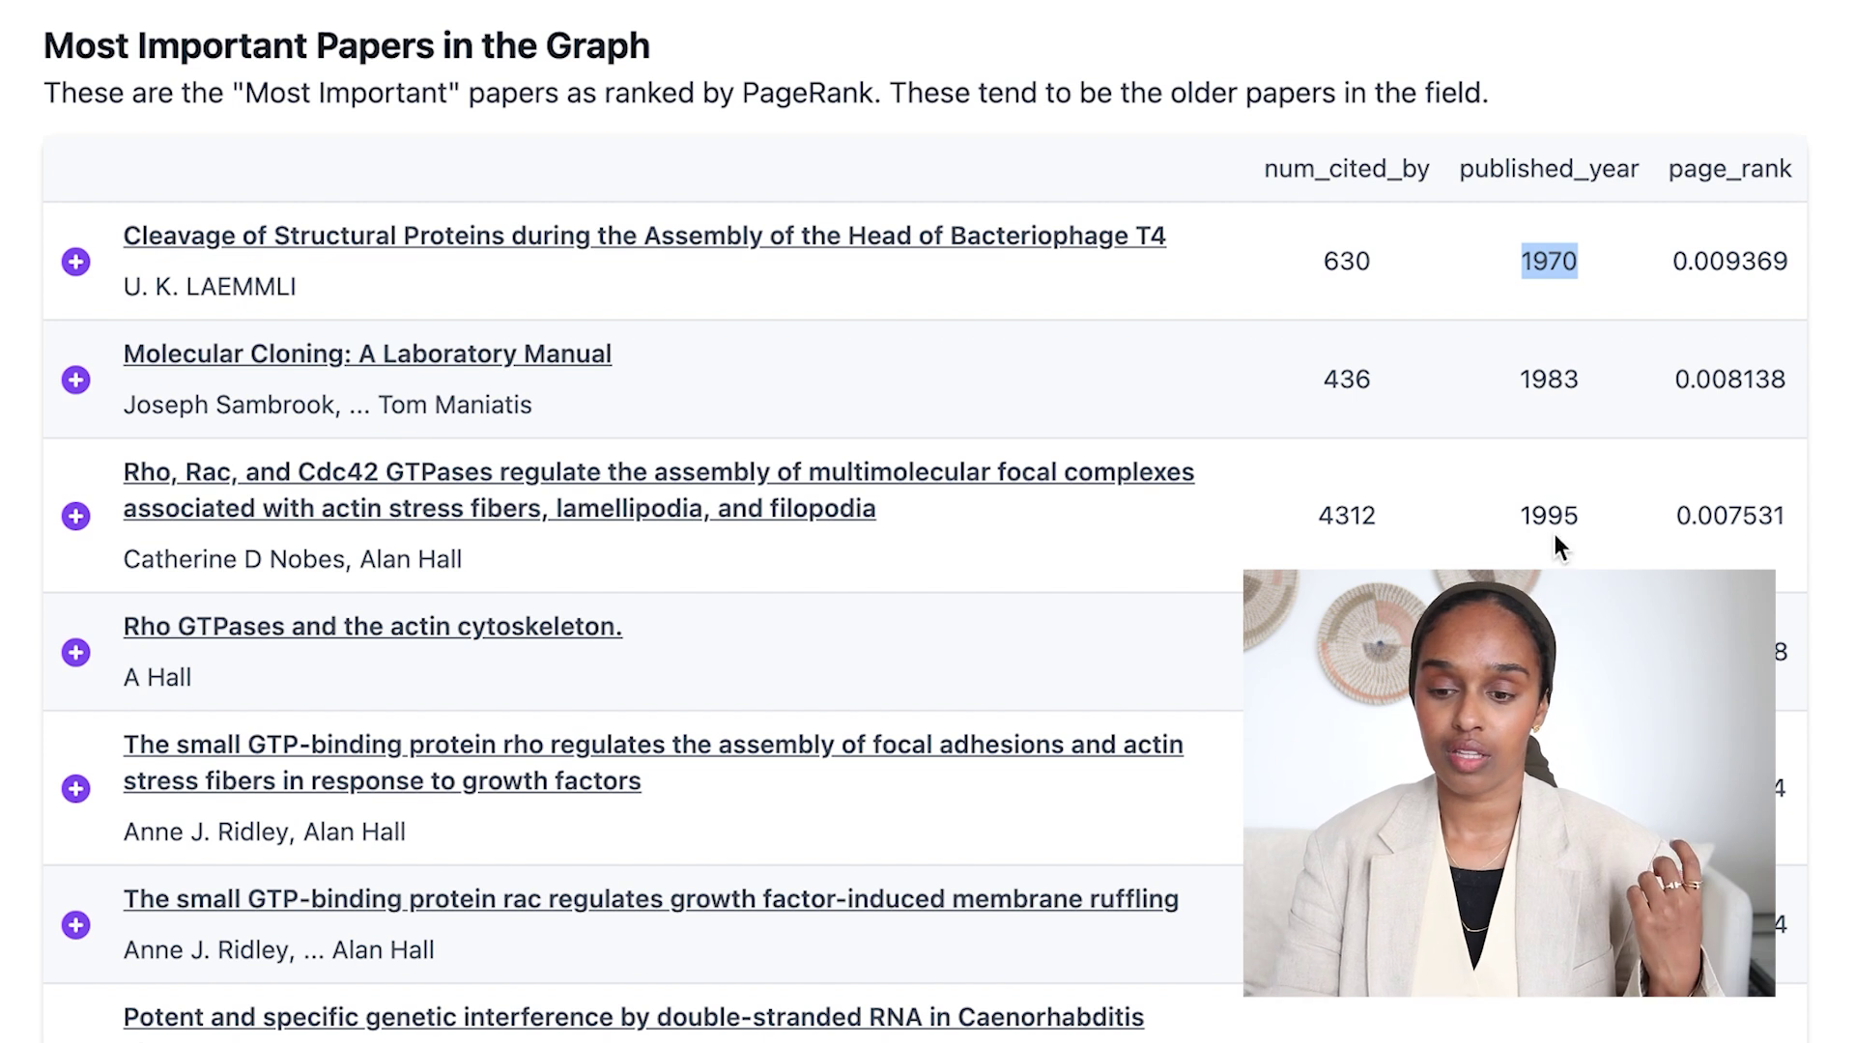
pyautogui.scroll(-7, 1555, 537)
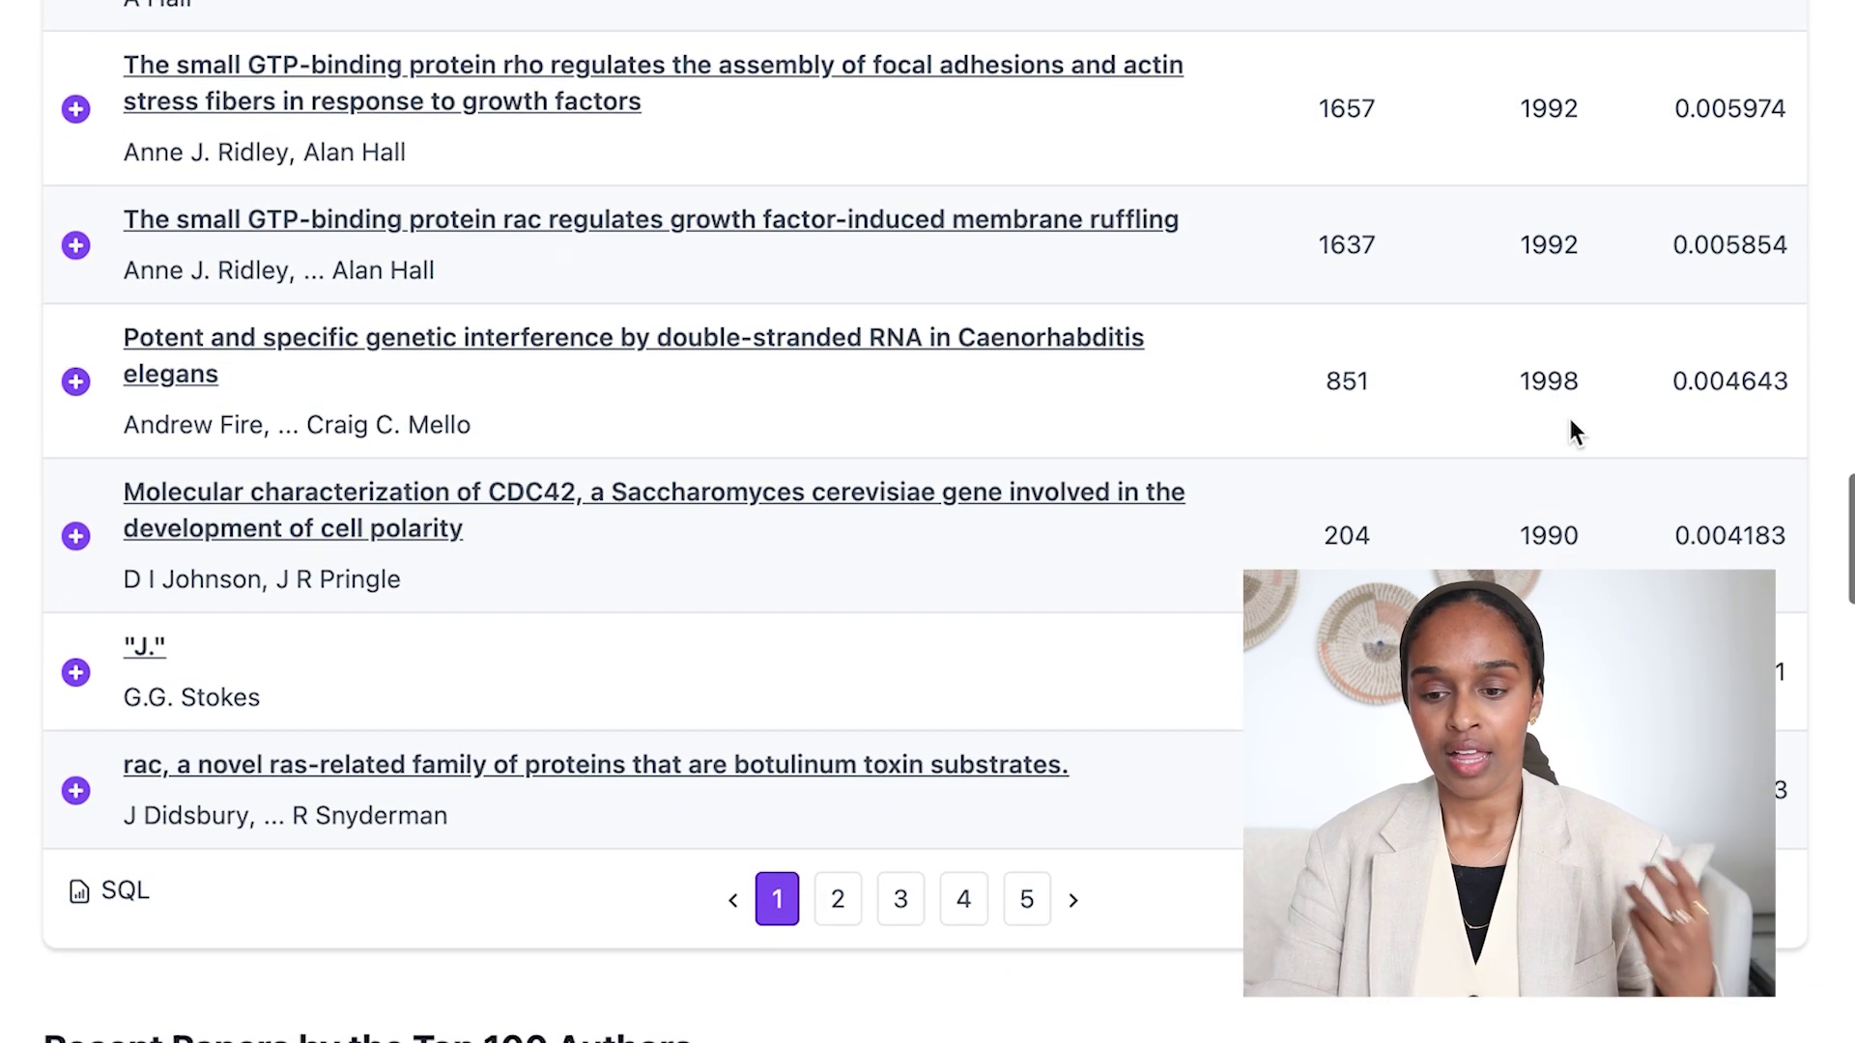
# Examine the Recent Papers by the Top 100 Authors table, including publication years and citation counts.
pyautogui.scroll(-3, 1569, 421)
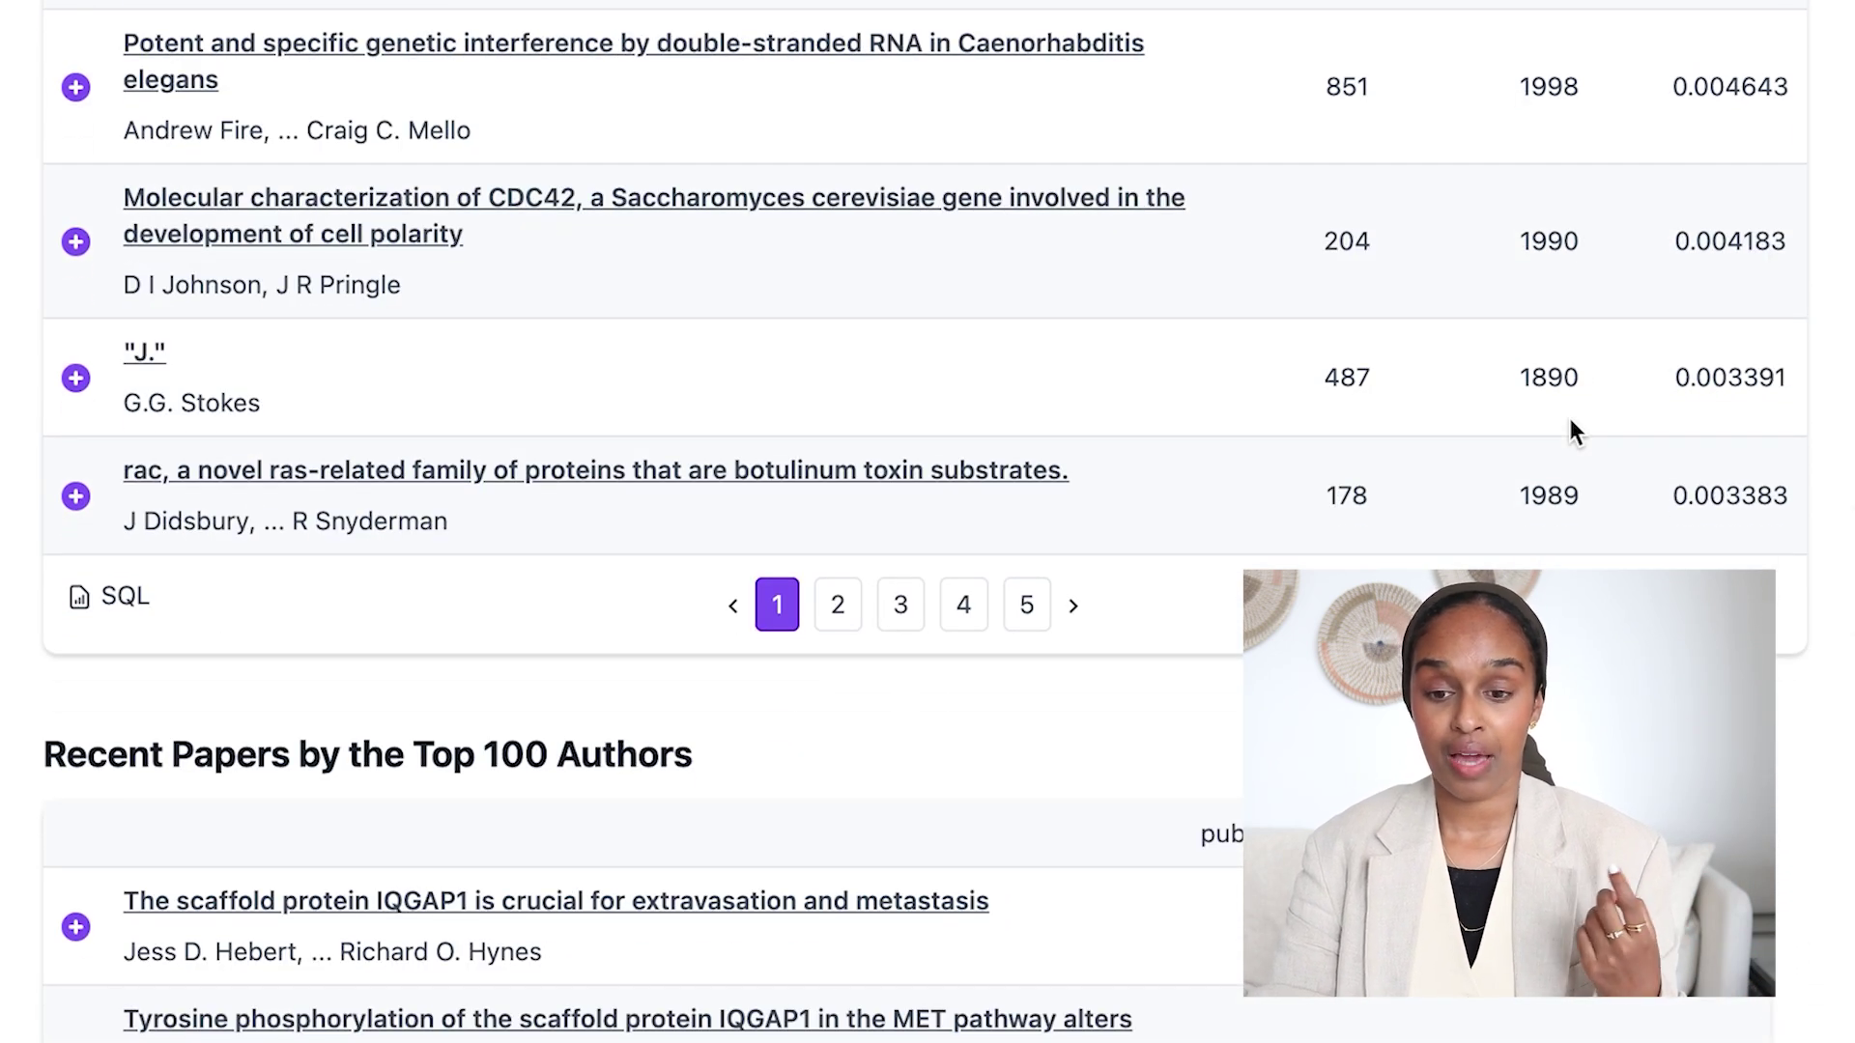
pyautogui.scroll(-4, 1568, 420)
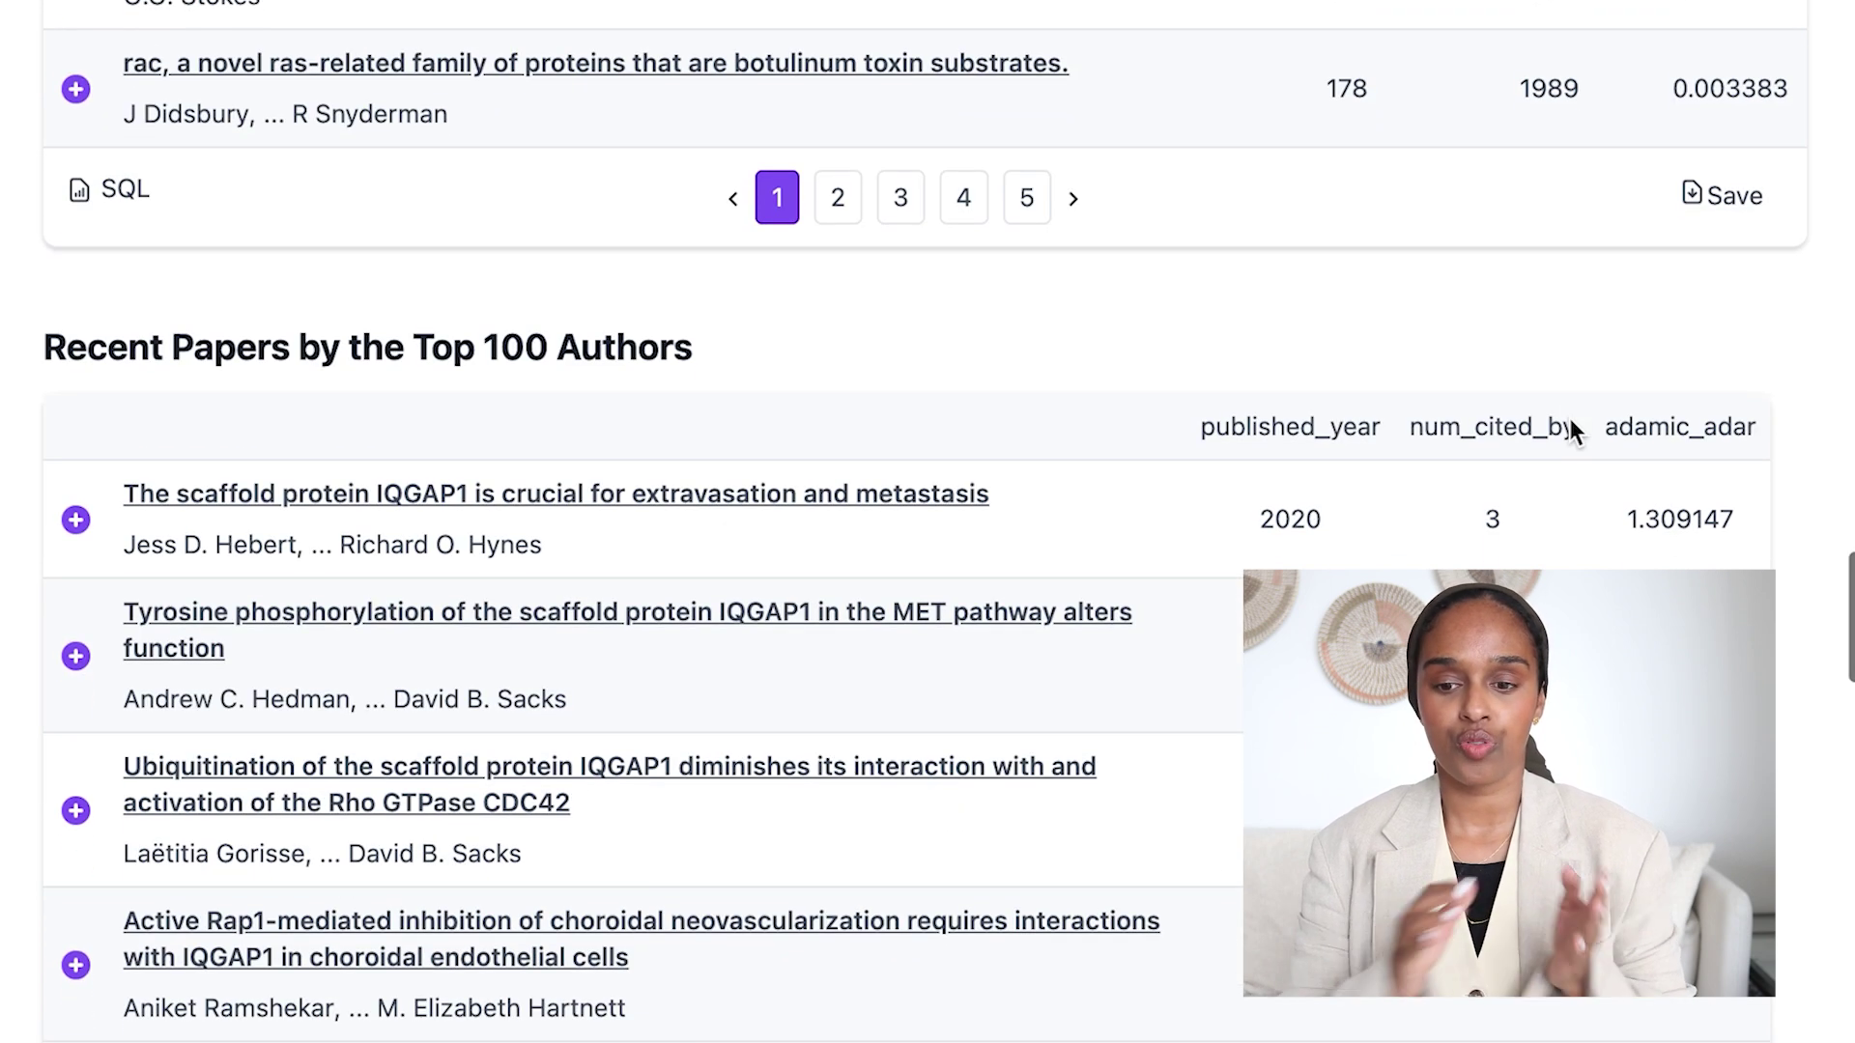
pyautogui.scroll(-2, 1812, 473)
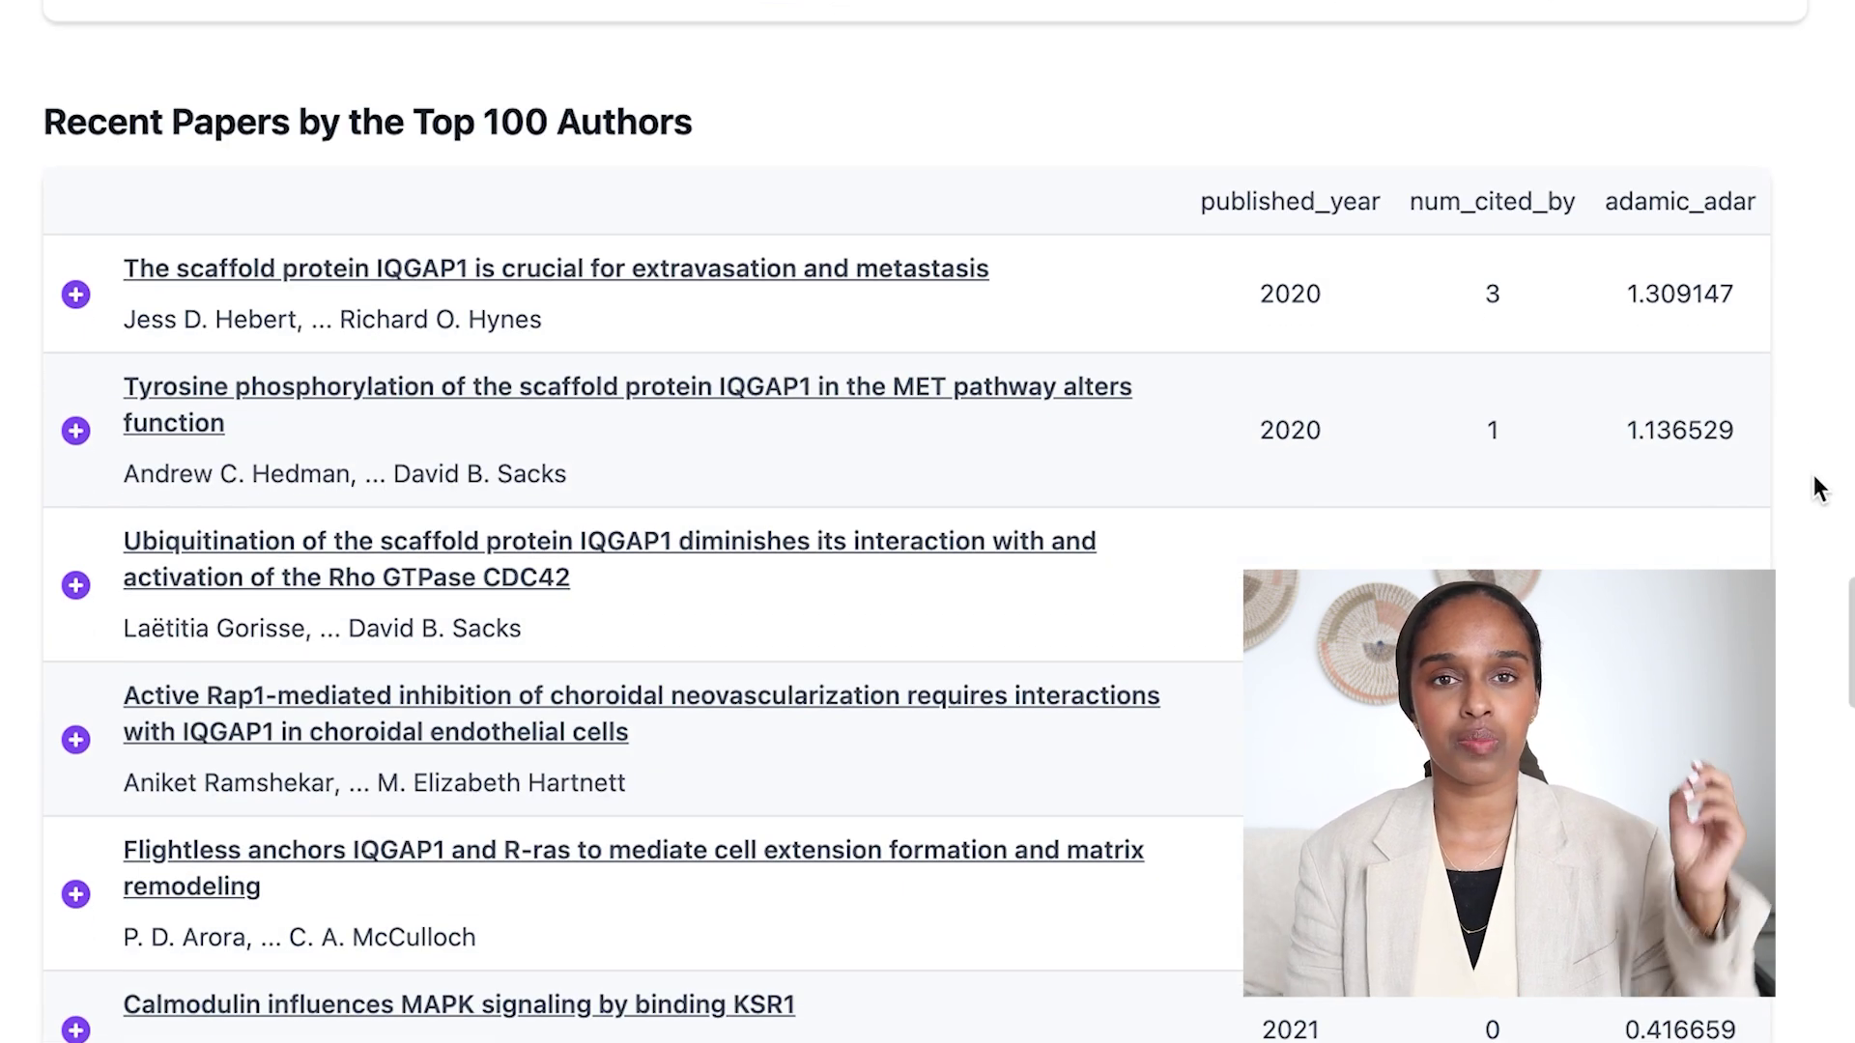
pyautogui.scroll(-1, 1816, 404)
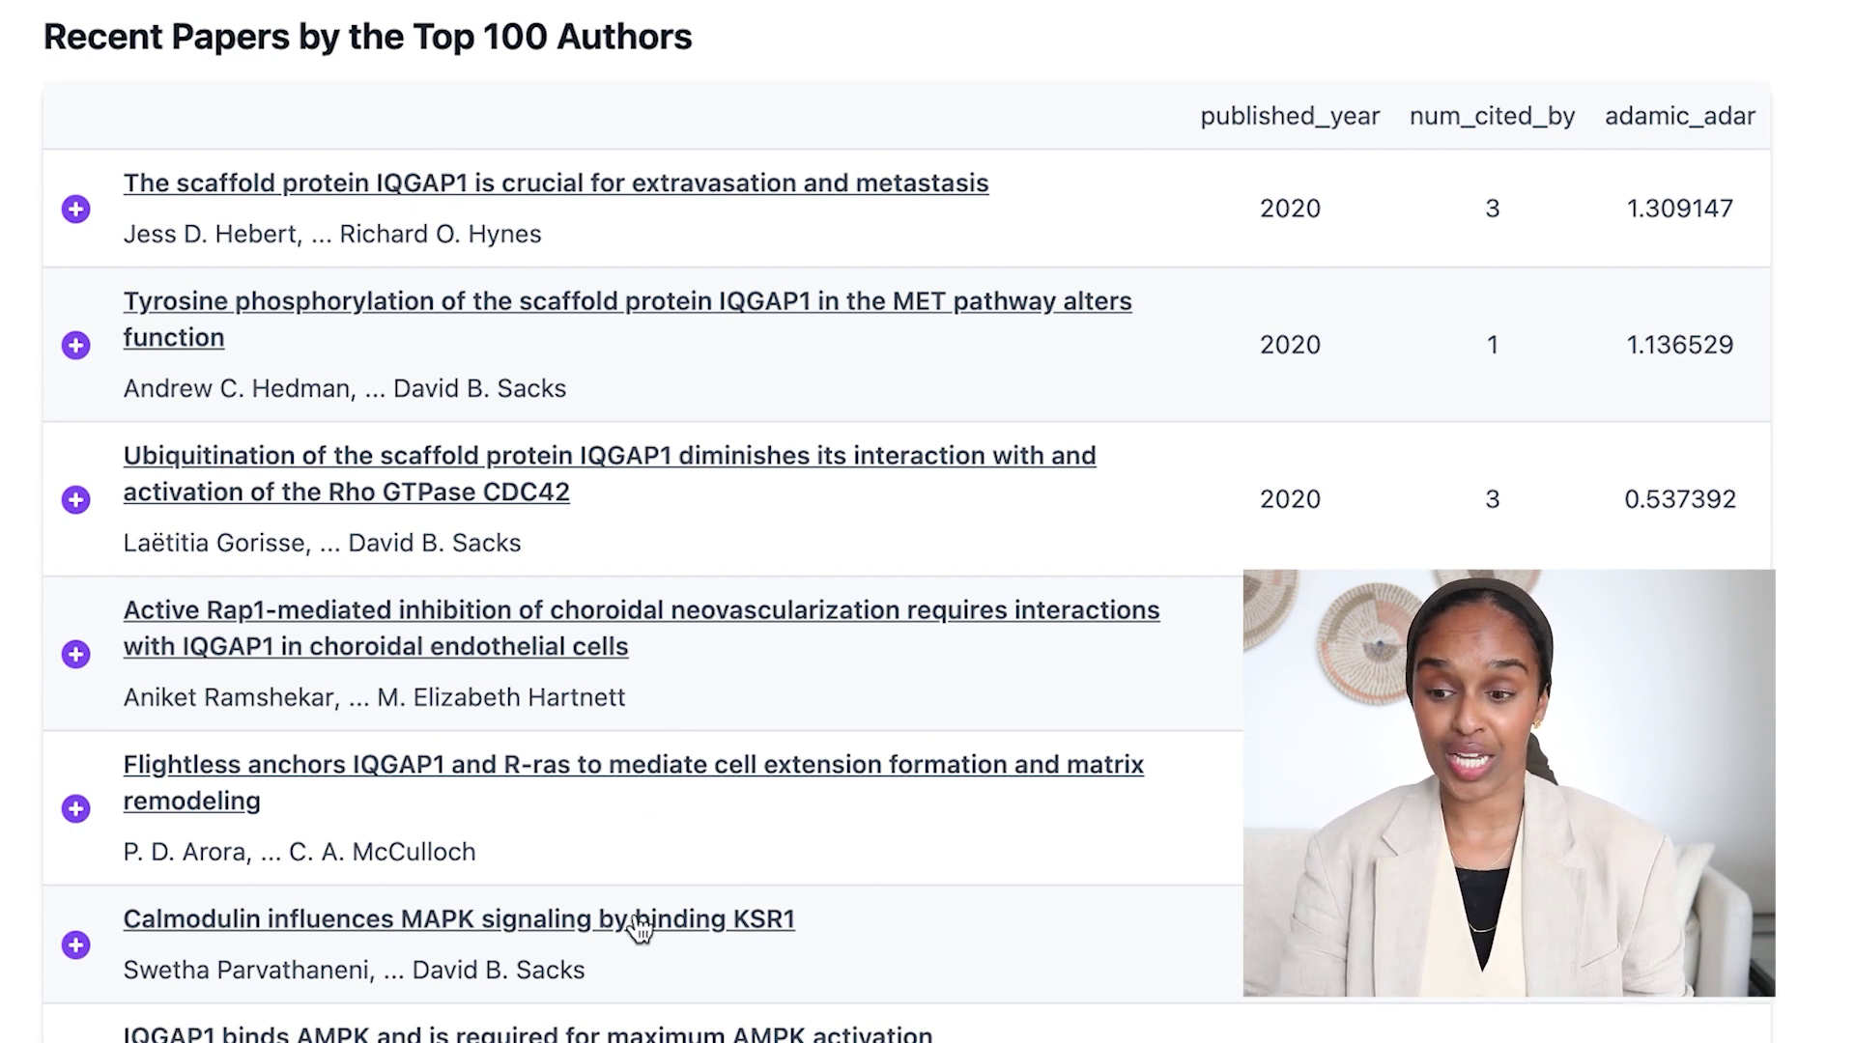
pyautogui.scroll(-13, 1629, 498)
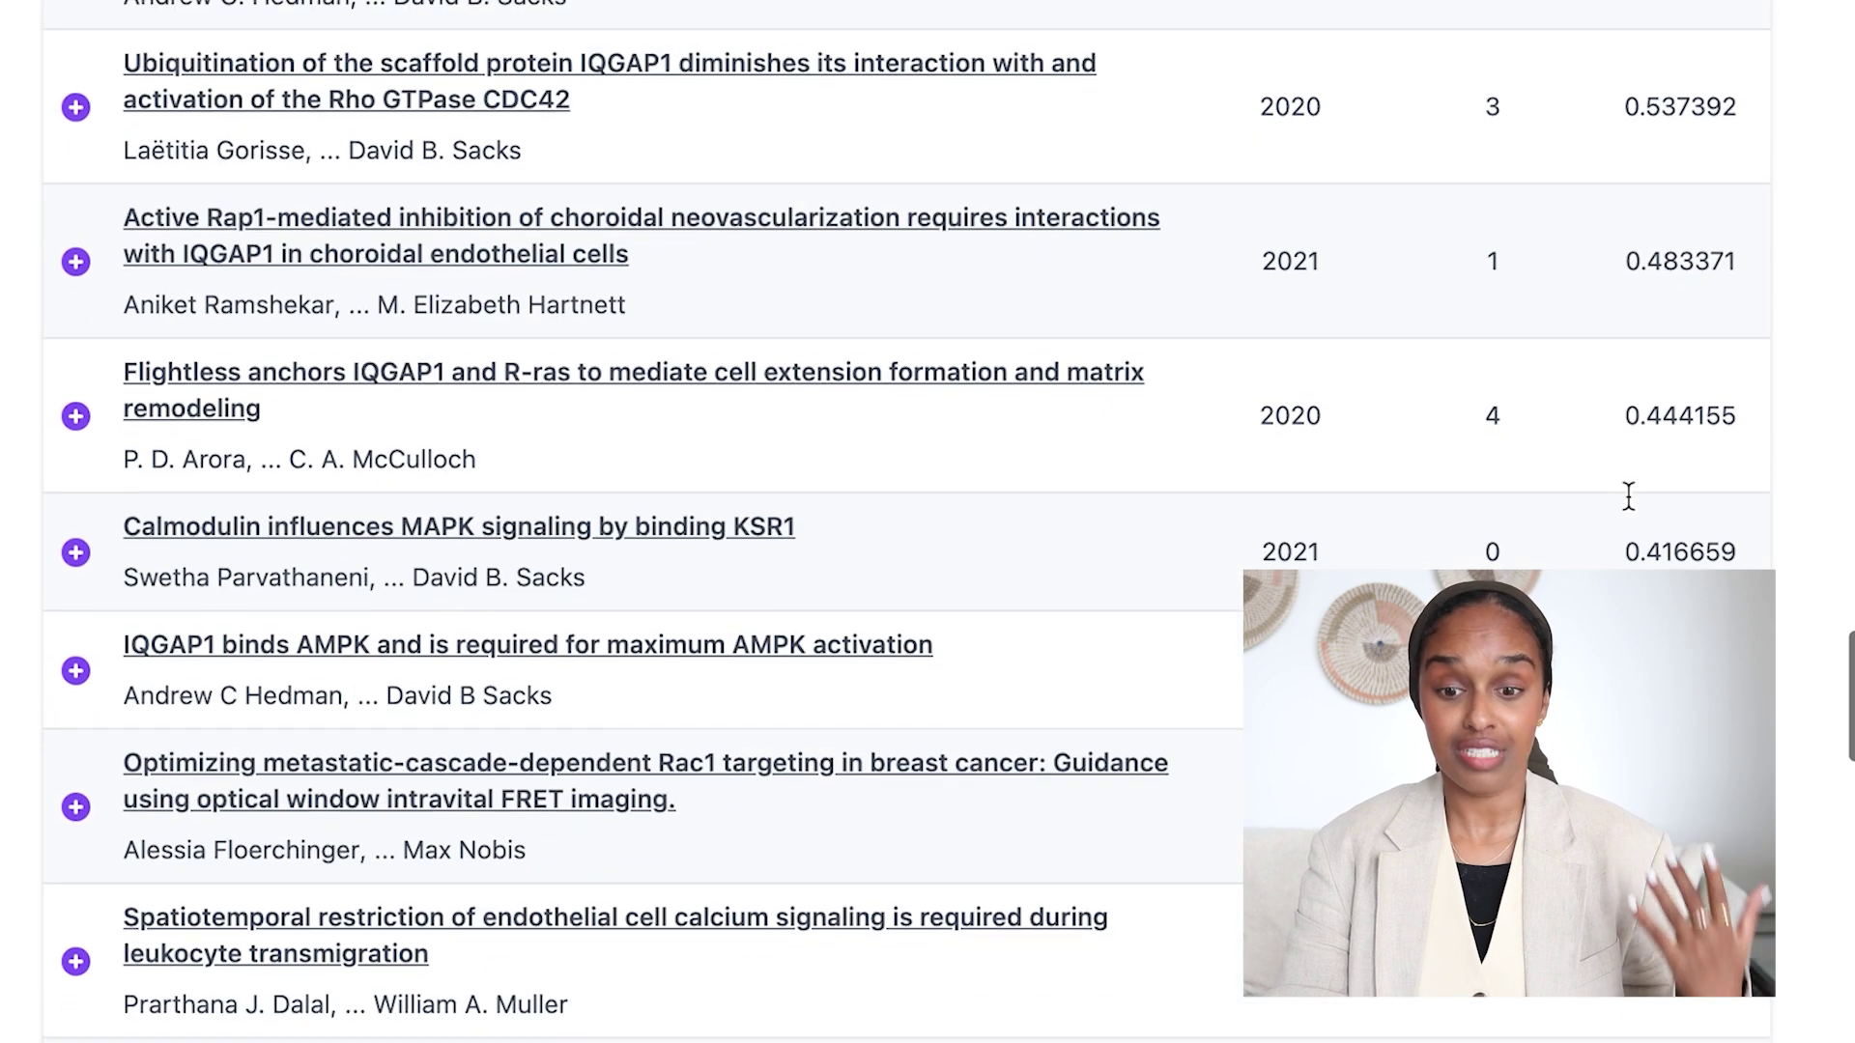
# Examine the Most Important Recent Papers table and judge how relevant its titles are to IQGAP1.
pyautogui.scroll(-4, 1743, 447)
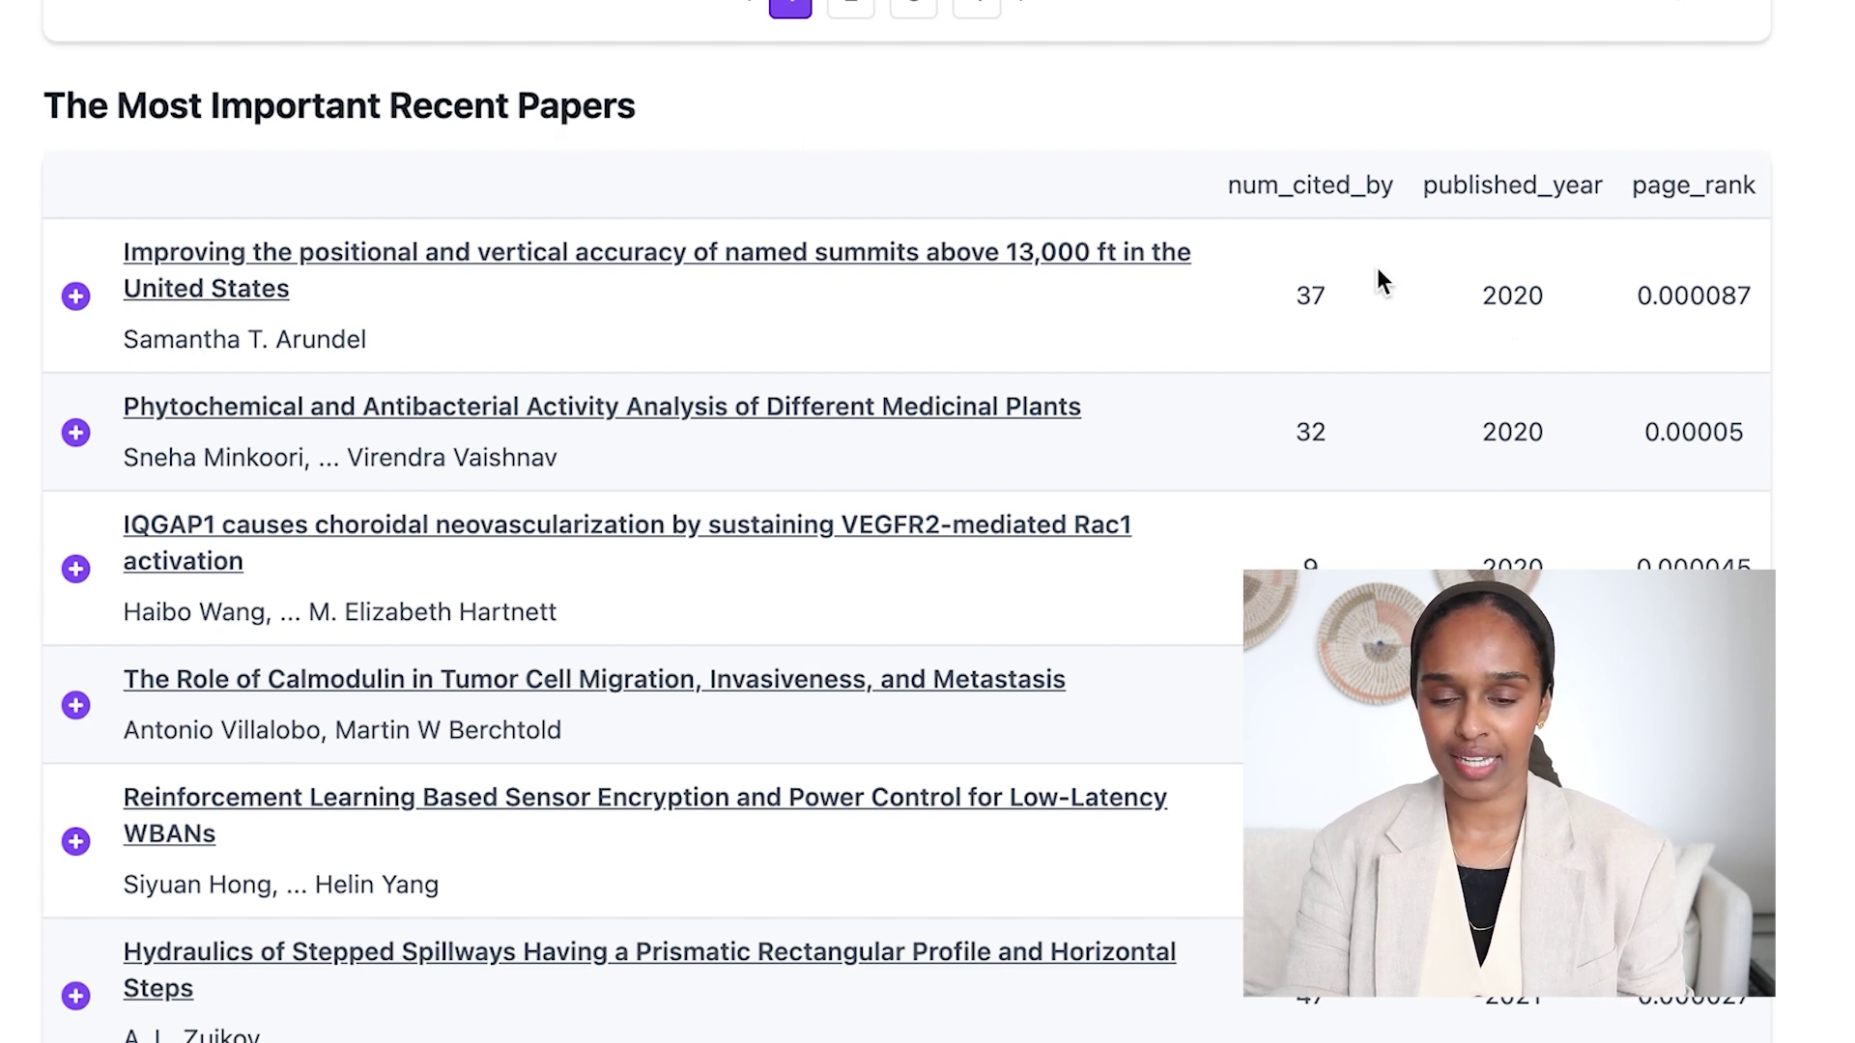
pyautogui.scroll(-3, 1755, 334)
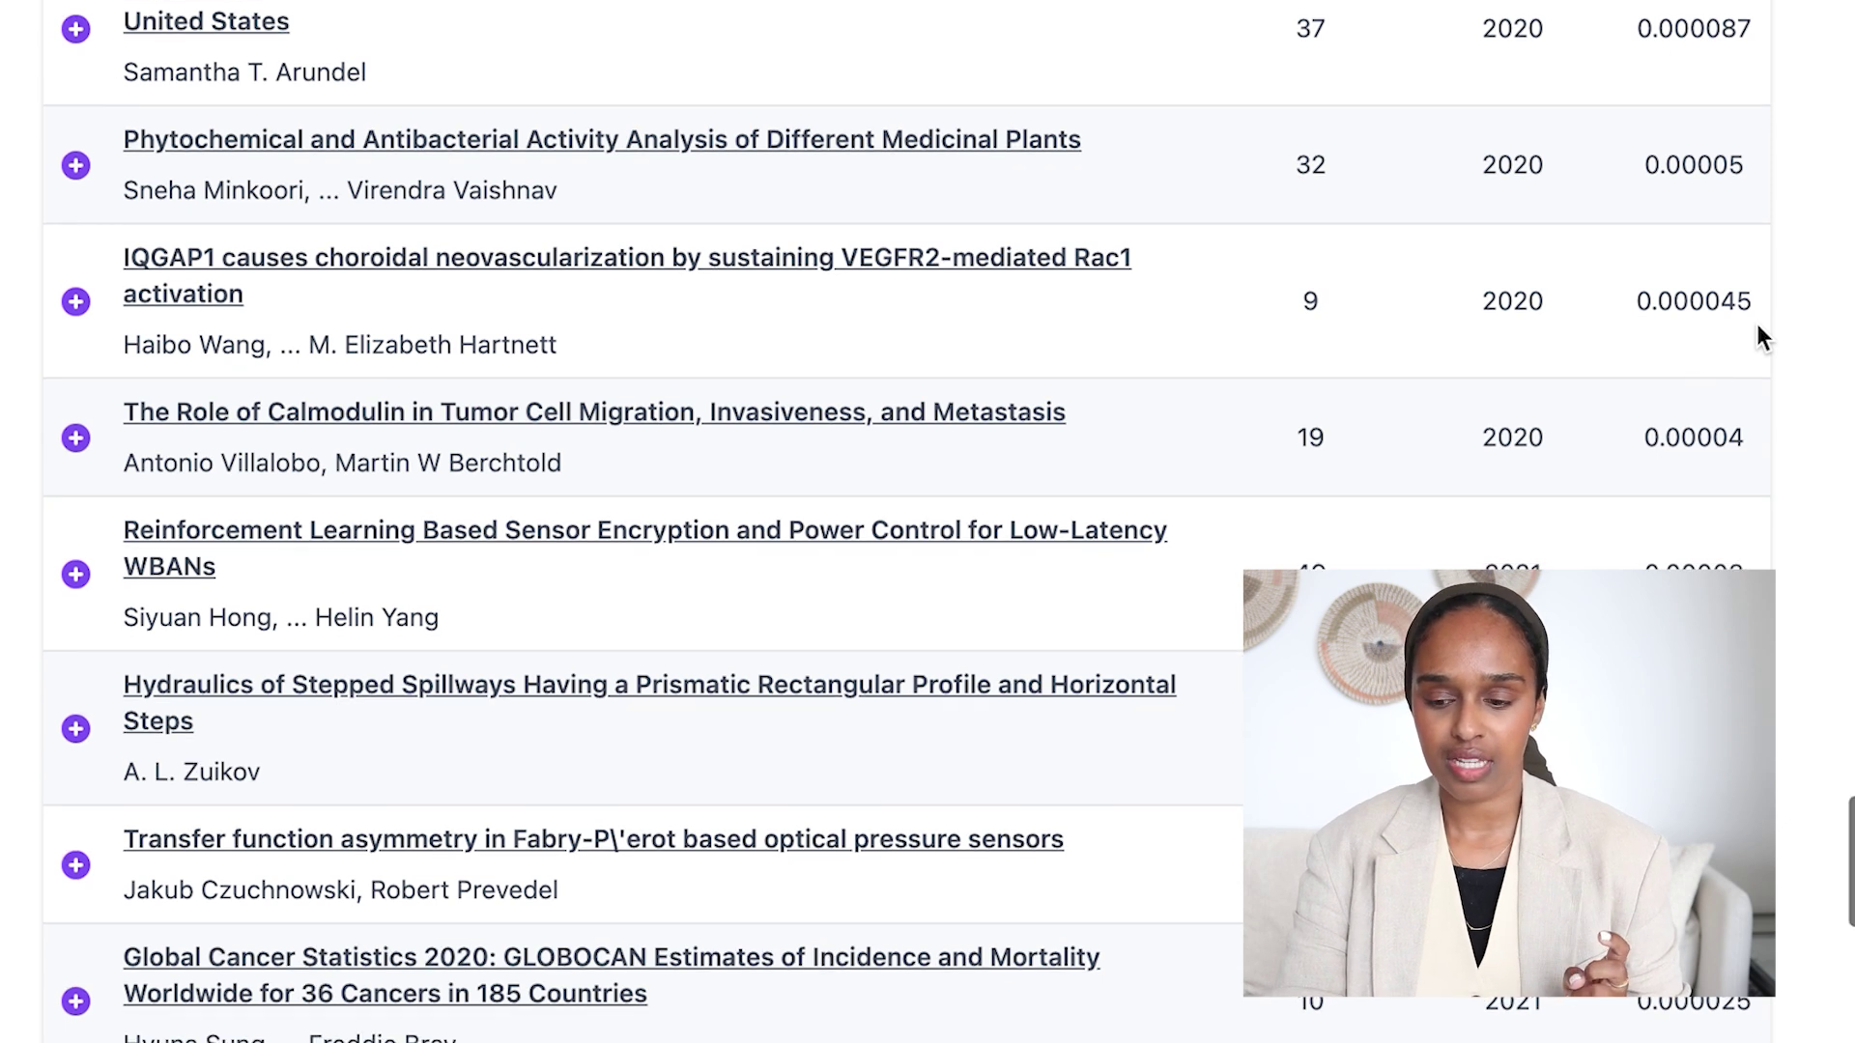
pyautogui.scroll(5, 1756, 326)
pyautogui.scroll(-4, 1756, 329)
pyautogui.scroll(-1, 1756, 323)
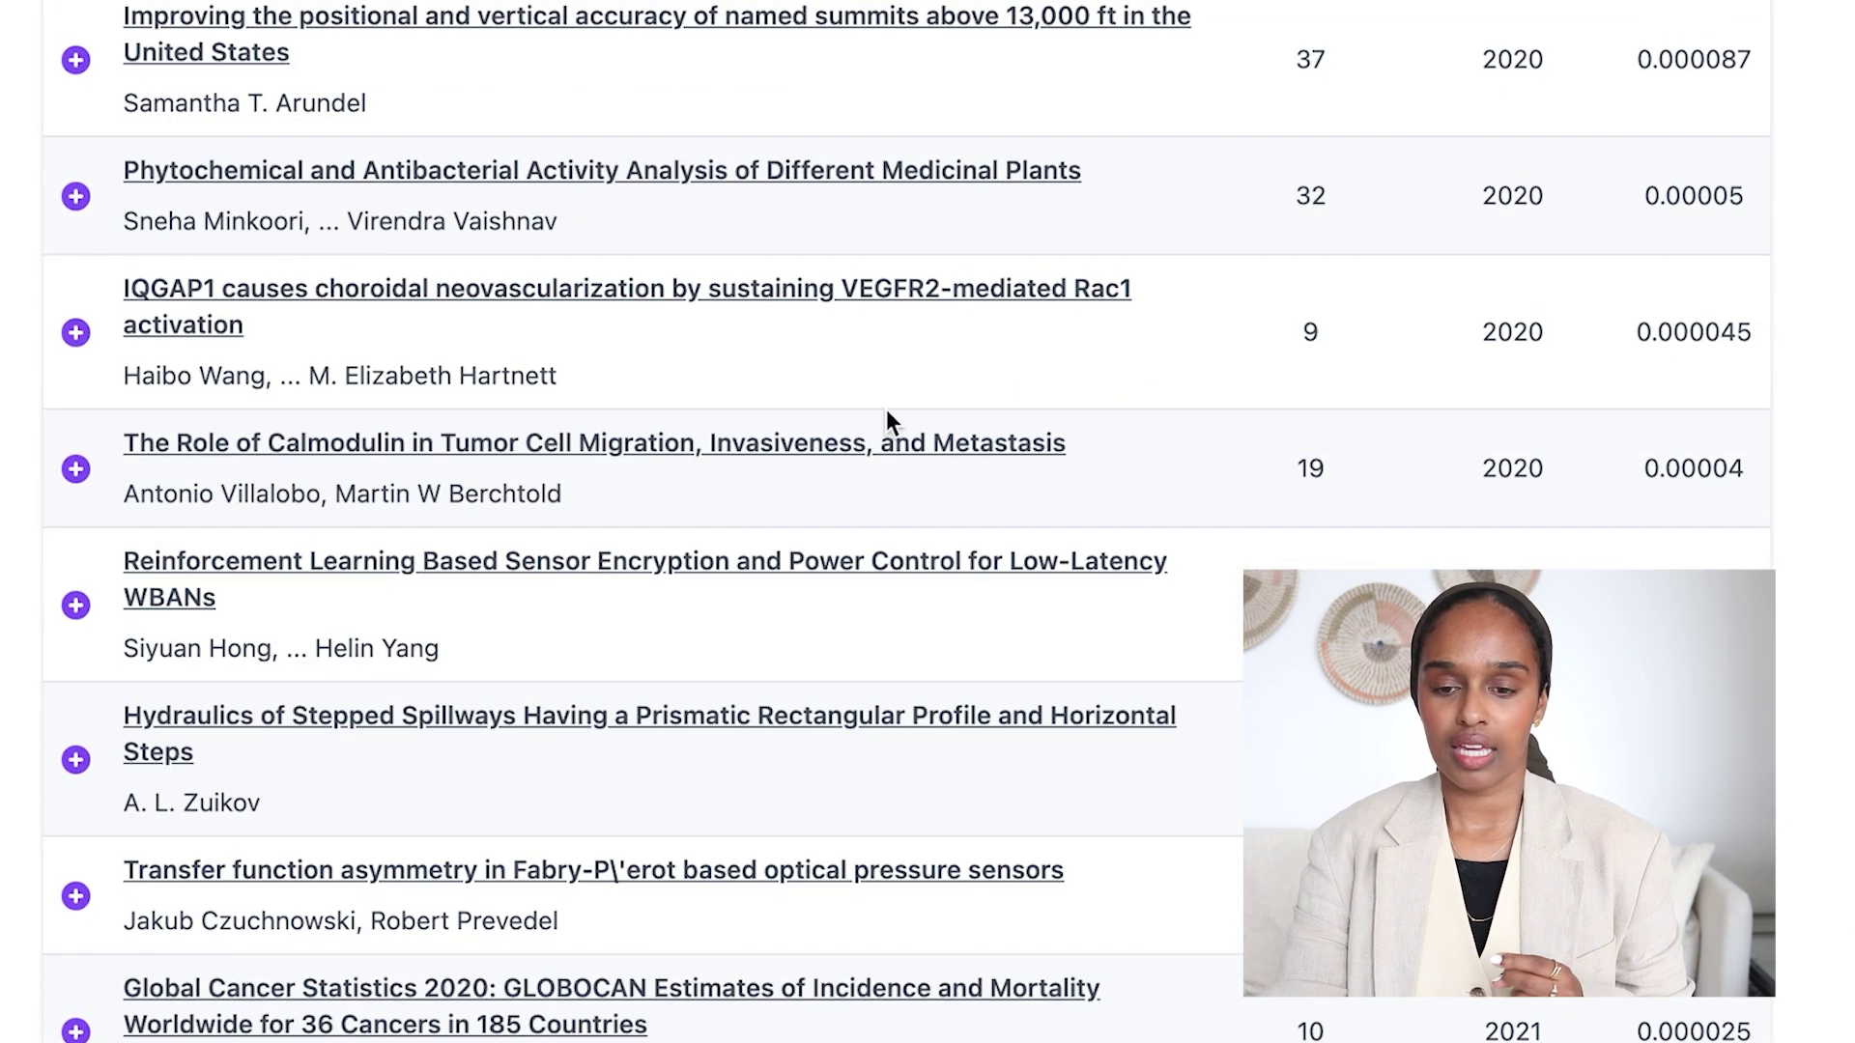
pyautogui.scroll(-3, 358, 466)
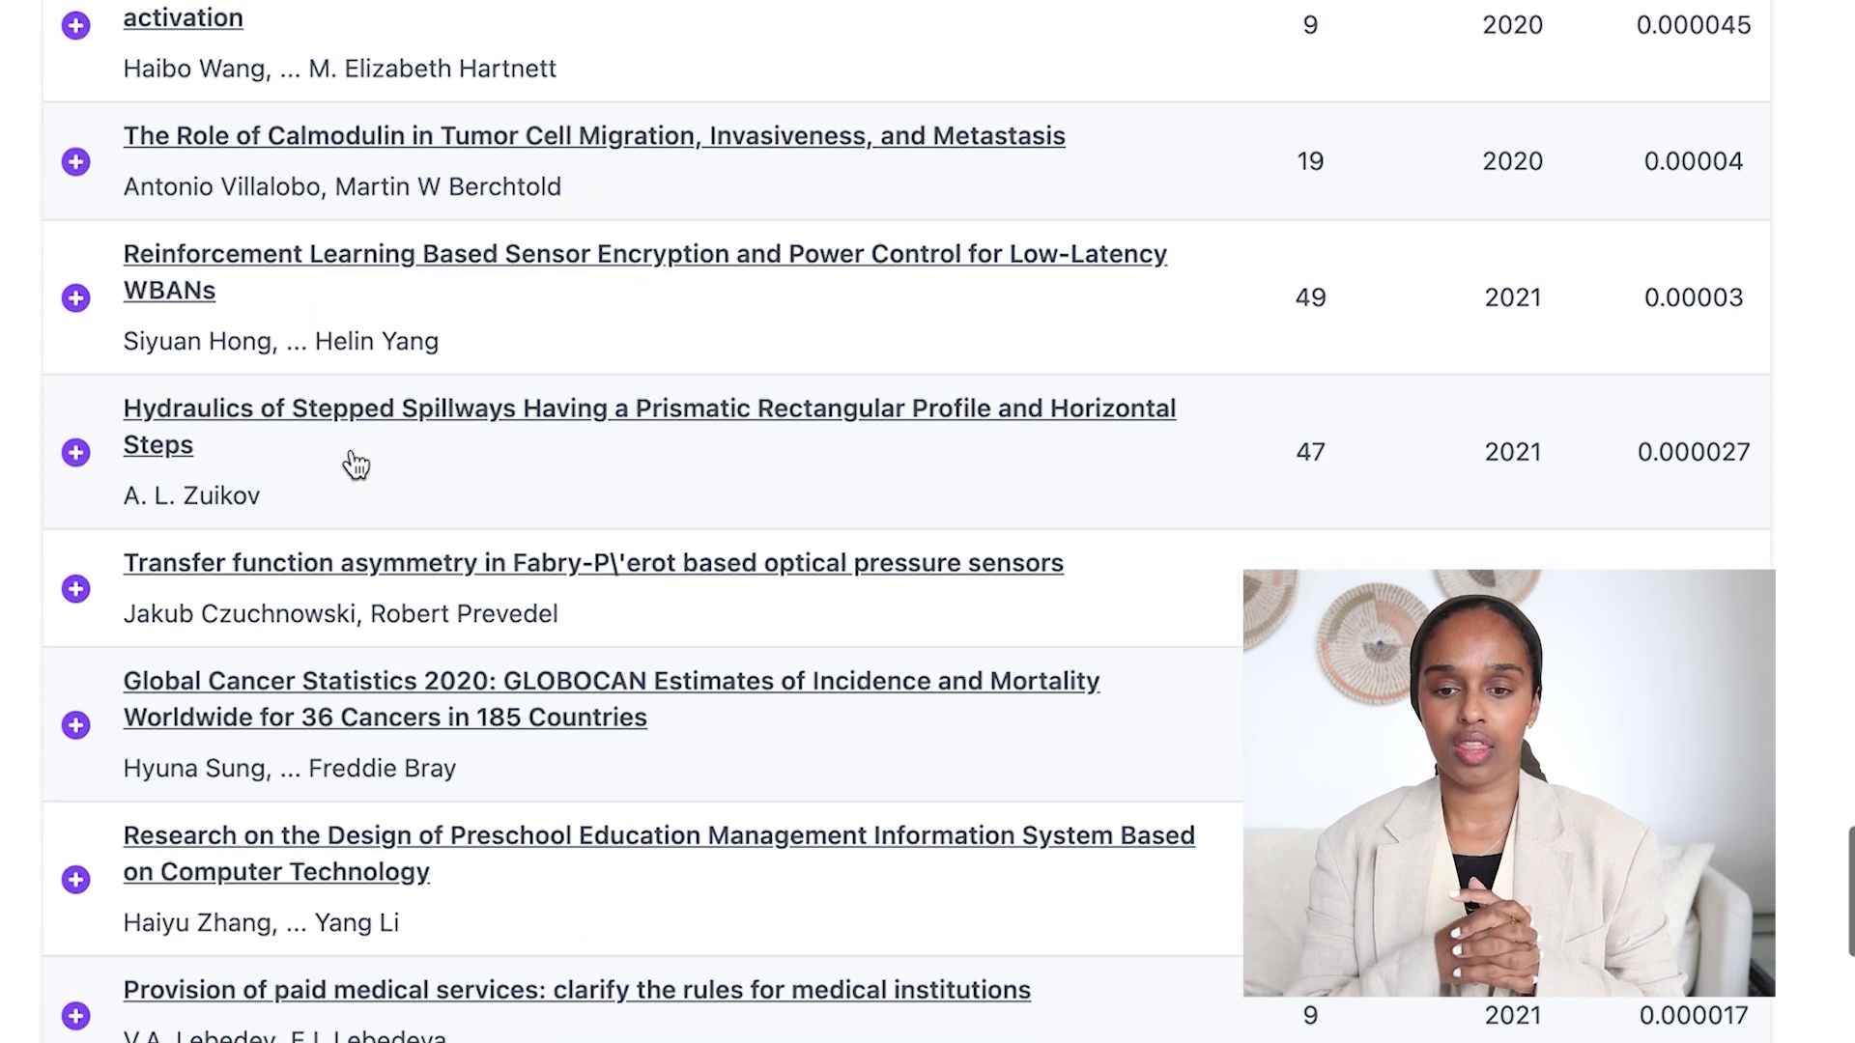
pyautogui.scroll(4, 897, 492)
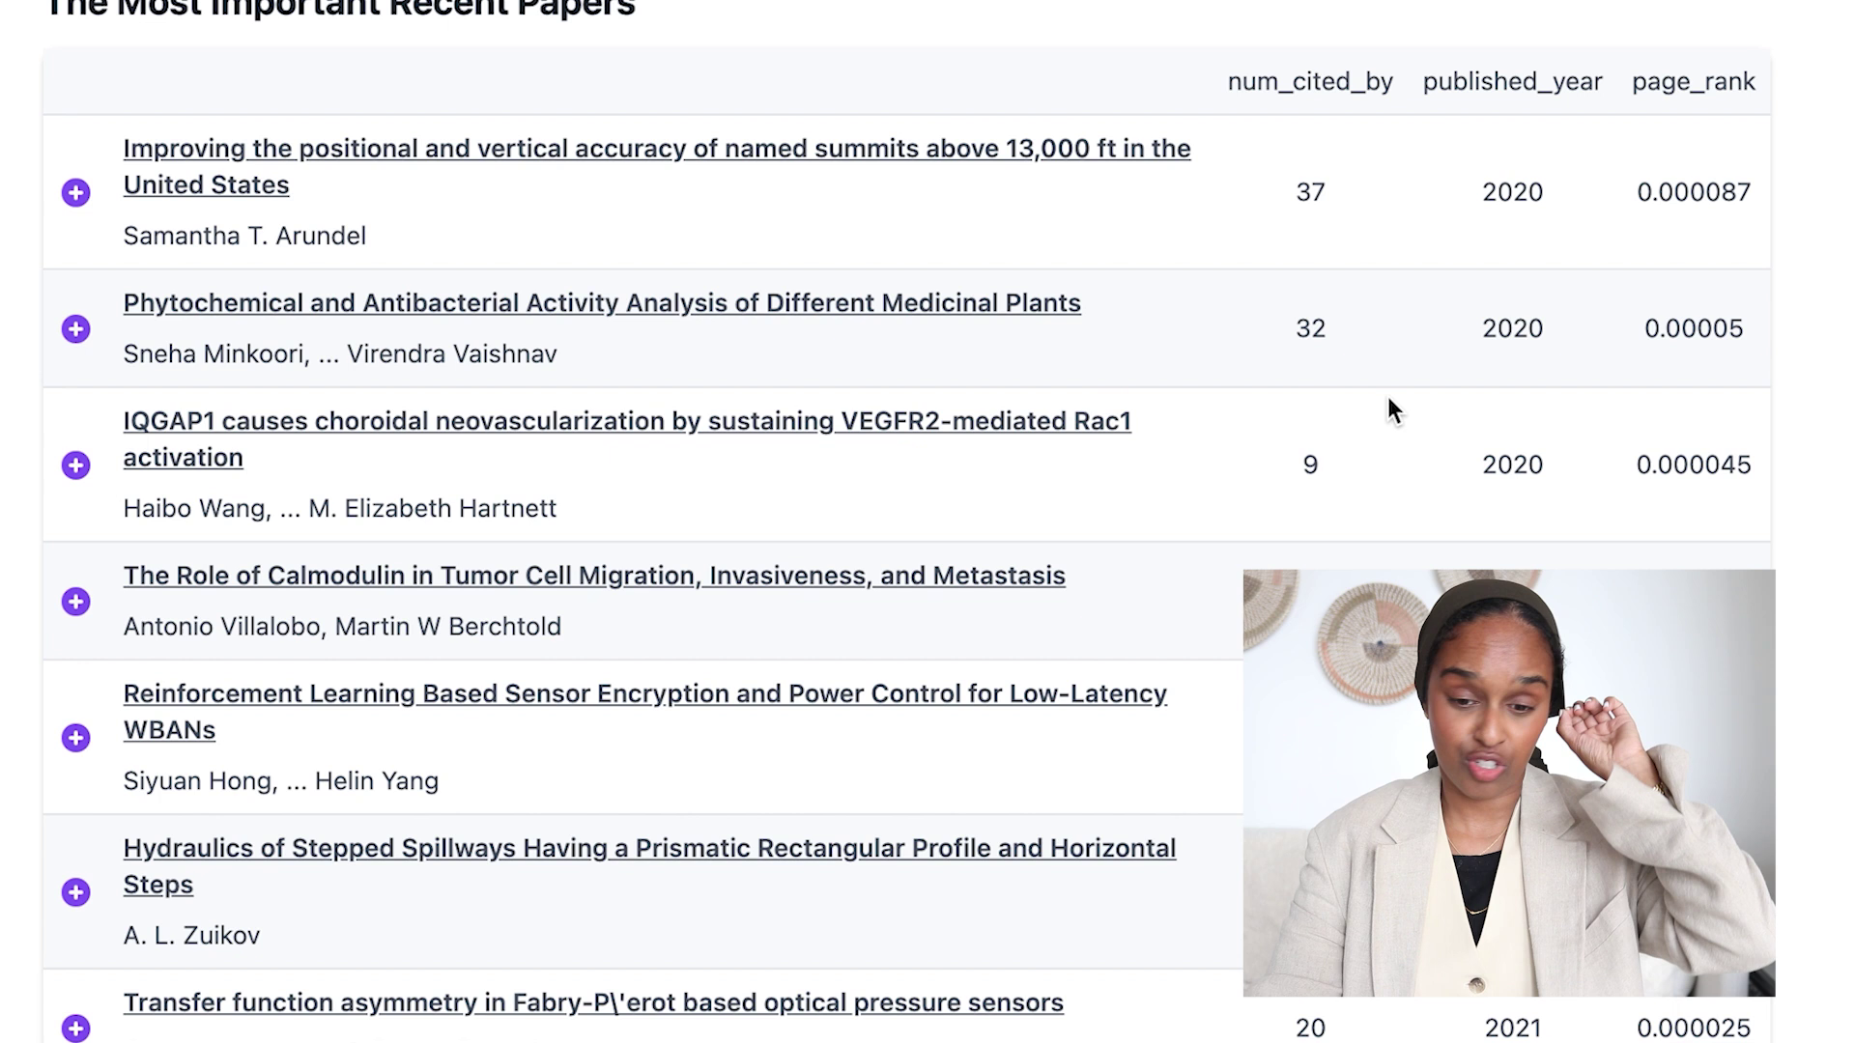
# Browse the Top Authors table through to page 5, comparing total page rank and number of papers.
pyautogui.scroll(-15, 1388, 398)
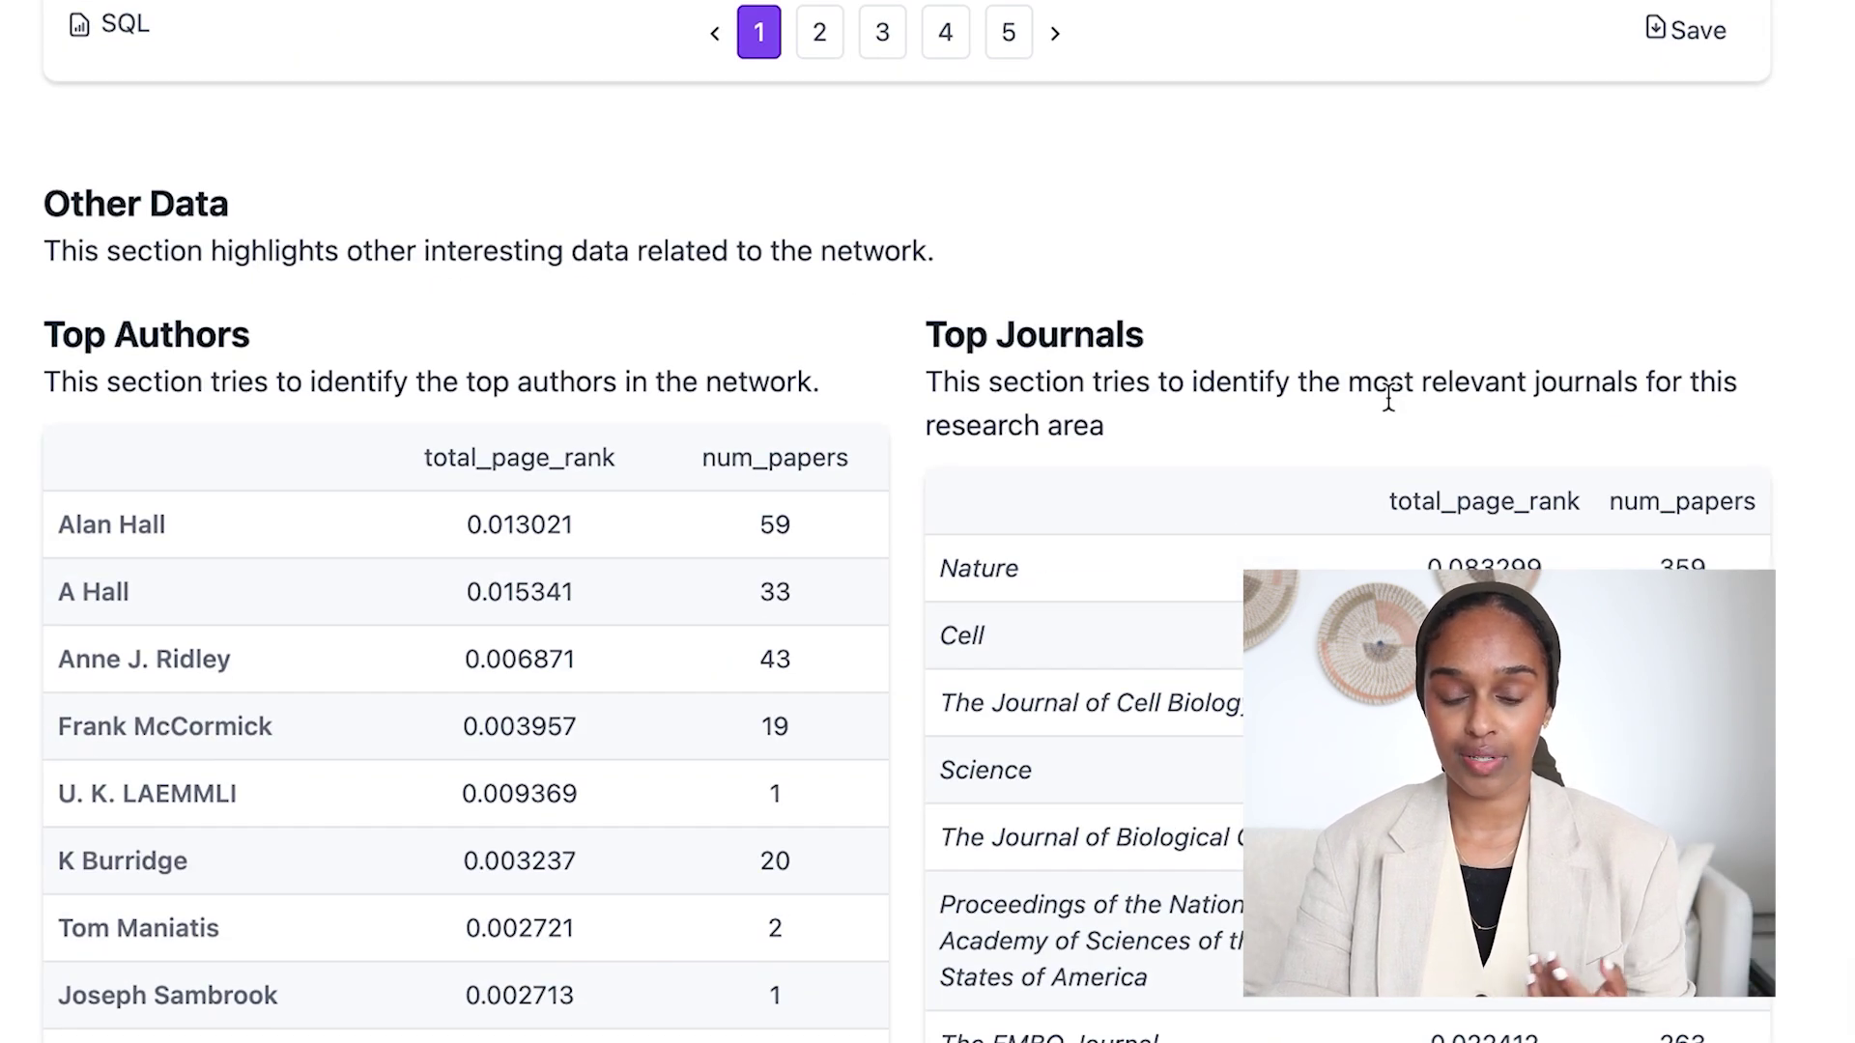
pyautogui.scroll(-4, 1388, 398)
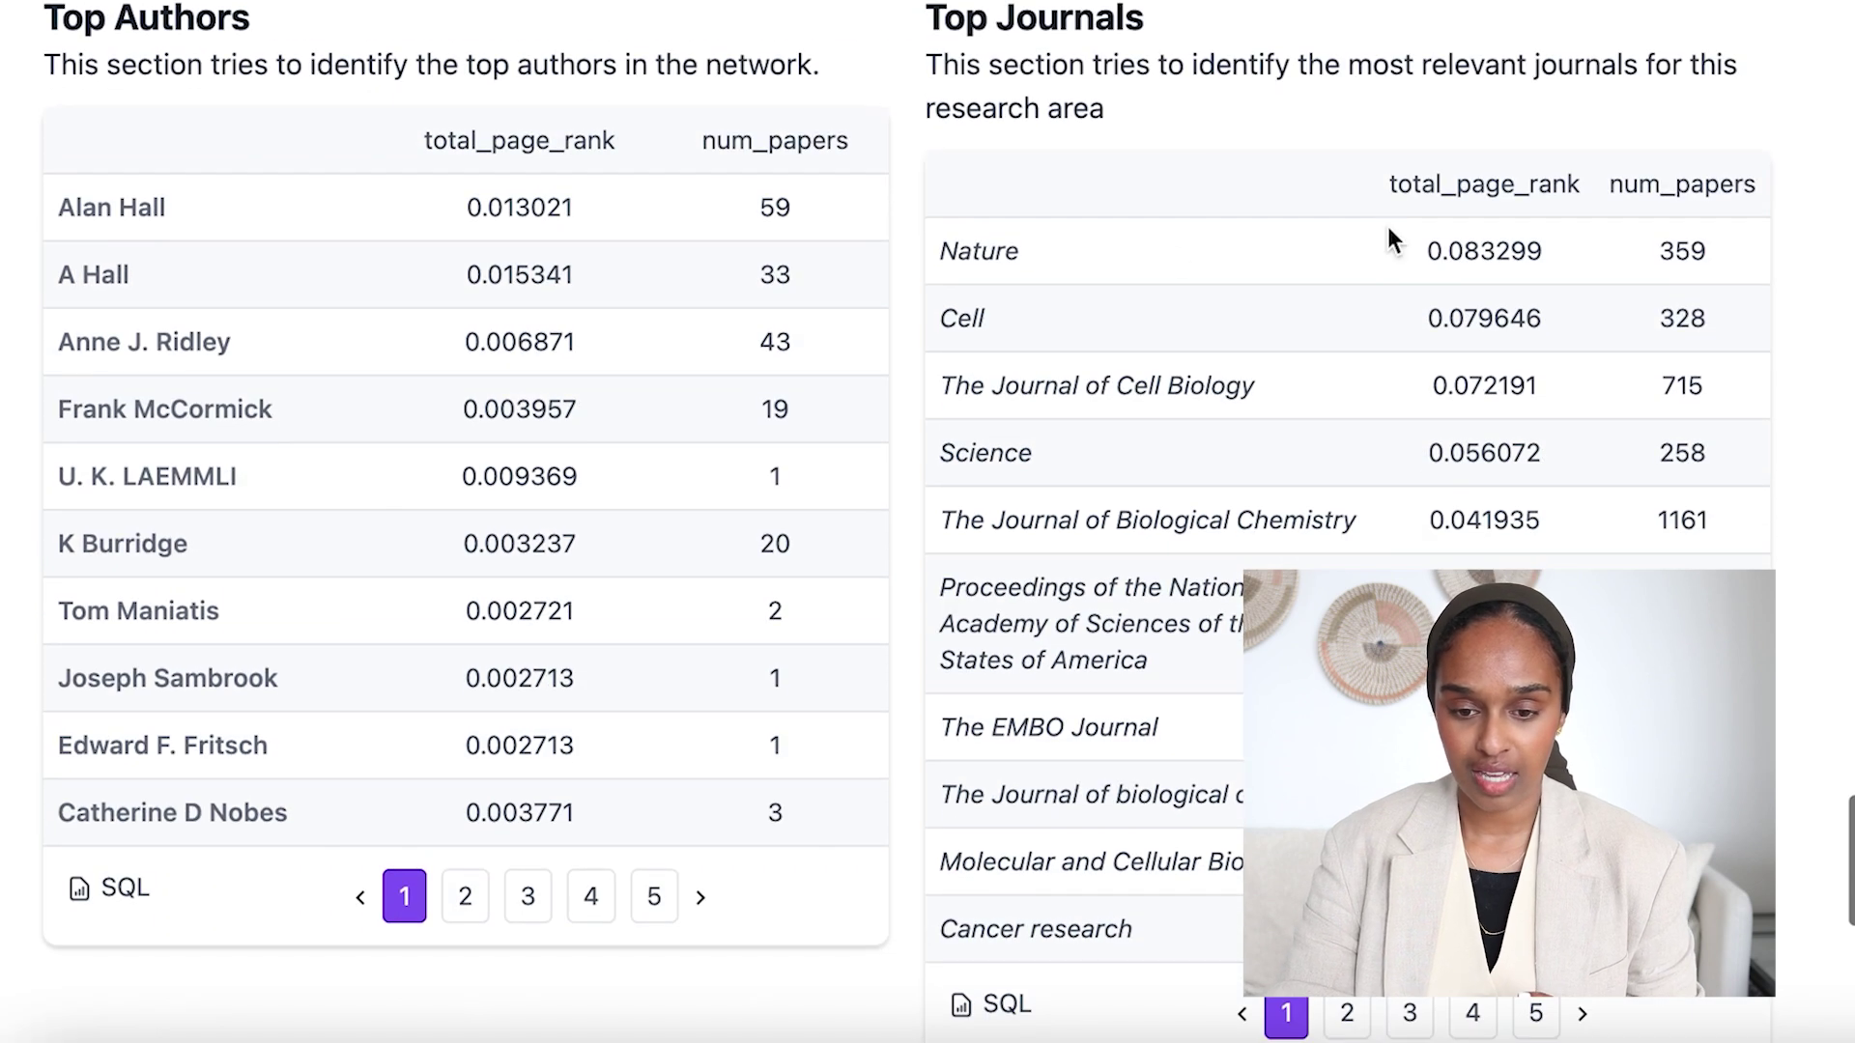
pyautogui.click(481, 908)
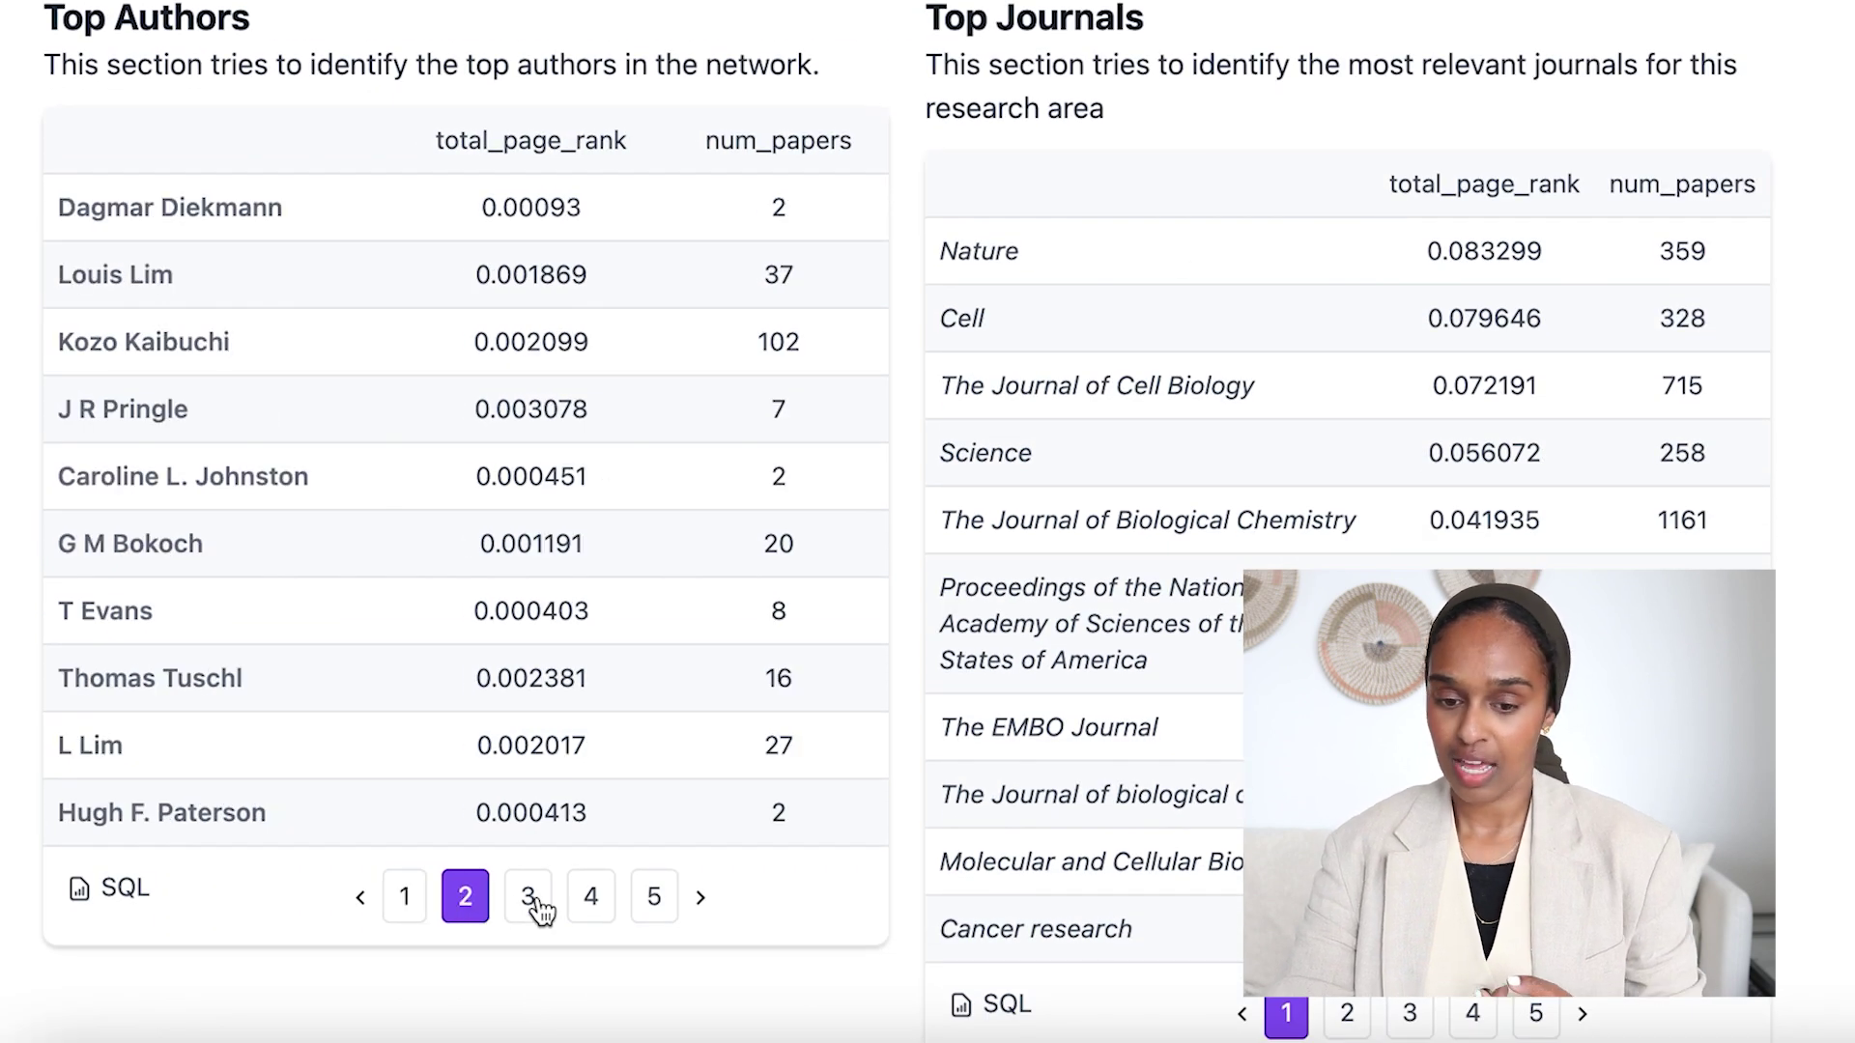
pyautogui.click(528, 899)
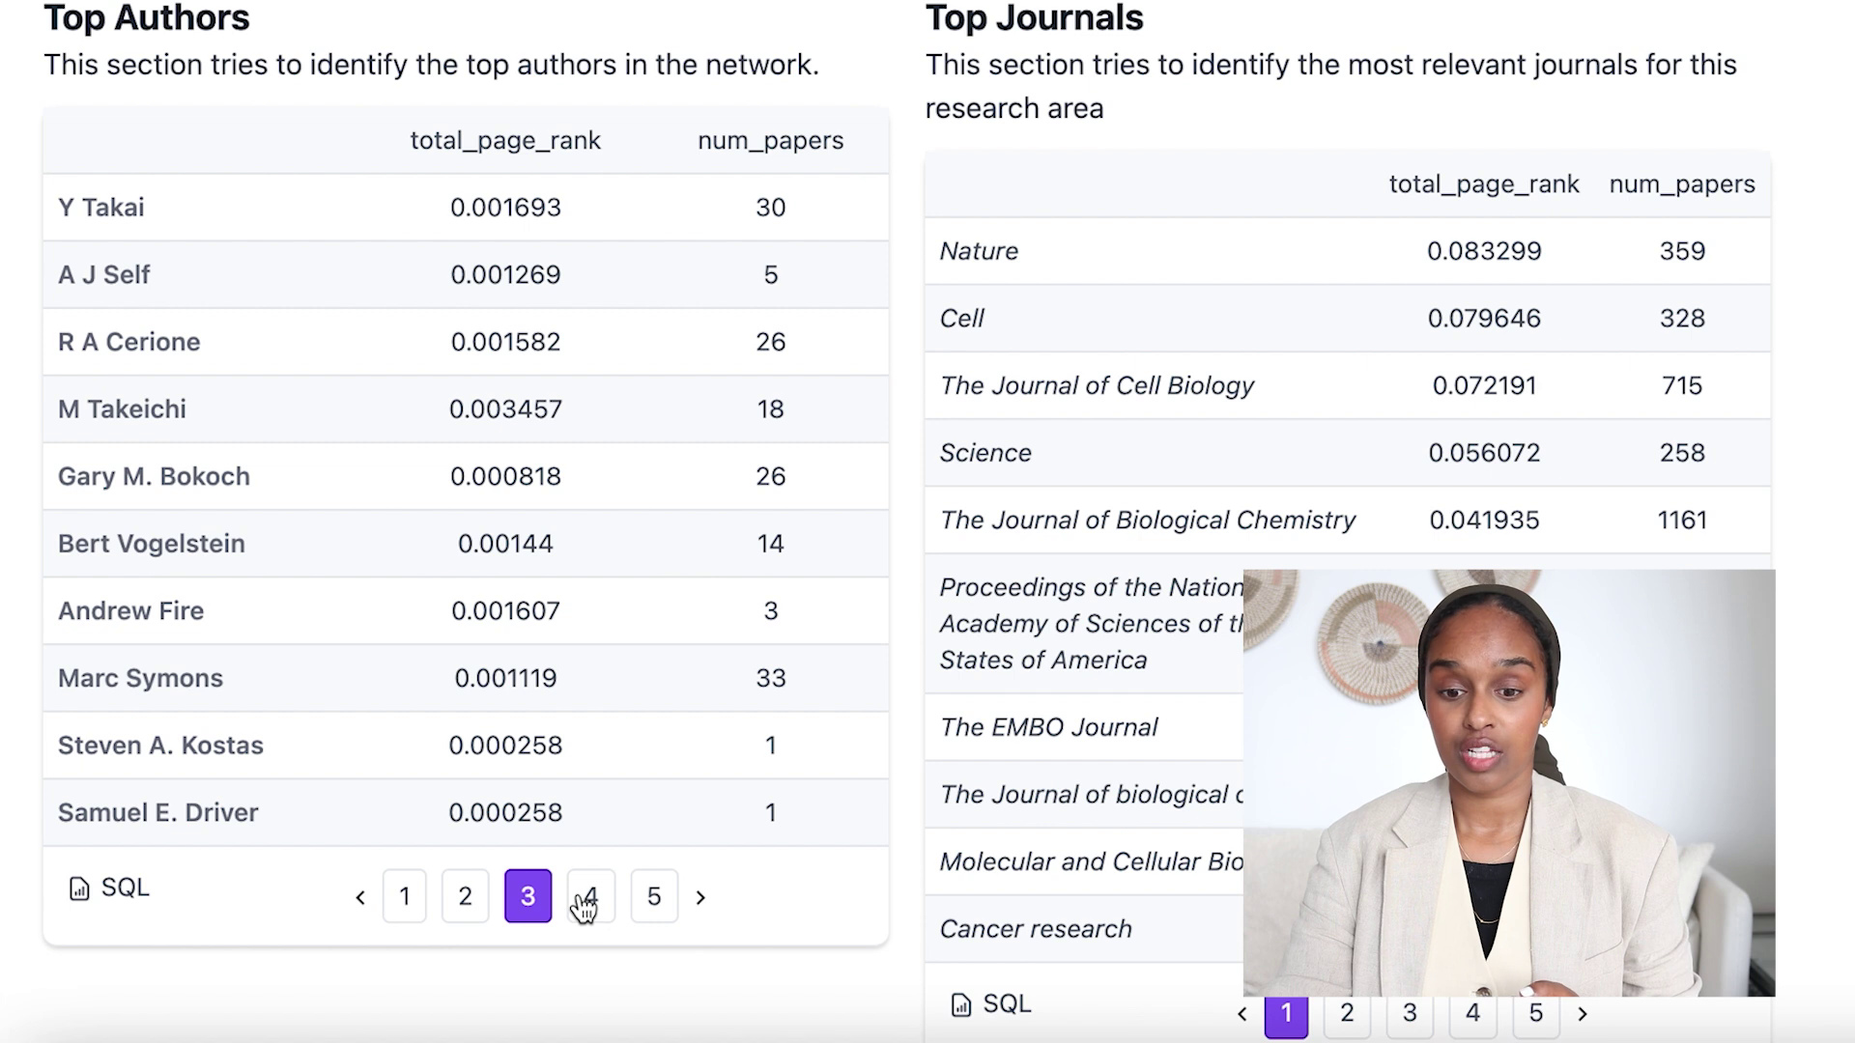
pyautogui.click(587, 903)
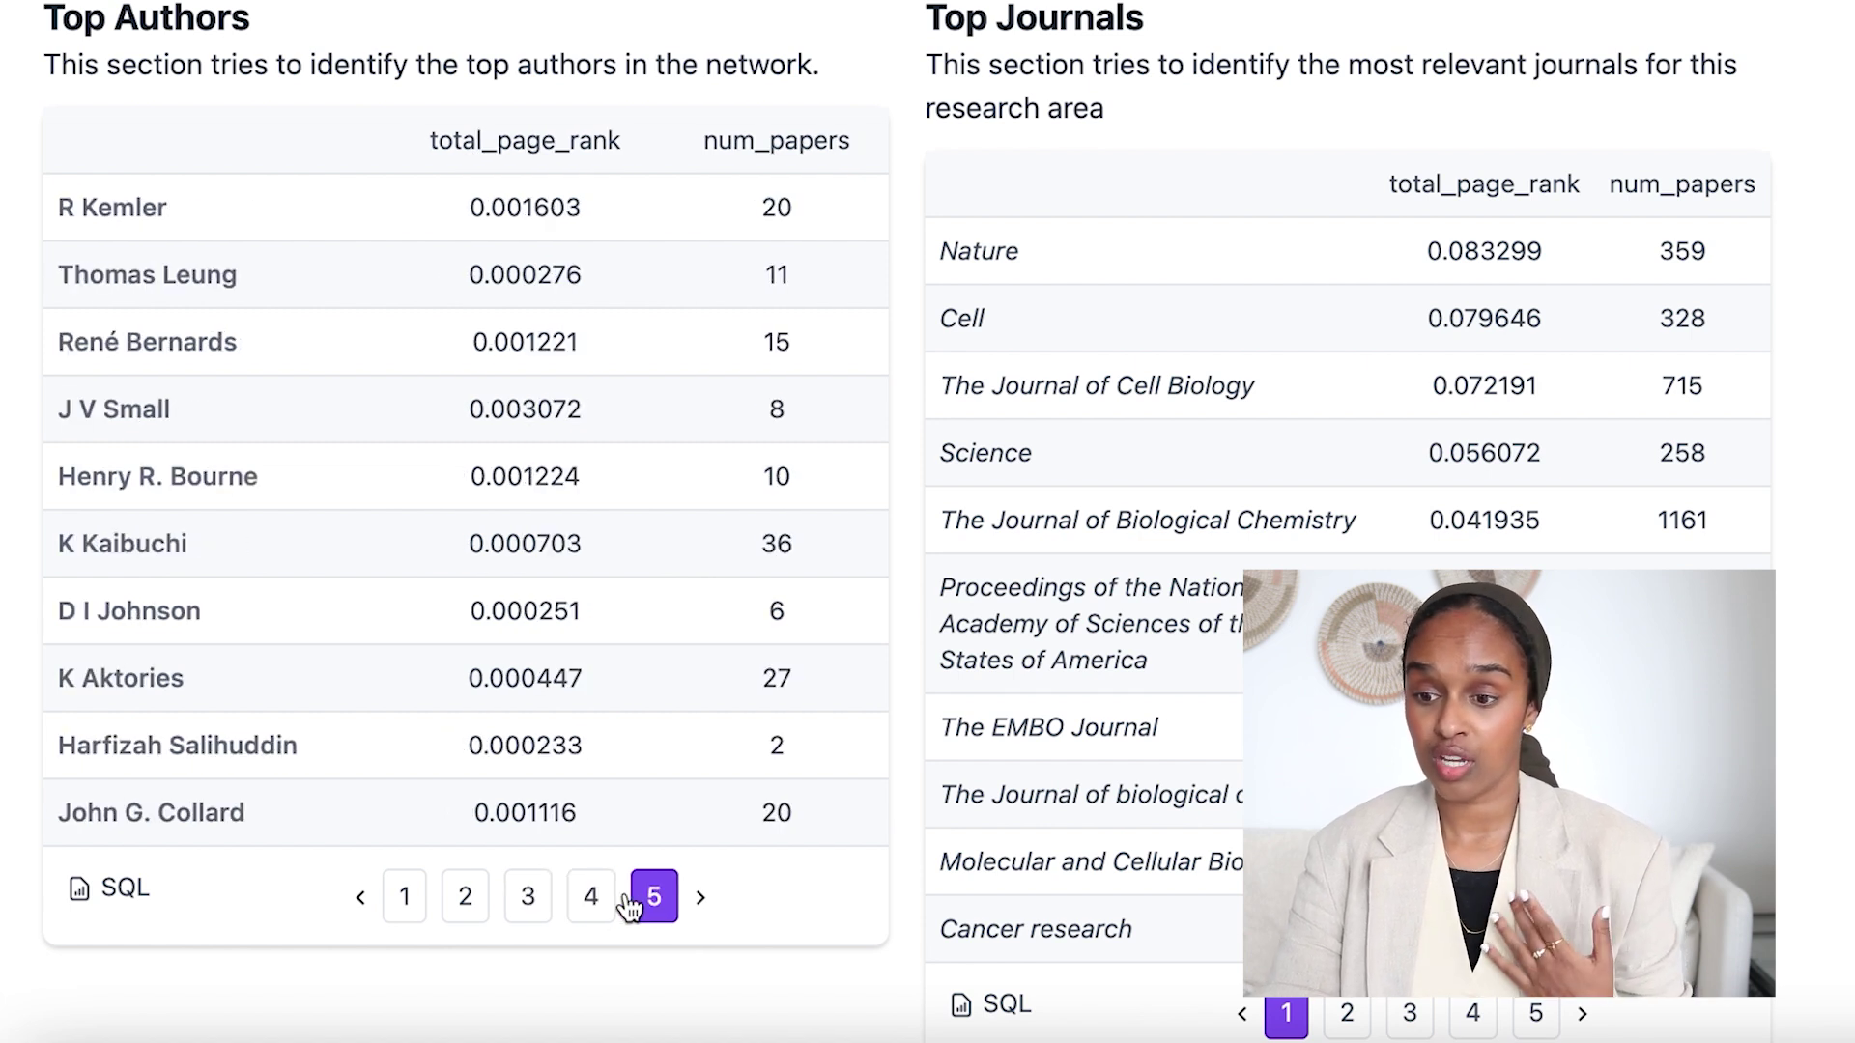
# Examine the Top Journals table, highlighting the entries from Nature to The Journal of Cell Biology and The EMBO Journal.
pyautogui.scroll(-2, 1717, 264)
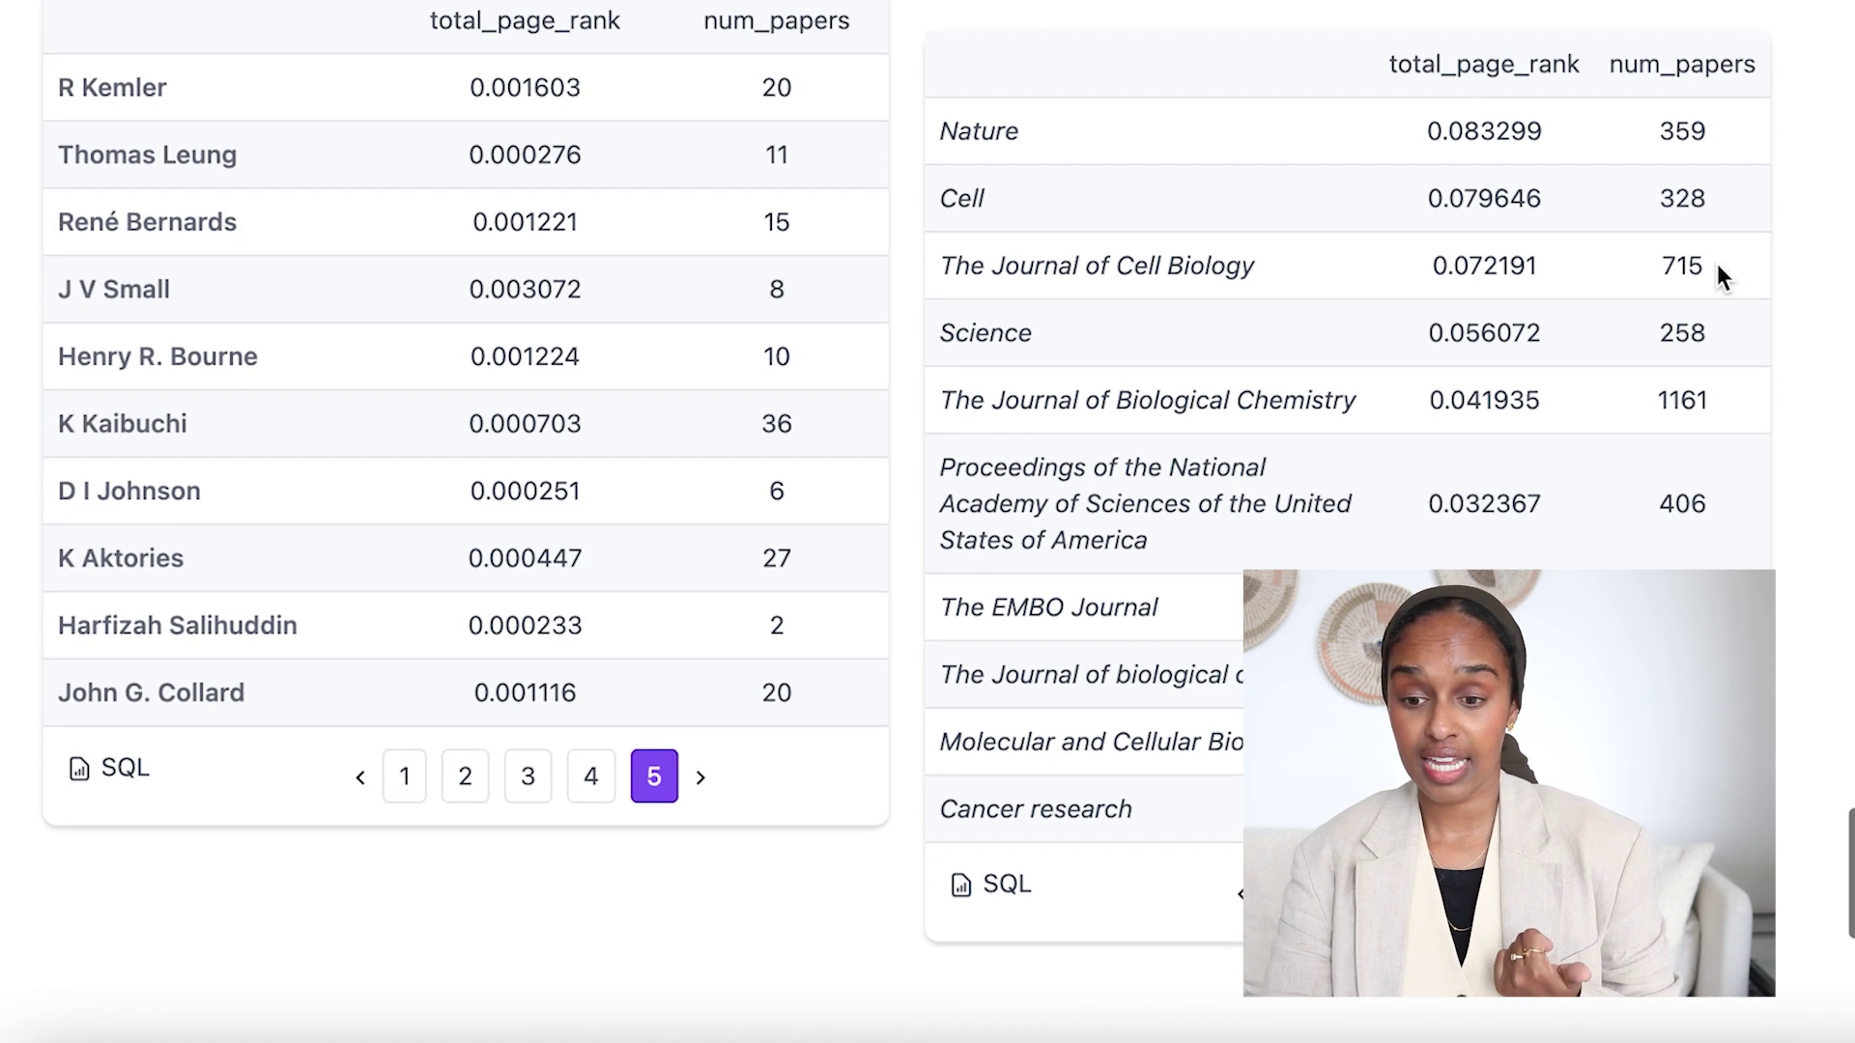
pyautogui.scroll(-1, 1718, 263)
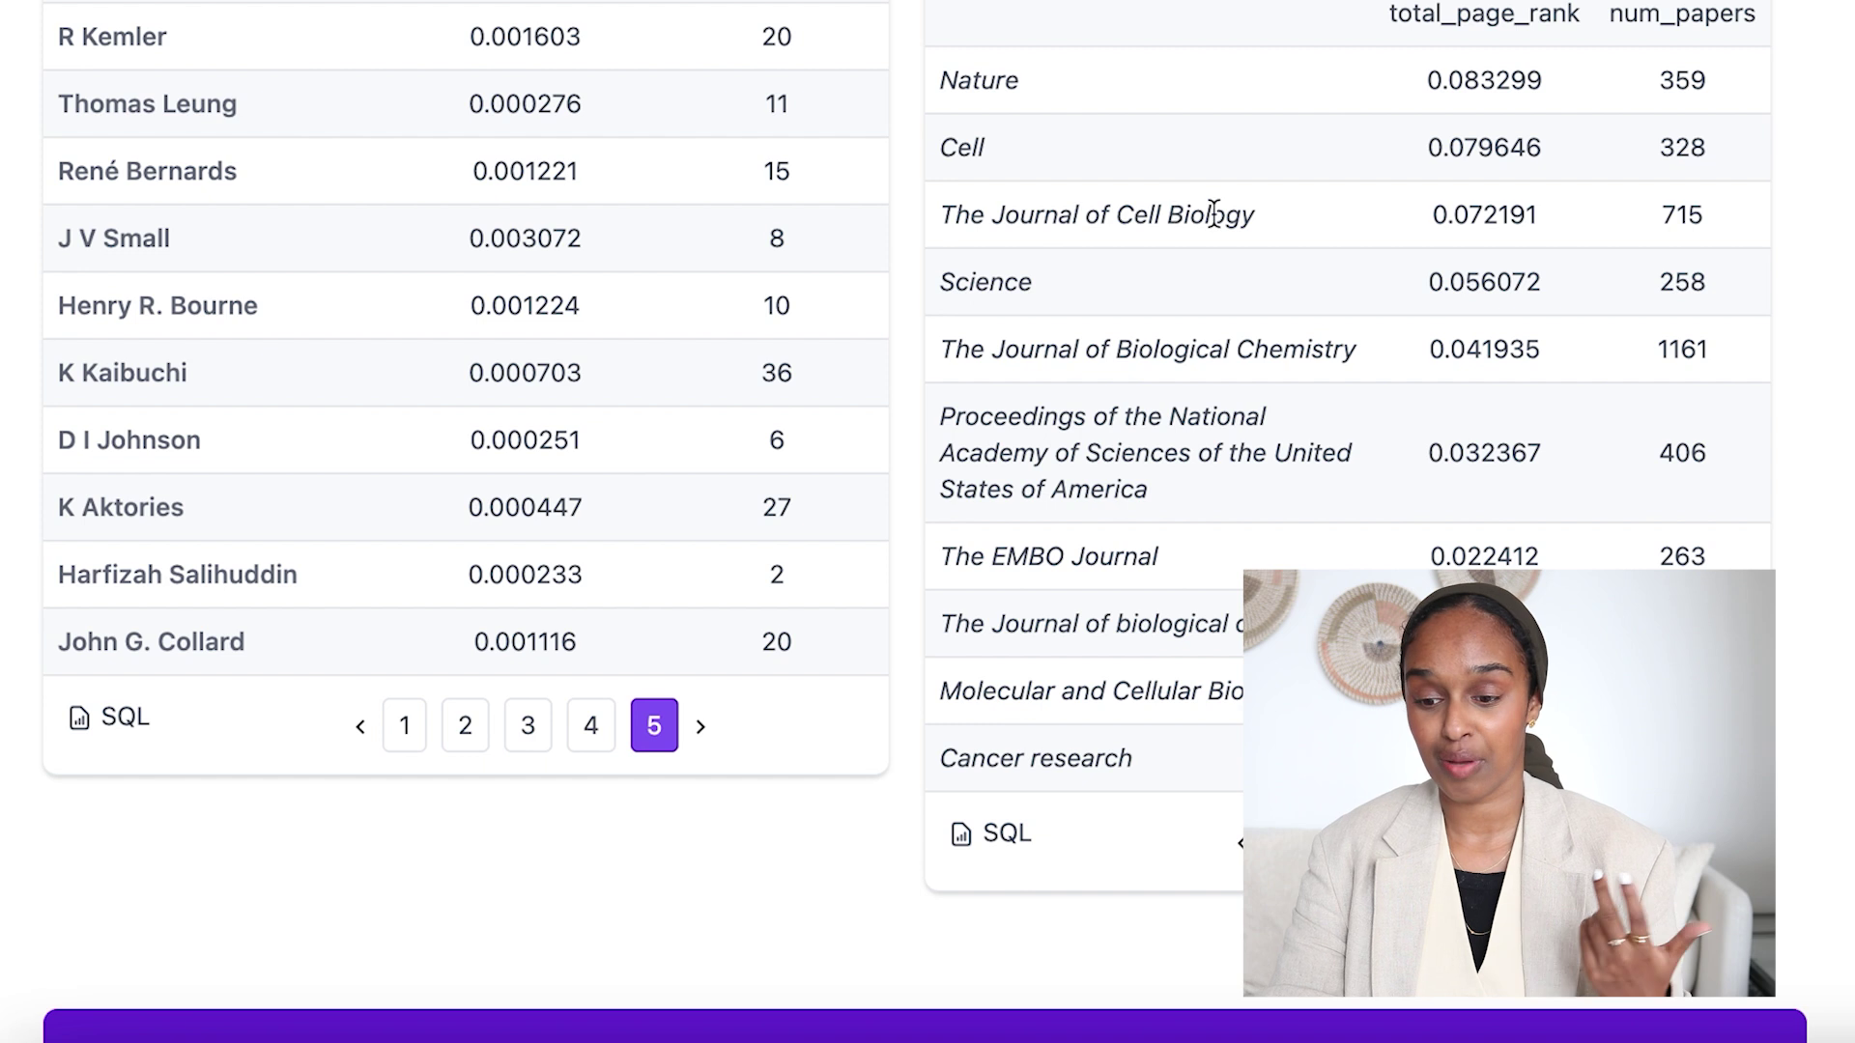
pyautogui.moveTo(1250, 218); pyautogui.dragTo(954, 83)
pyautogui.tripleClick(1057, 551)
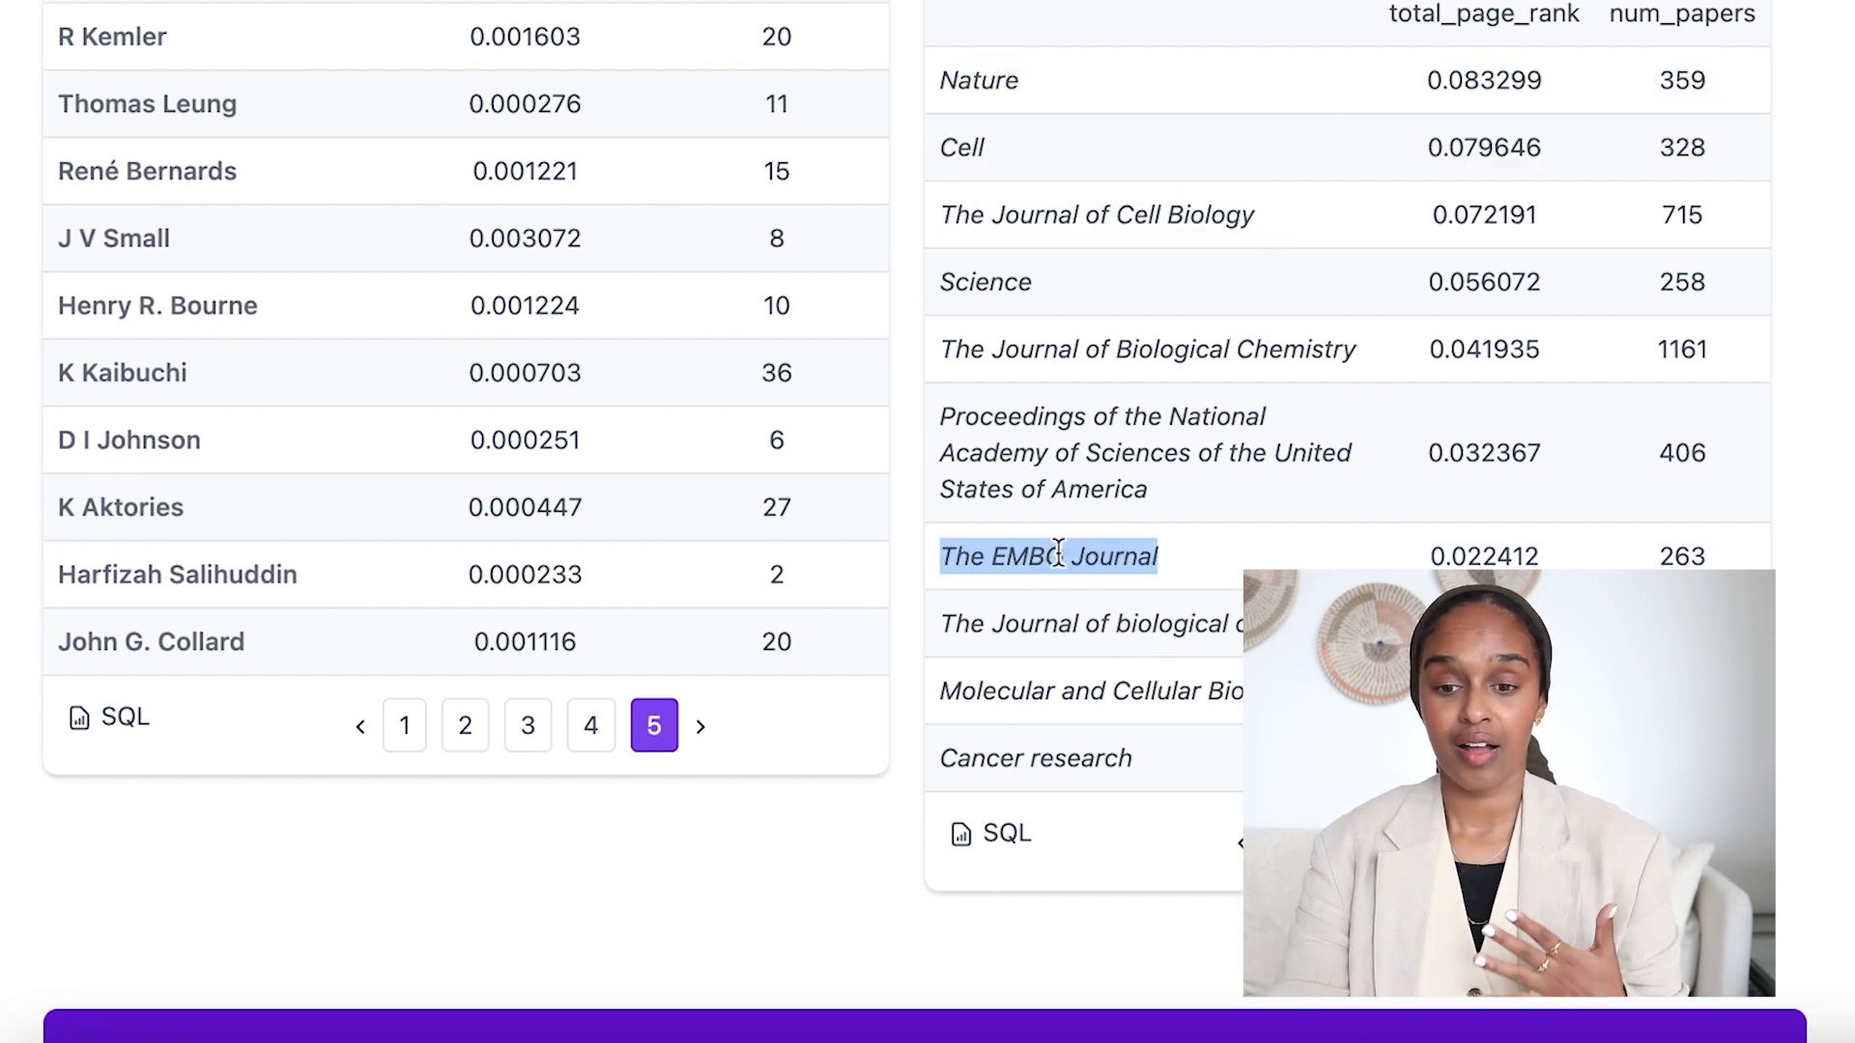